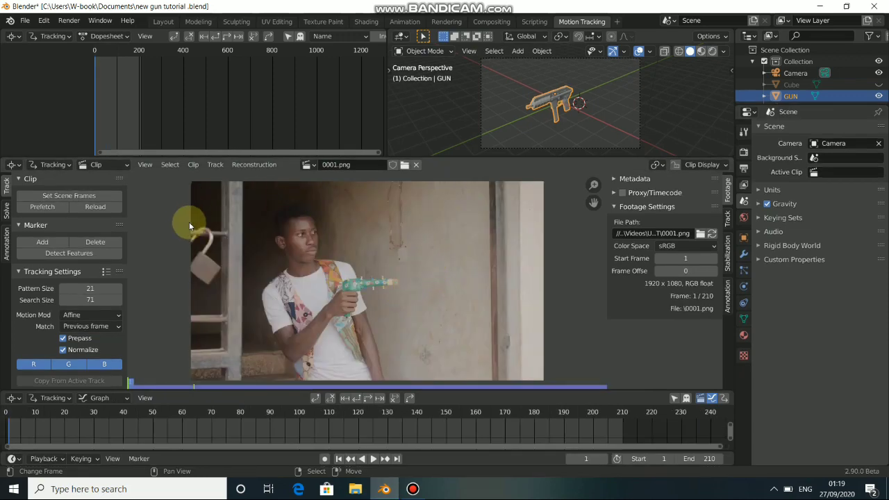
scroll(333, 288, up, 5)
scroll(367, 278, down, 5)
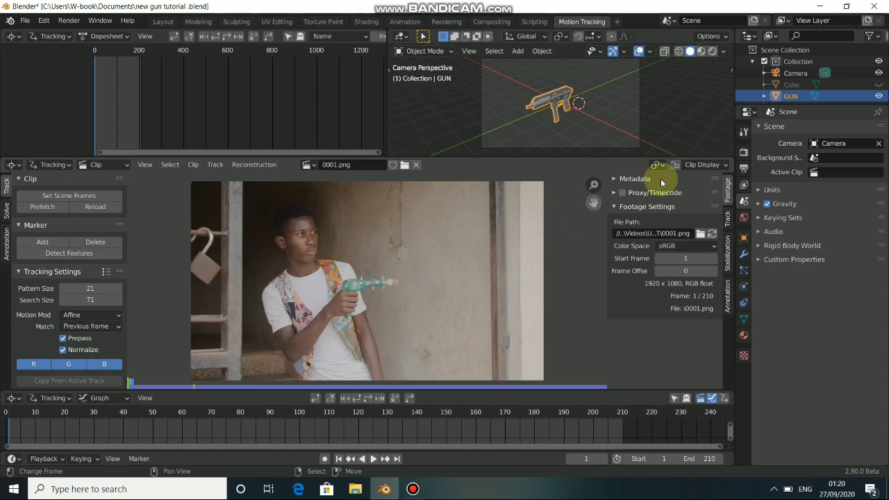
- Change the scene's color management view transform to Standard in the render properties
click(743, 131)
click(743, 150)
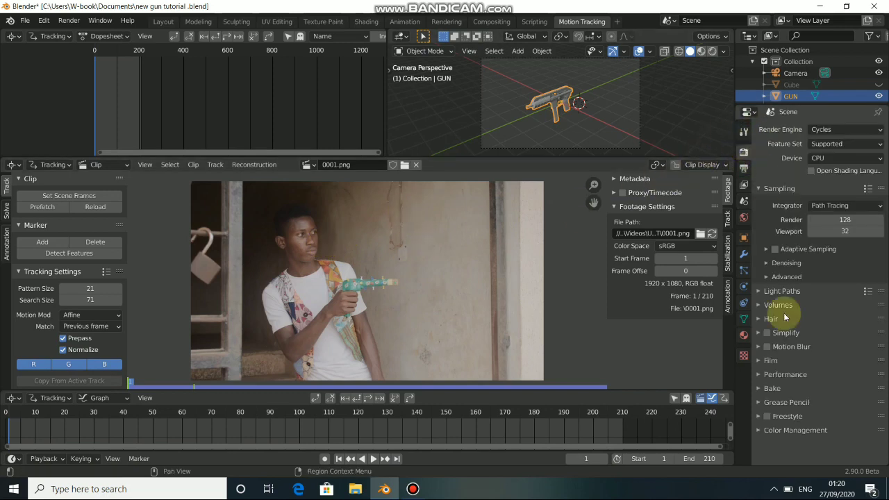
click(764, 430)
scroll(777, 428, down, 2)
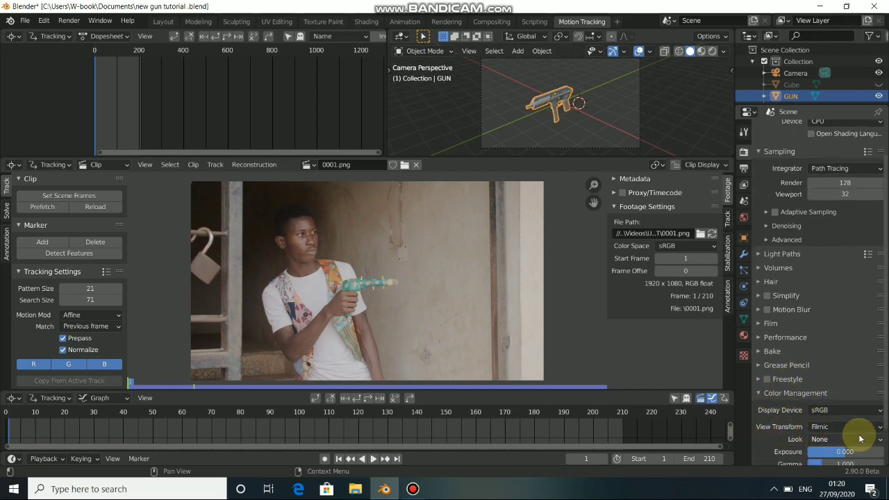
click(840, 425)
click(833, 413)
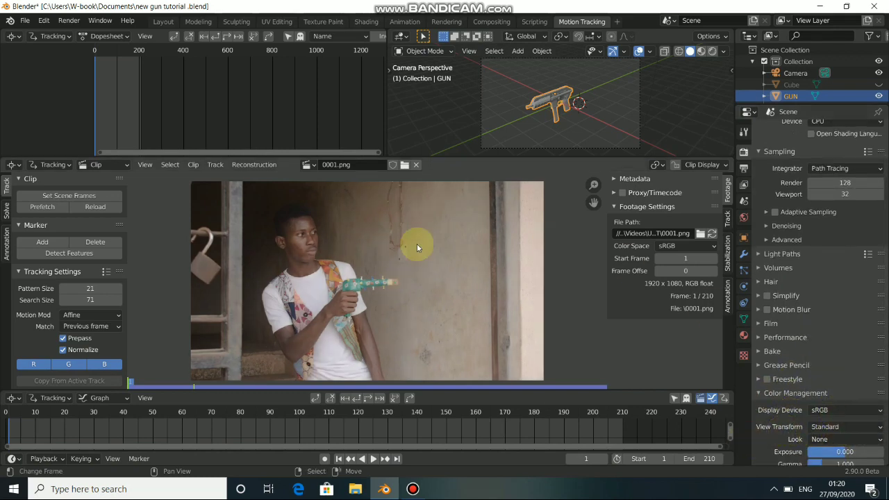
scroll(347, 229, up, 2)
scroll(353, 218, down, 4)
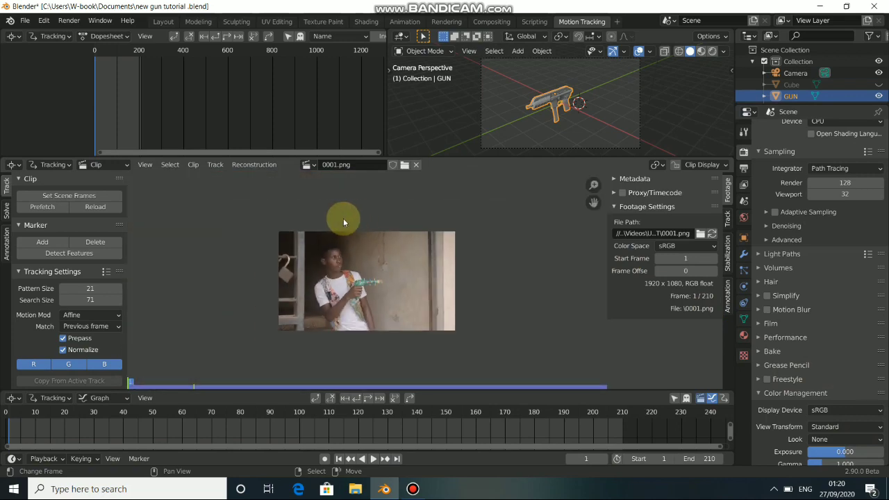
scroll(345, 218, up, 4)
scroll(347, 320, down, 4)
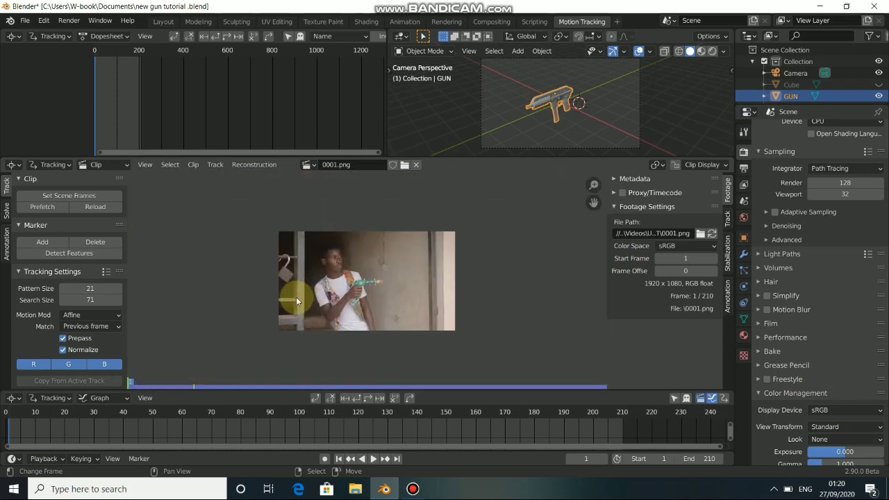
scroll(324, 291, up, 4)
scroll(326, 334, down, 6)
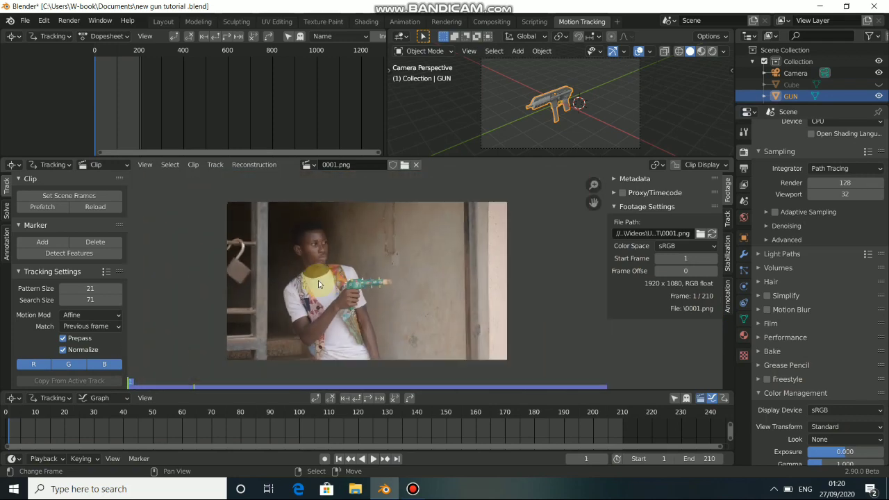
scroll(327, 377, up, 2)
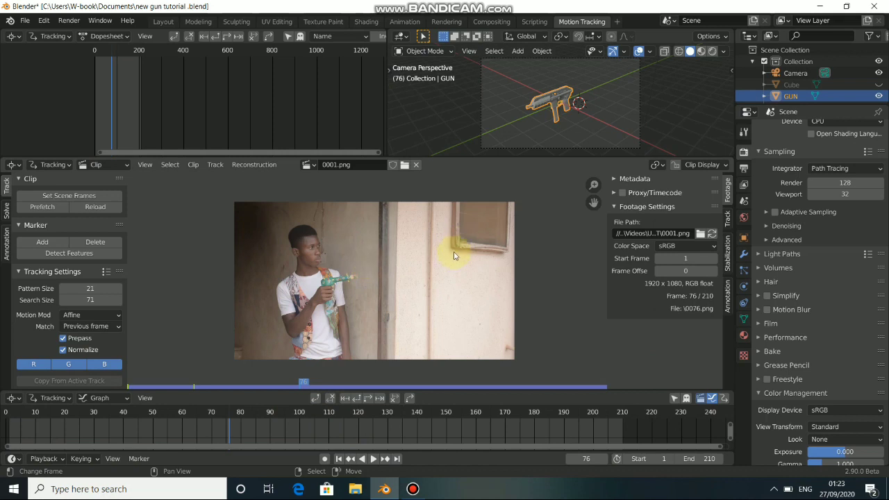
scroll(350, 275, up, 1)
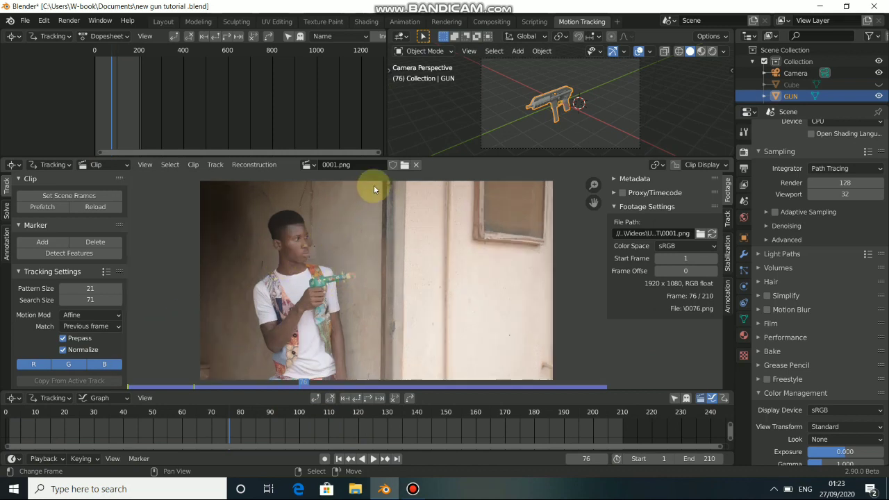
- Enable nodes in the Compositing workspace and spread the Render Layers and Composite nodes apart
click(493, 22)
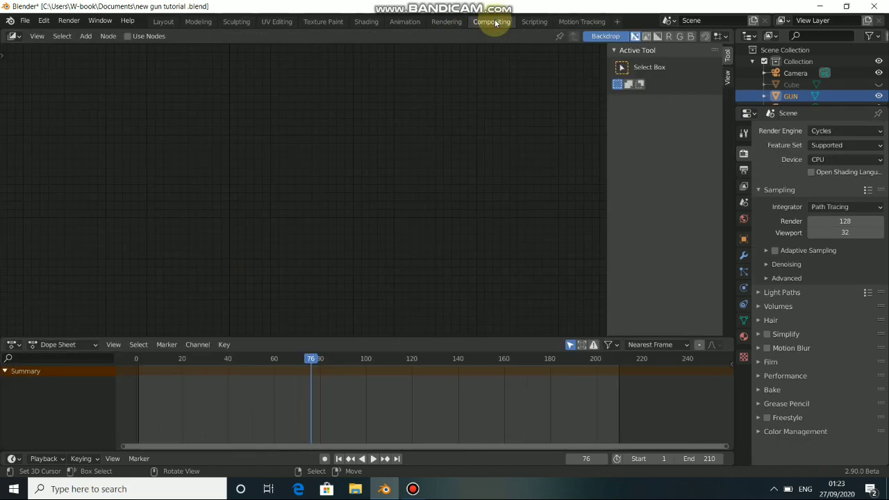
click(132, 37)
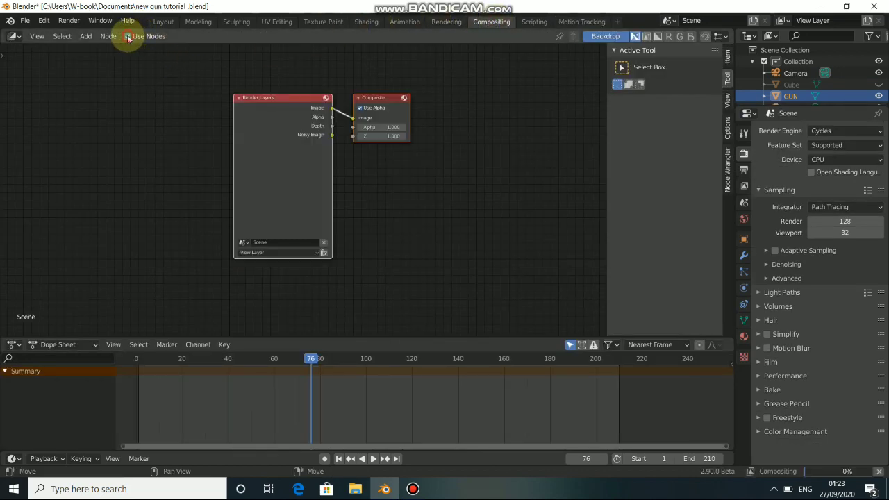
drag(277, 136, 223, 195)
drag(357, 103, 482, 136)
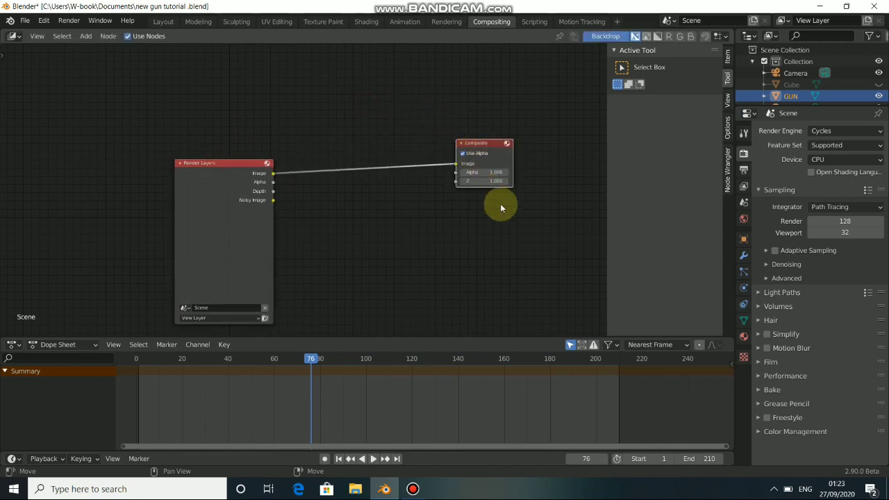
- Hide the node editor's sidebar, move the Render Layers node closer to Composite, and enlarge the node editor over the Dope Sheet
key(n)
drag(289, 169, 398, 172)
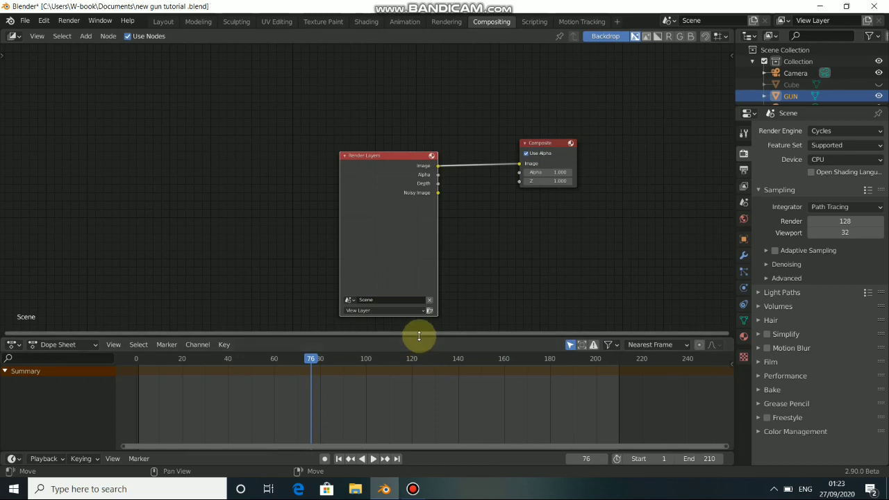
drag(418, 337, 421, 376)
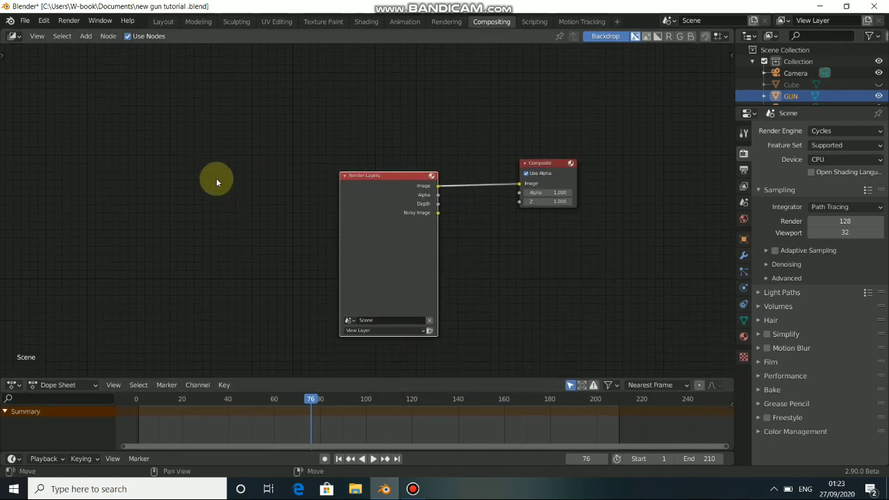
- Add a Movie Clip input node and move the Render Layers node below it
key(shift+a)
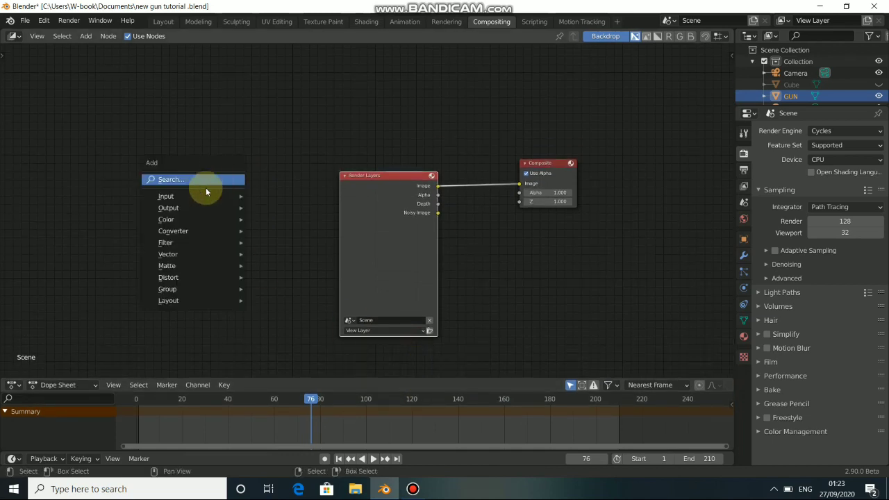
mouse_move(200, 198)
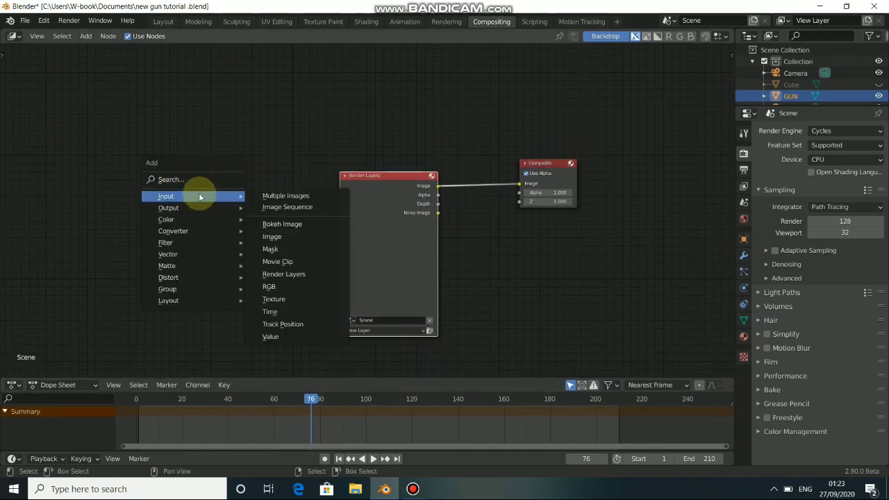
click(280, 261)
click(166, 135)
drag(377, 229, 194, 347)
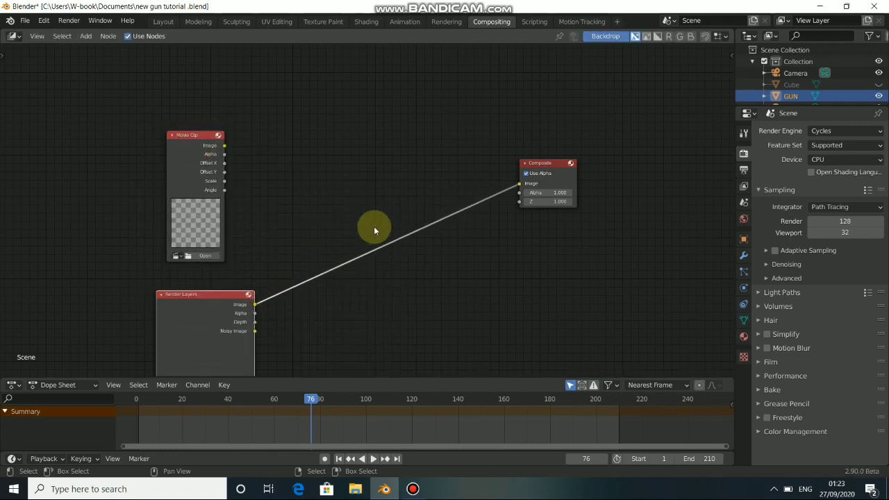
- Insert an Alpha Over node between Render Layers and Composite, and connect the Movie Clip image to its first image input
key(shift+a)
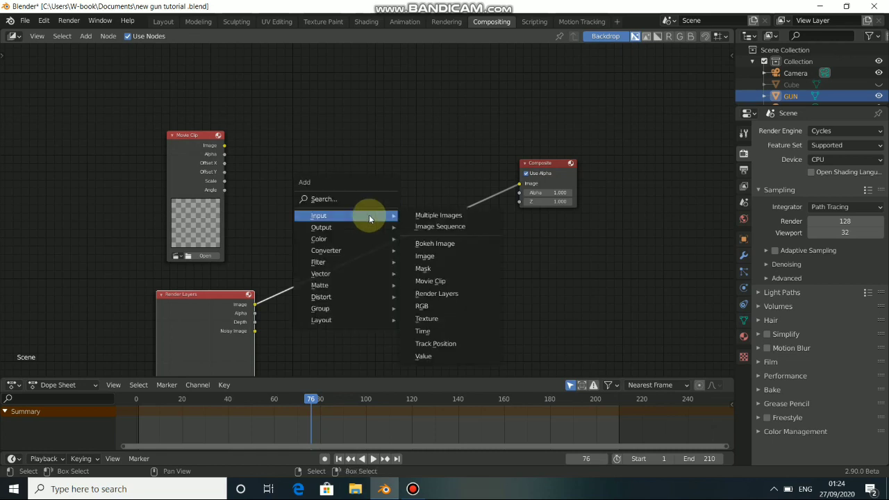
mouse_move(332, 241)
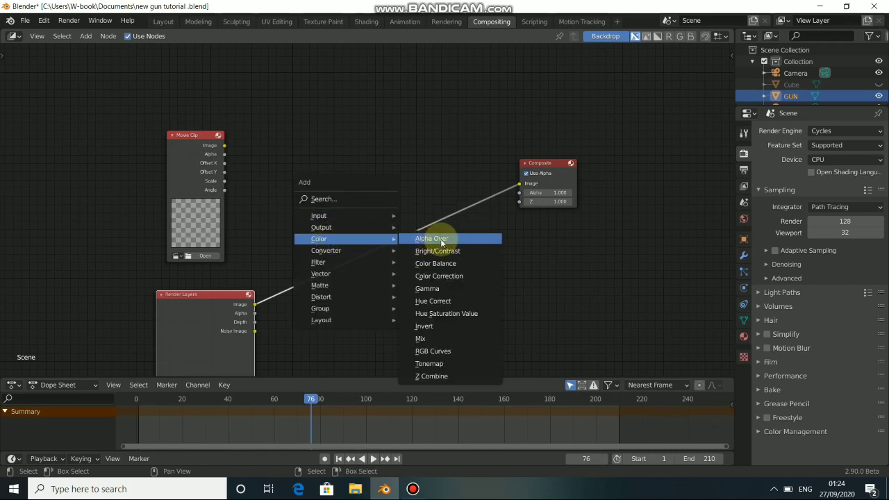
click(424, 239)
click(363, 182)
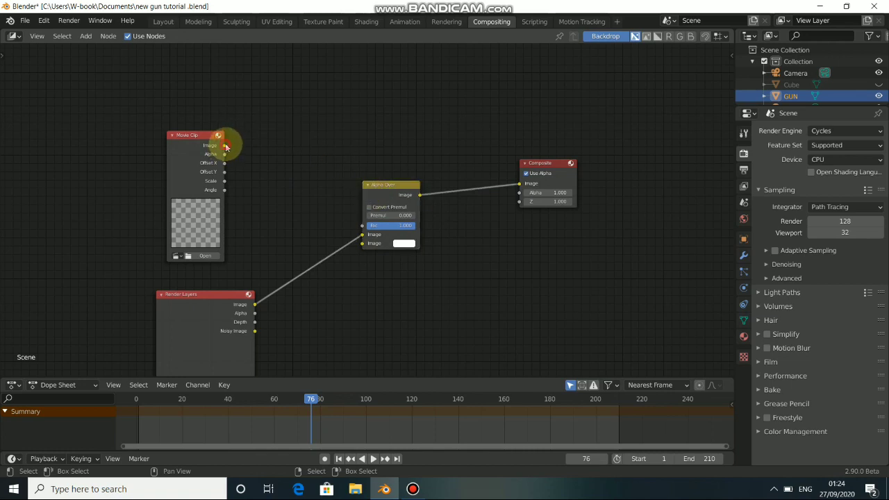
drag(227, 146, 359, 235)
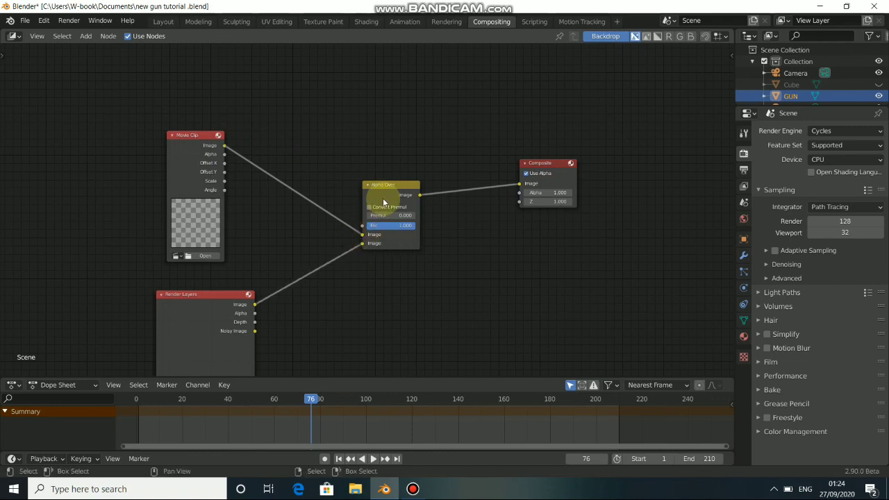
- Rearrange the Alpha Over, Render Layers and Movie Clip nodes so they sit in order ahead of Composite
drag(382, 198, 413, 189)
drag(179, 313, 285, 255)
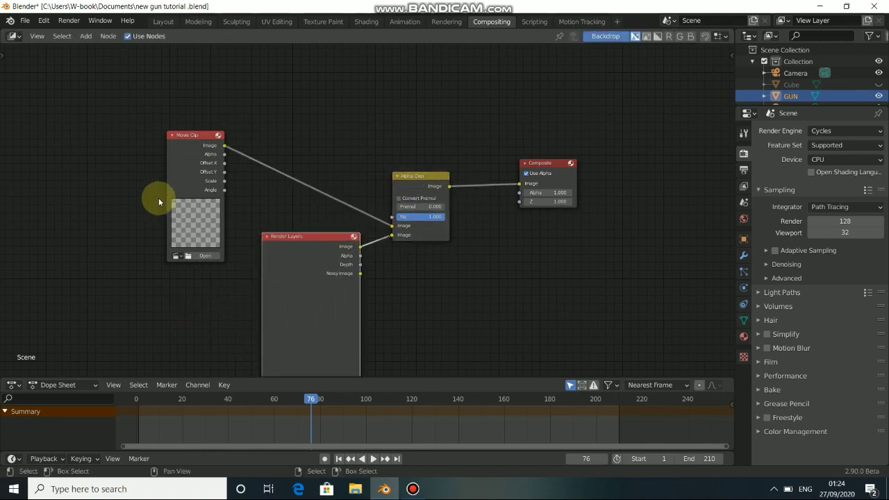
drag(186, 183, 129, 249)
middle_drag(283, 307, 356, 252)
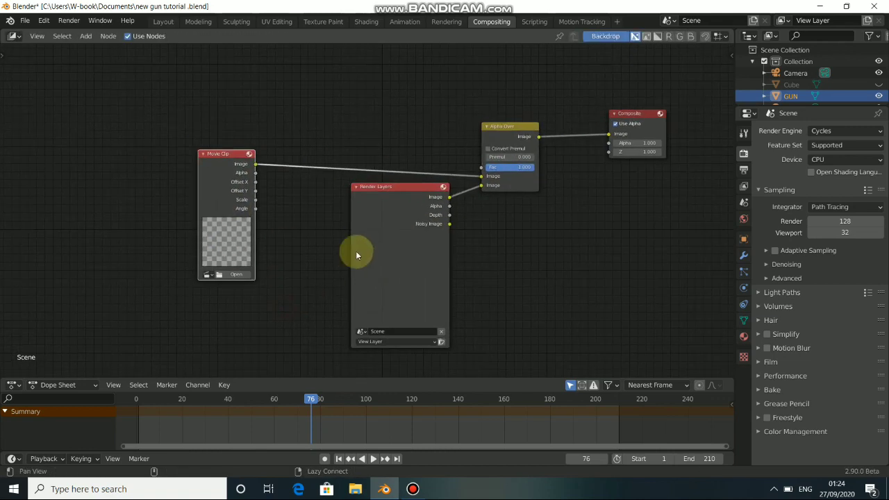
mouse_move(216, 195)
mouse_down()
mouse_move(224, 167)
mouse_move(228, 203)
mouse_move(209, 200)
mouse_up()
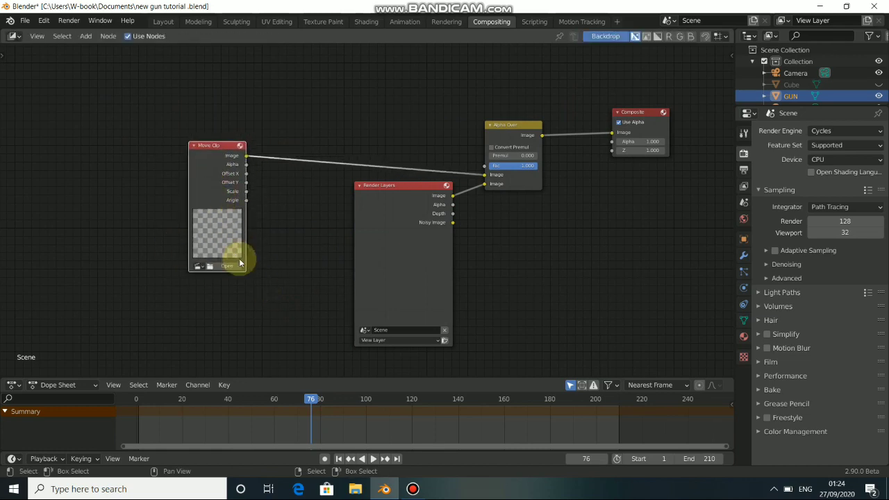
- Assign the 0001.png clip to the Movie Clip node and move the node farther away from Render Layers
click(198, 267)
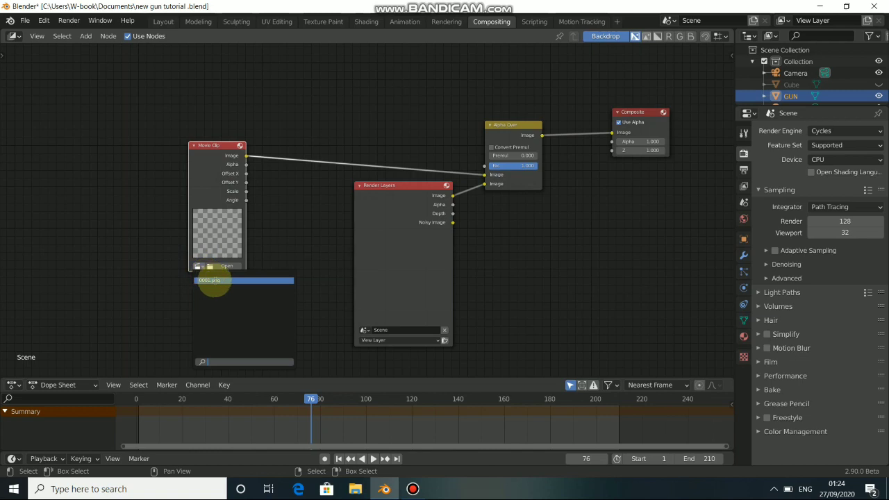
click(213, 280)
drag(209, 193, 170, 222)
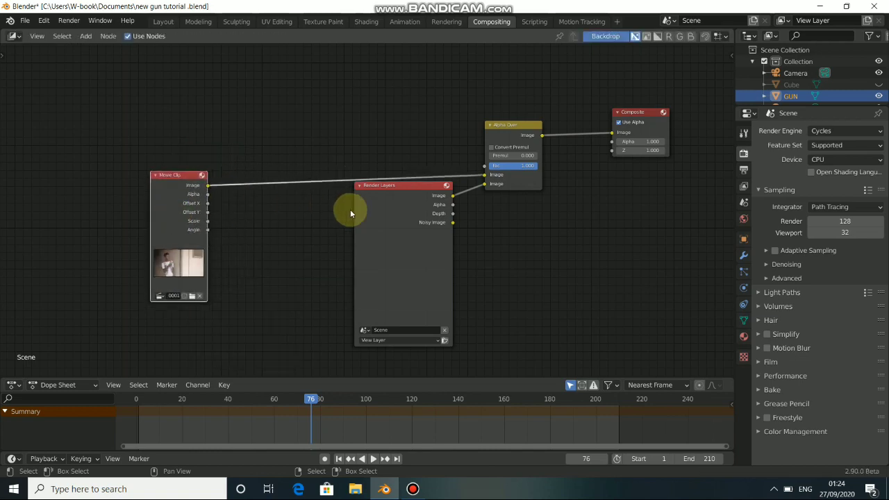
- Space out the Render Layers, Composite and Alpha Over nodes to leave room before the output
drag(350, 209, 295, 240)
middle_drag(527, 257, 415, 240)
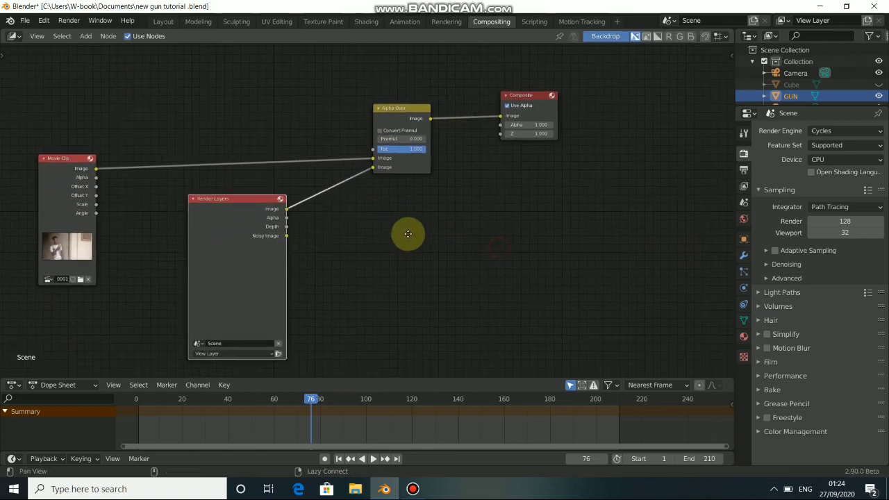
drag(532, 95, 583, 95)
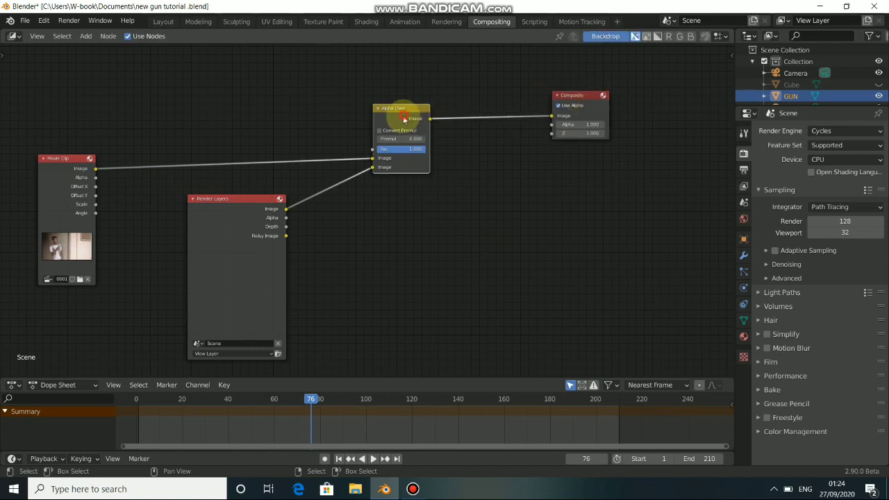
drag(403, 118, 391, 131)
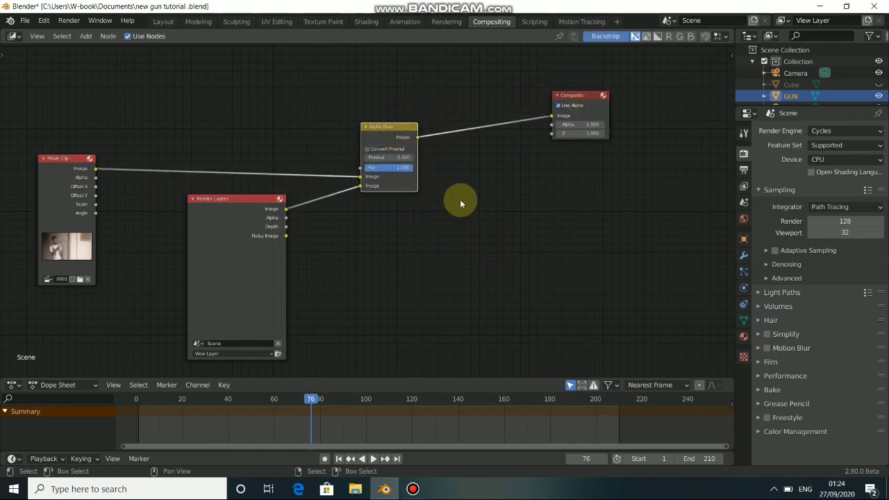
- Add a Viewer output node below Composite and connect the Alpha Over image output to its image input
key(shift+a)
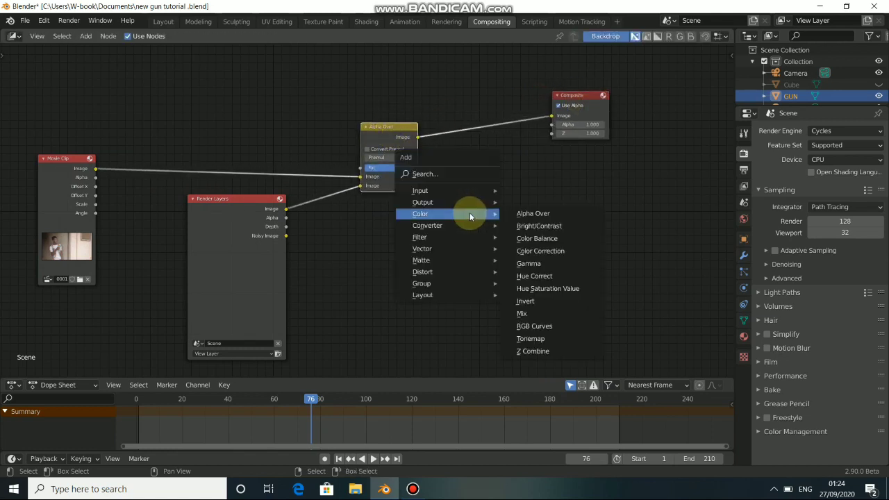
mouse_move(460, 203)
click(522, 251)
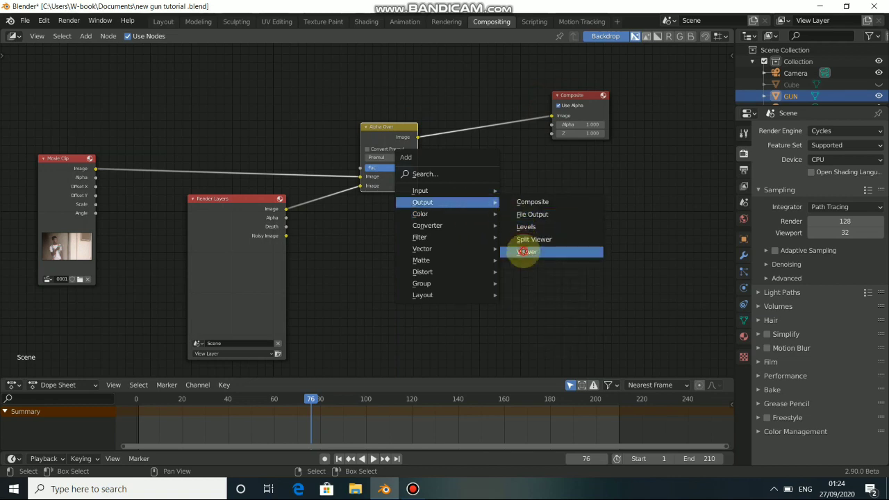
click(562, 165)
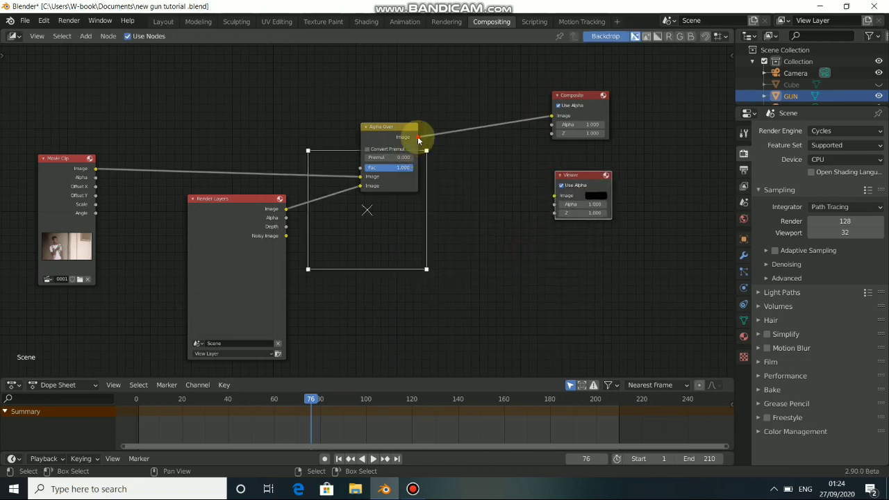
drag(419, 140, 436, 145)
drag(491, 168, 464, 171)
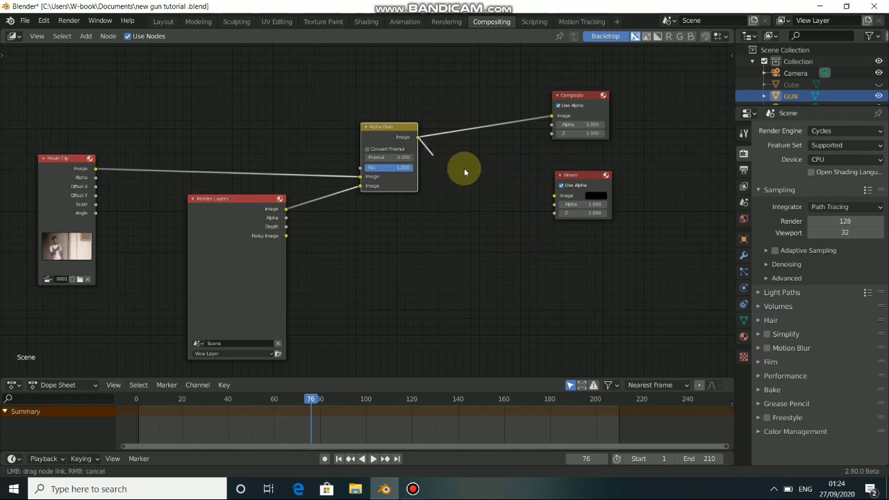
drag(544, 175, 554, 195)
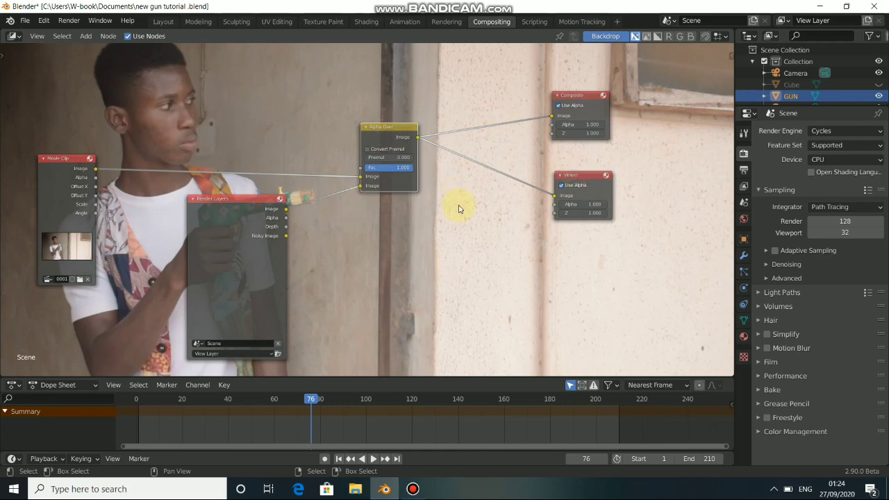
- Zoom the backdrop image out until the whole footage frame fits within the node editor
key(v)
key(v)
key(v)
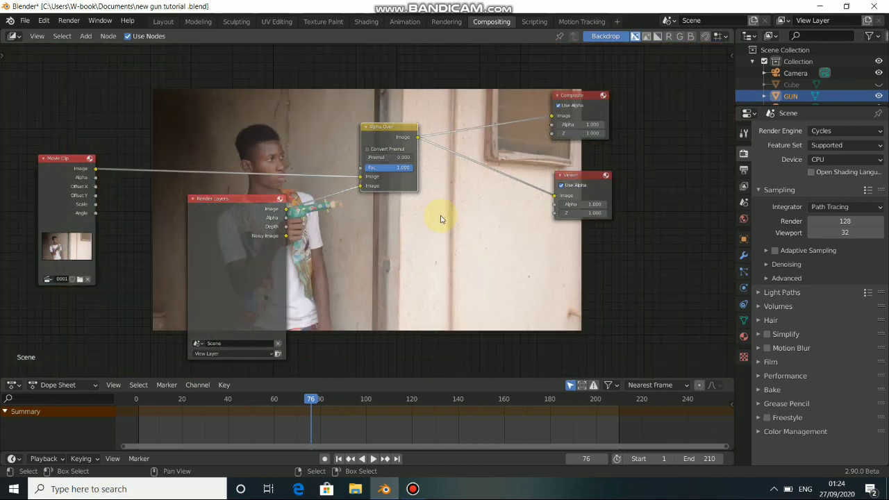
- Zoom the backdrop image in and back out until the whole footage frame sits at a smaller size behind the nodes
key(alt)
key(alt+v)
key(alt+v)
key(alt+v)
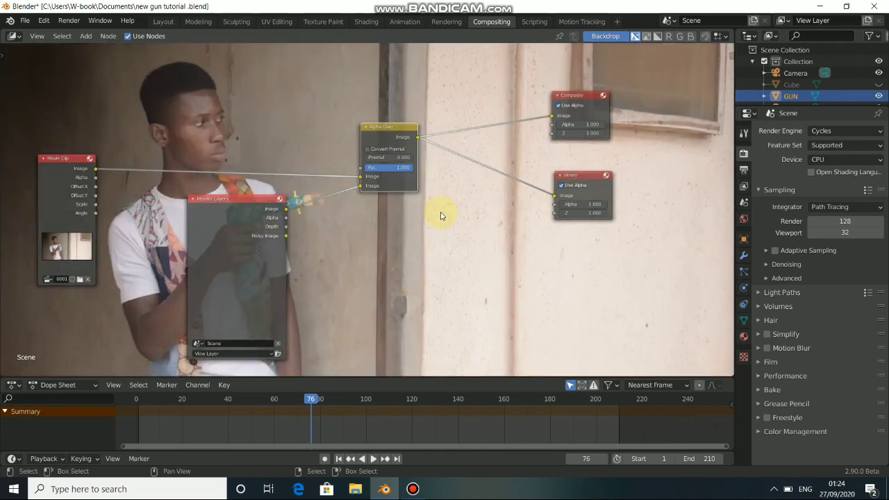
key(v)
key(v)
key(v)
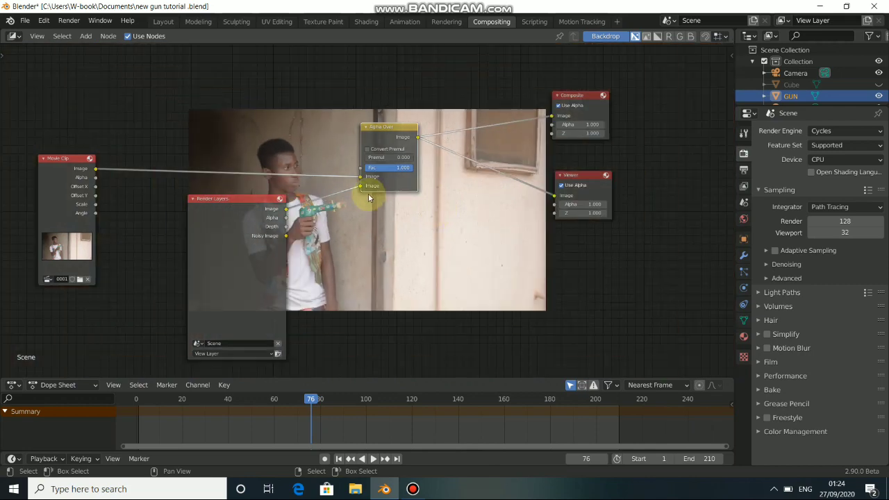
- Move the Movie Clip node farther away from Render Layers and rearrange the Render Layers node over the backdrop
middle_drag(361, 264, 471, 251)
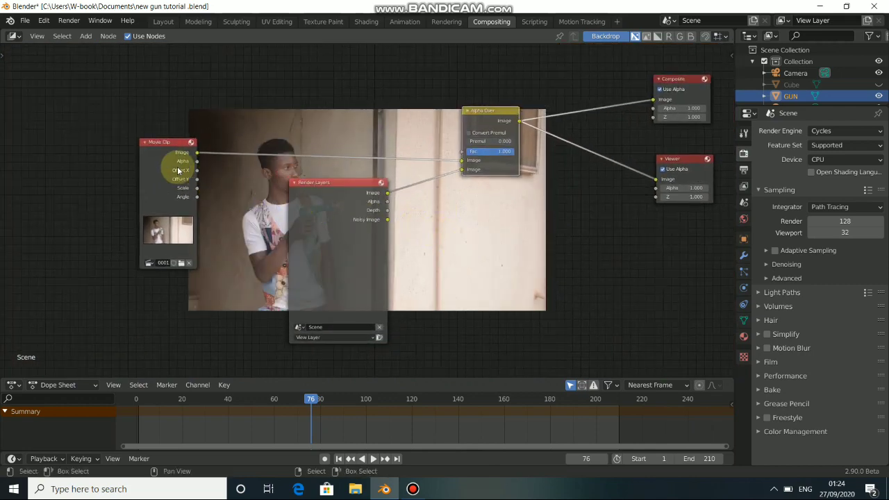
drag(177, 170, 157, 146)
drag(325, 214, 375, 259)
middle_drag(375, 259, 385, 277)
drag(407, 277, 344, 251)
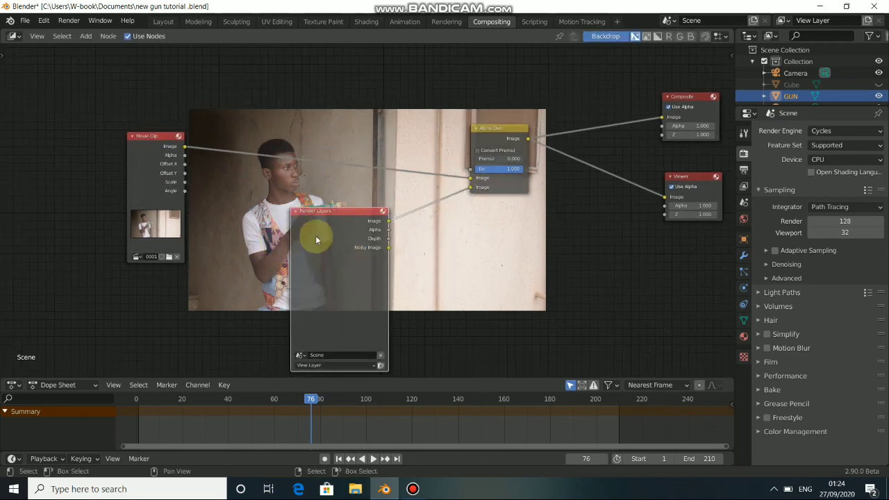
- In the Layout workspace, import the Alembic file gun vfx xx.abc from the Gun Smoke Asset noise folder
click(162, 22)
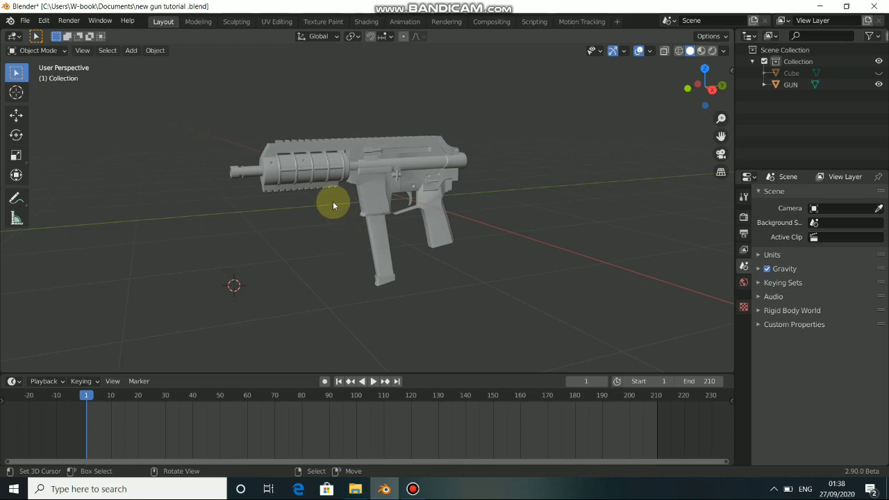
middle_drag(332, 205, 444, 179)
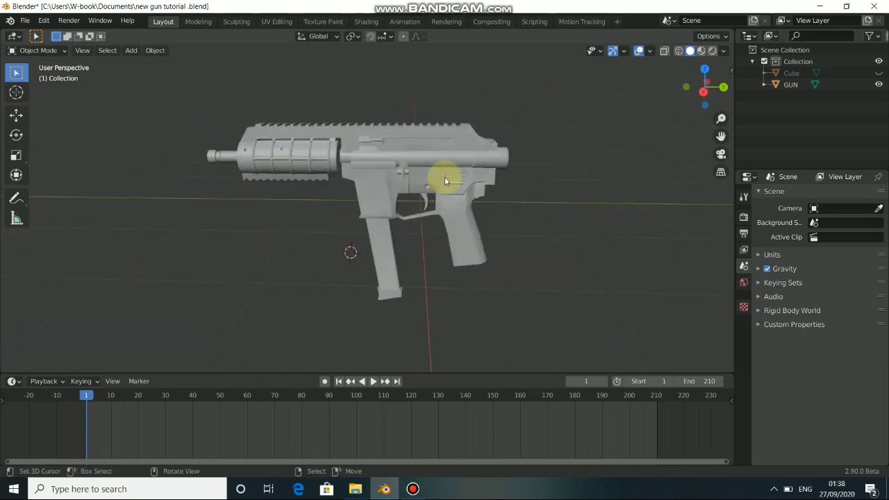
click(24, 20)
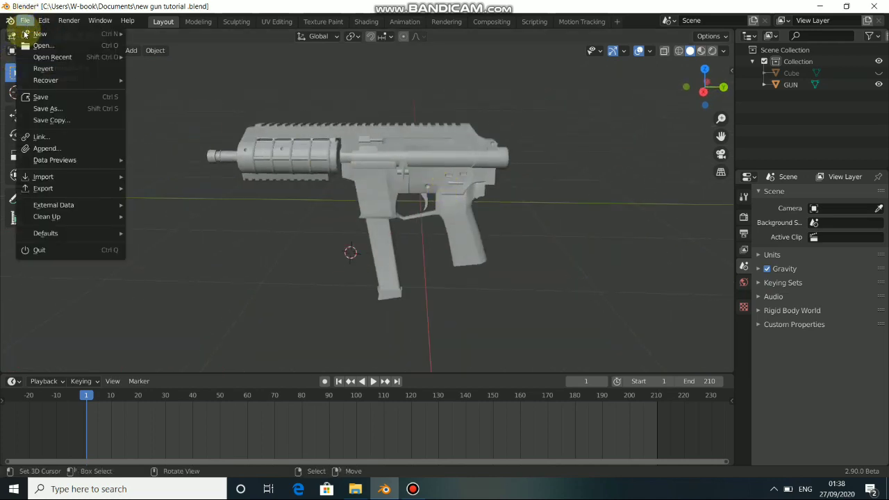
mouse_move(53, 179)
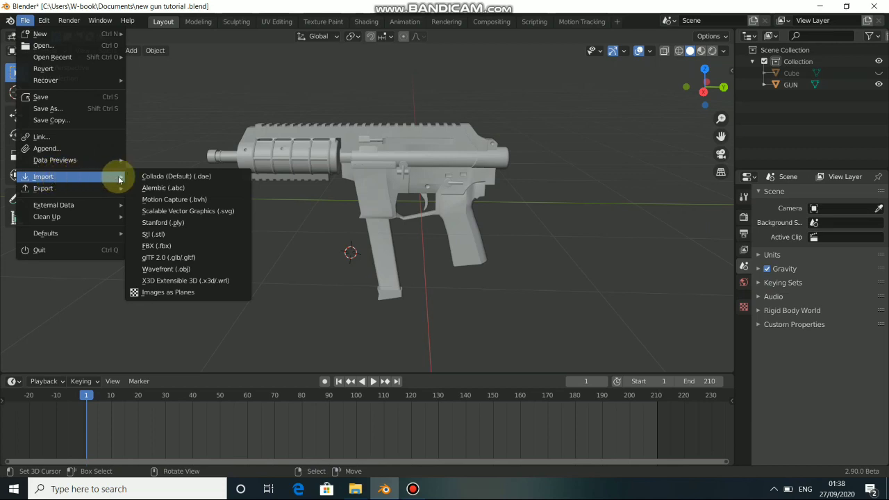
click(167, 188)
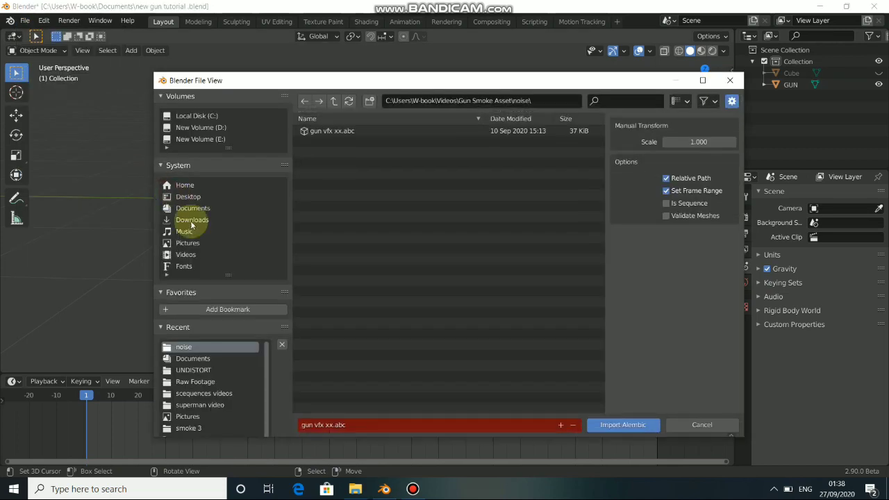
click(354, 491)
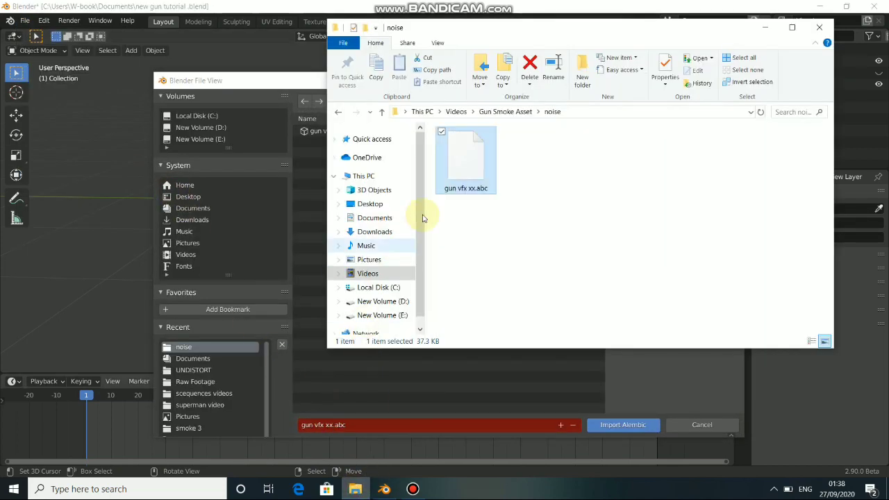
click(463, 183)
drag(460, 394, 431, 386)
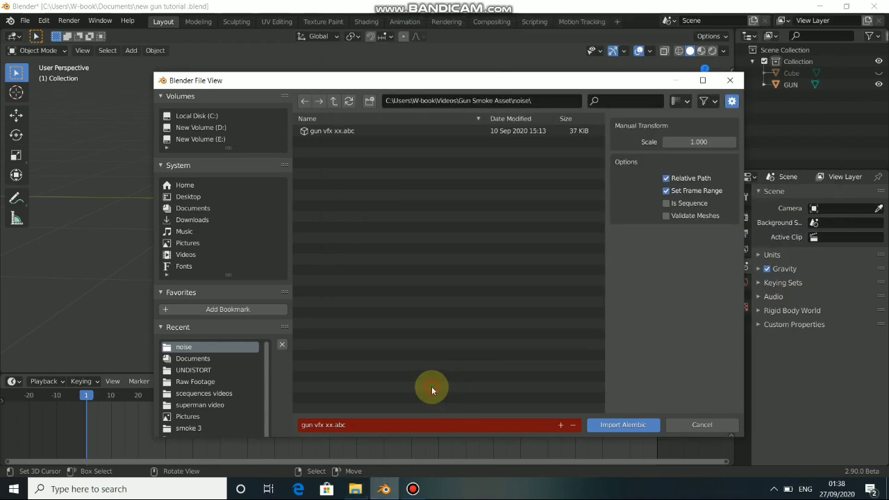
click(381, 128)
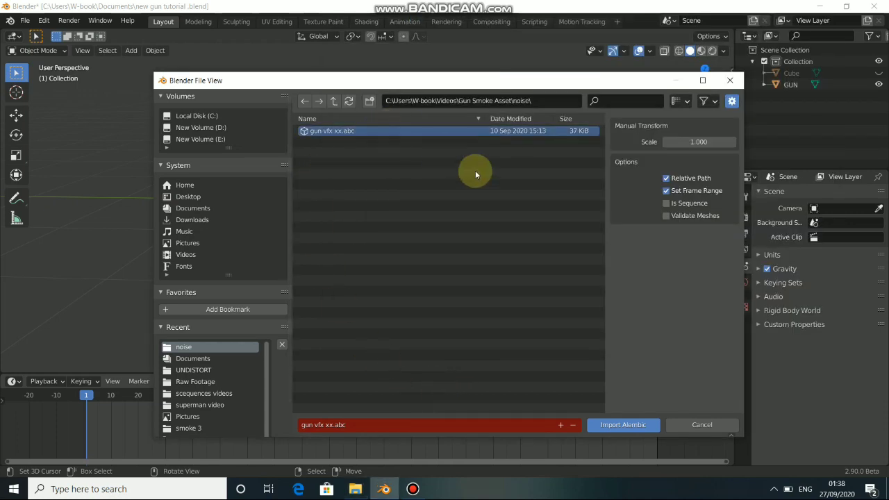
click(614, 426)
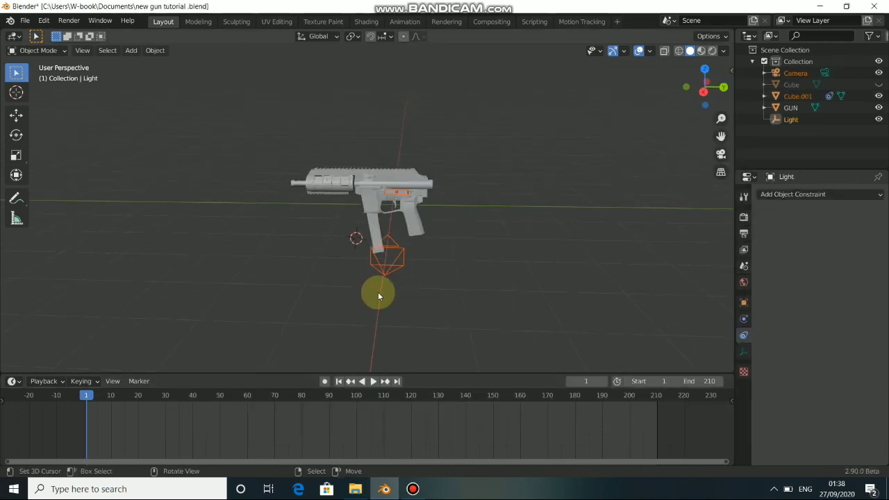
- Play the imported Alembic animation and check the gun through the scene camera
middle_drag(377, 296, 297, 410)
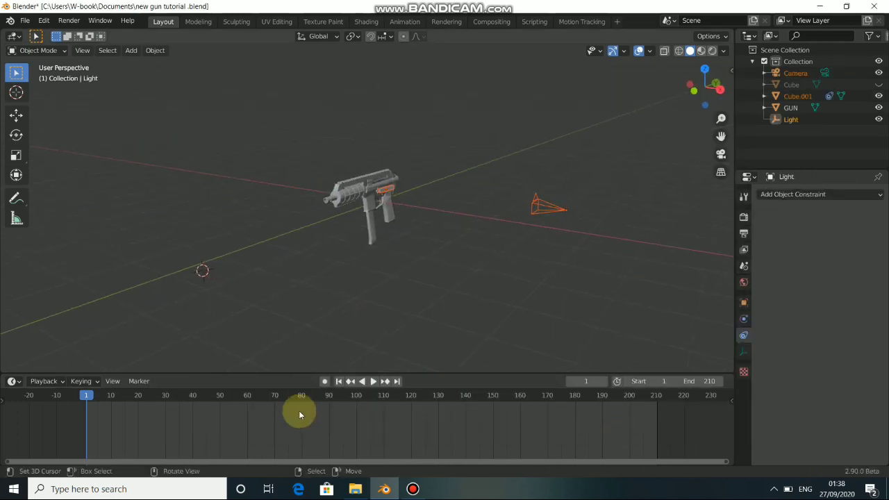
click(373, 381)
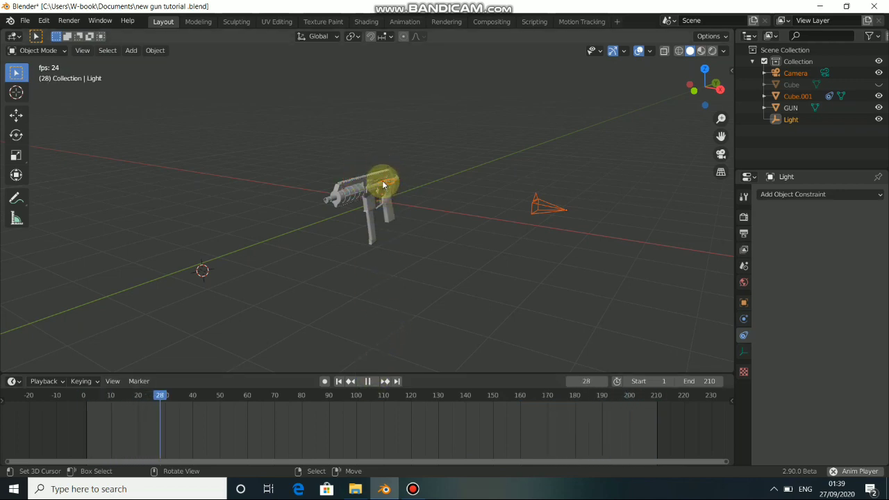
click(367, 380)
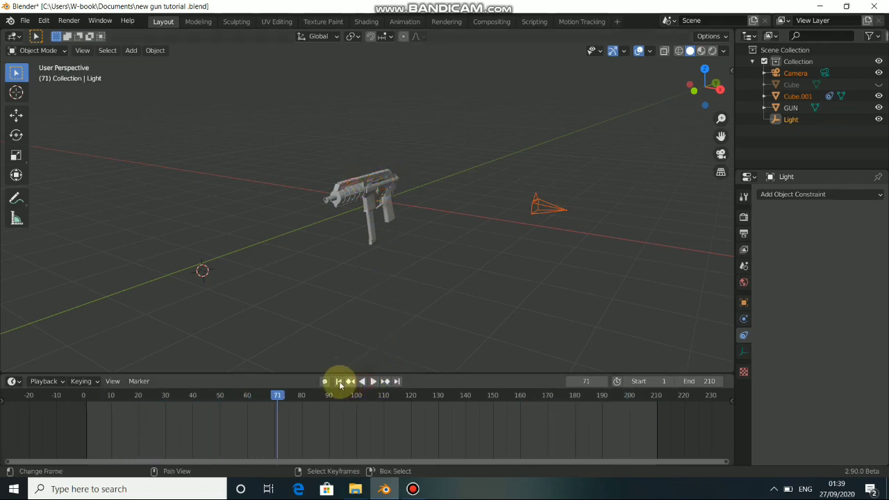
key(KP_0)
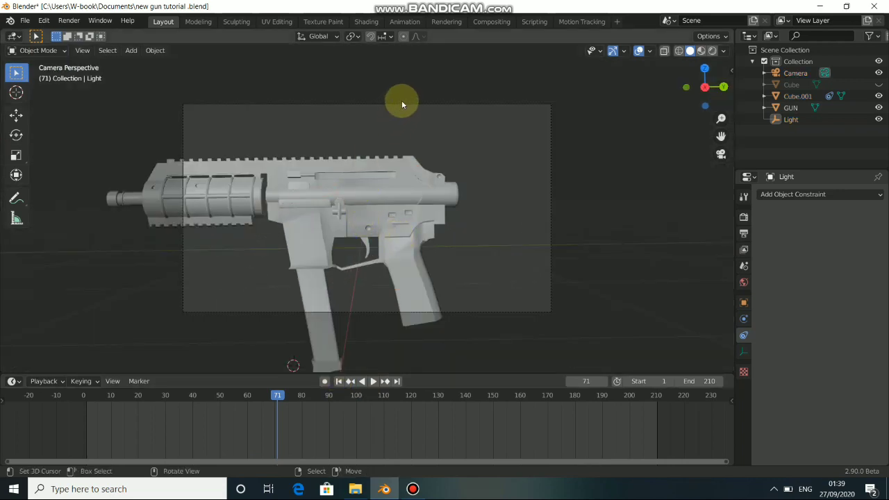
key(KP_0)
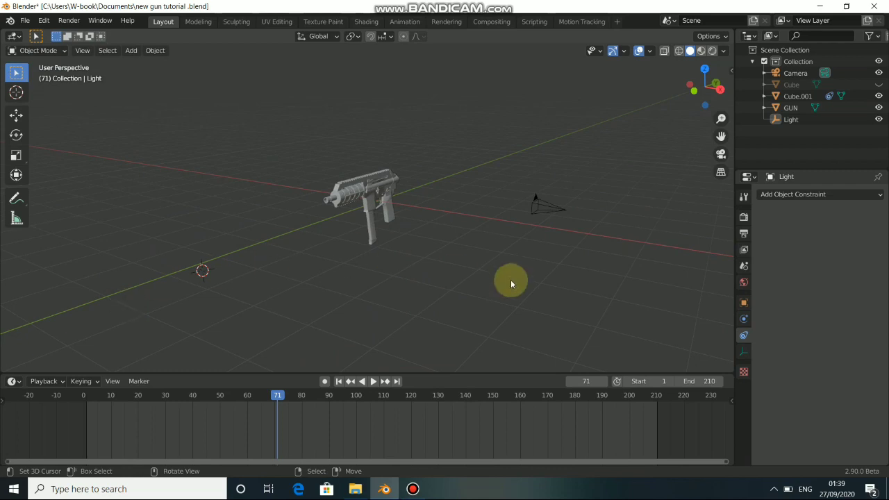
- Select the imported camera, look through it and add a background image entry in its camera settings
click(543, 211)
key(KP_0)
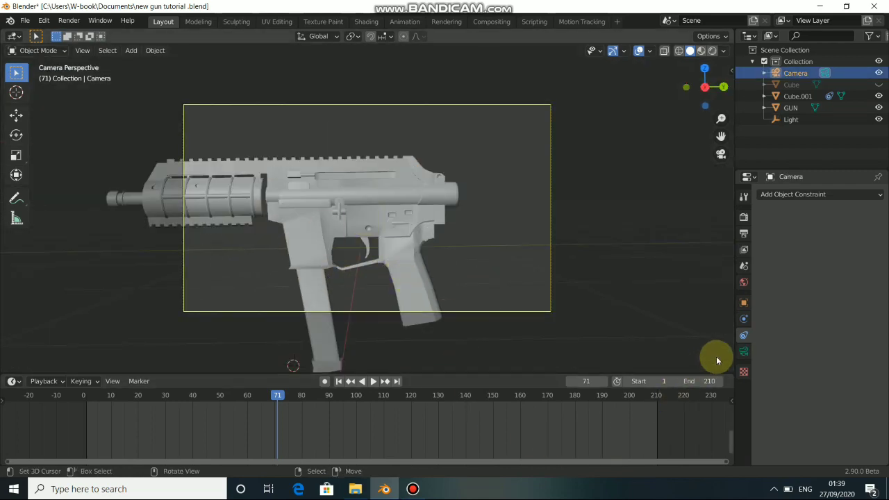
click(744, 352)
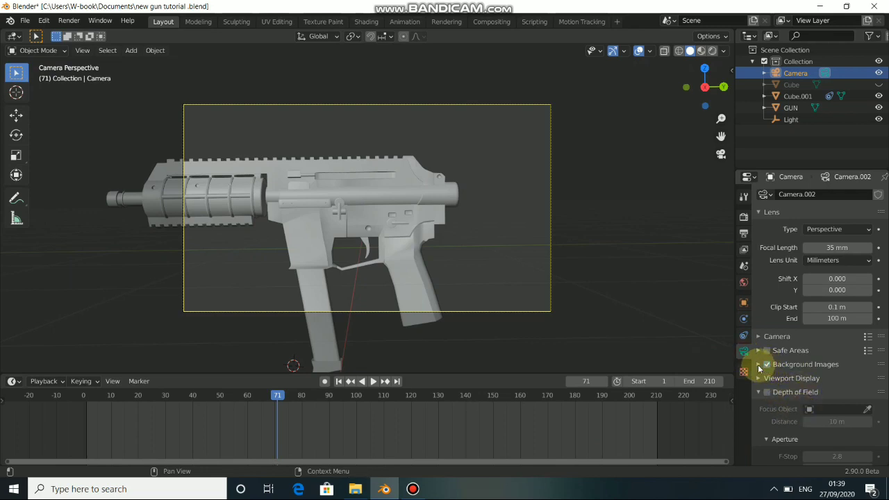
click(759, 365)
click(797, 381)
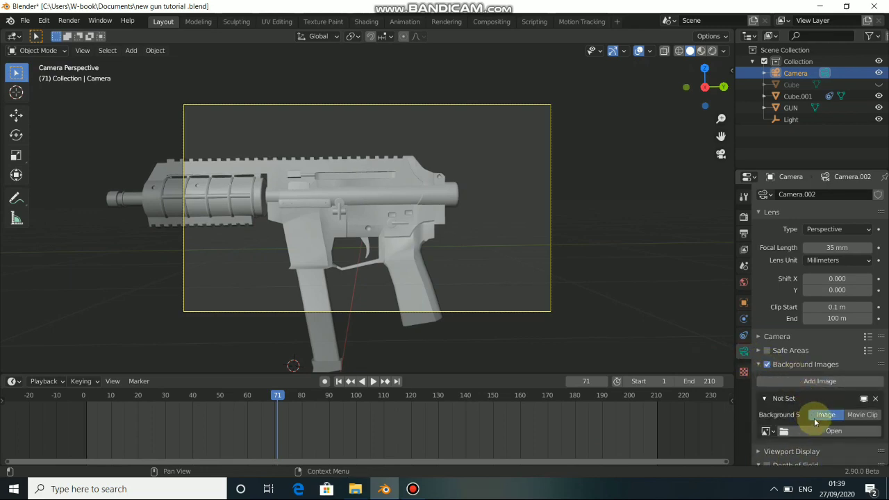
- Set the camera background source to Movie Clip and assign the 0001.png clip
scroll(805, 420, down, 1)
click(855, 396)
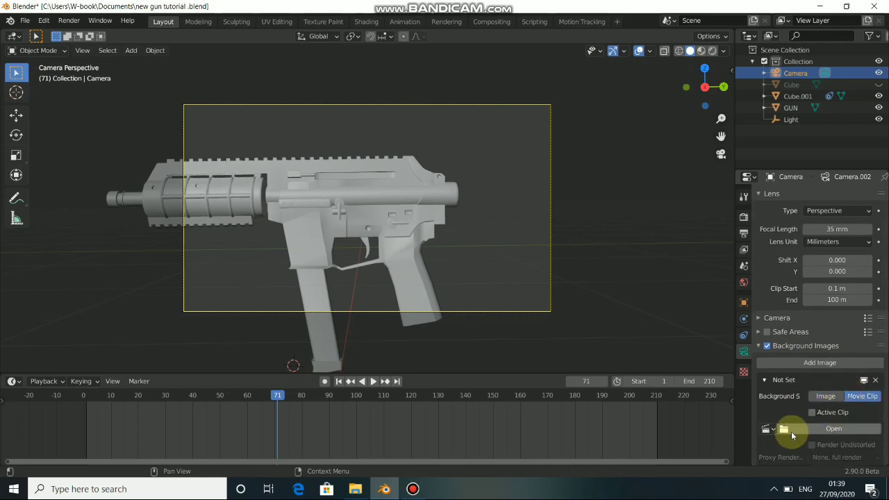
click(766, 429)
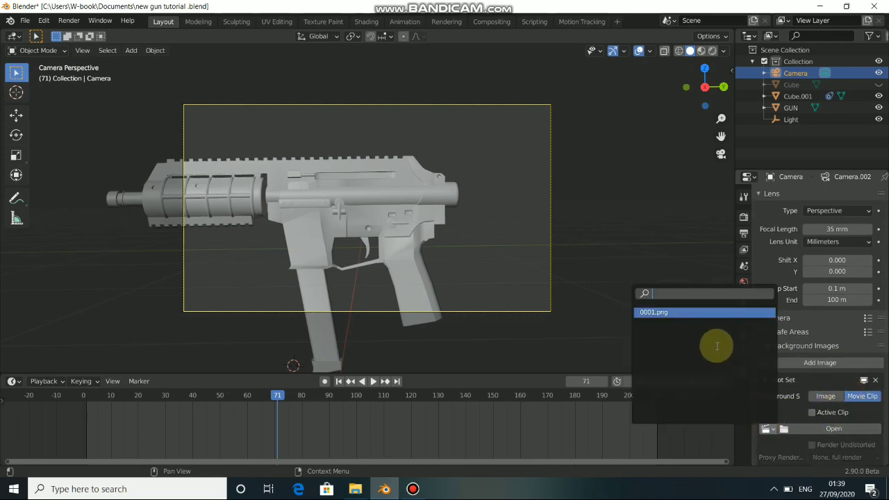
click(690, 316)
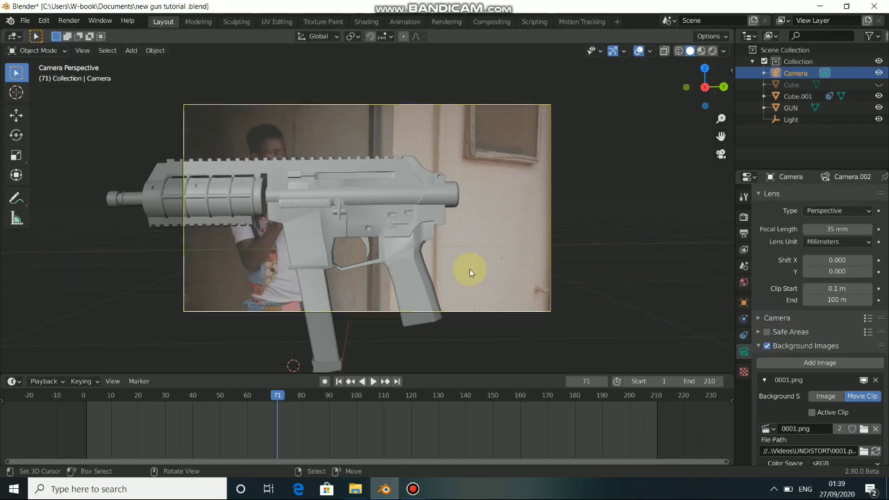
- Hide the GUN object, play the footage to check the tracked cube's motion, and return to frame 1
click(411, 162)
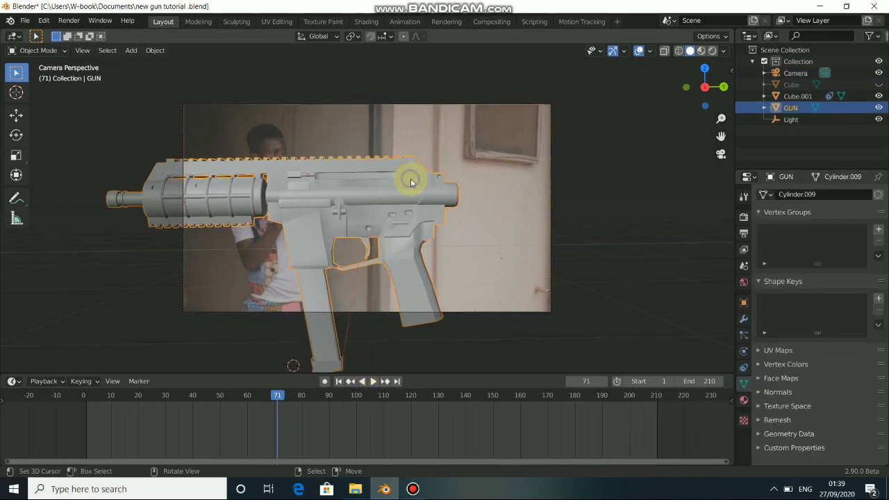
click(879, 108)
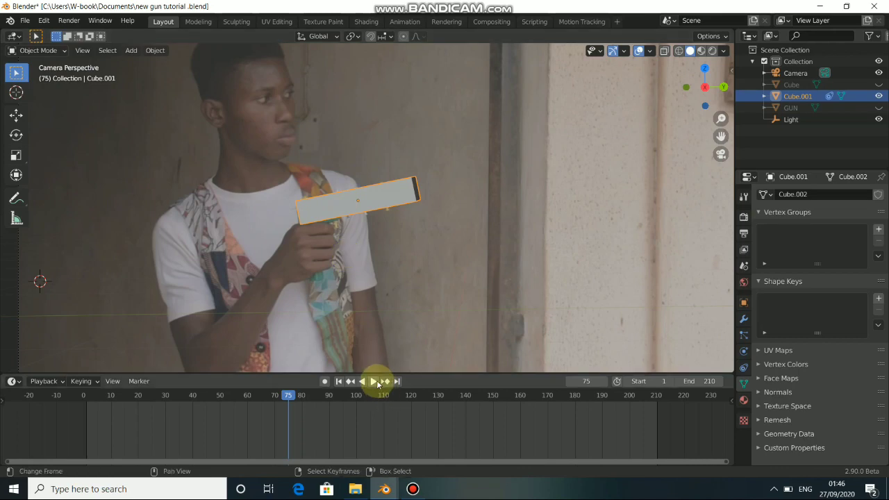
click(374, 381)
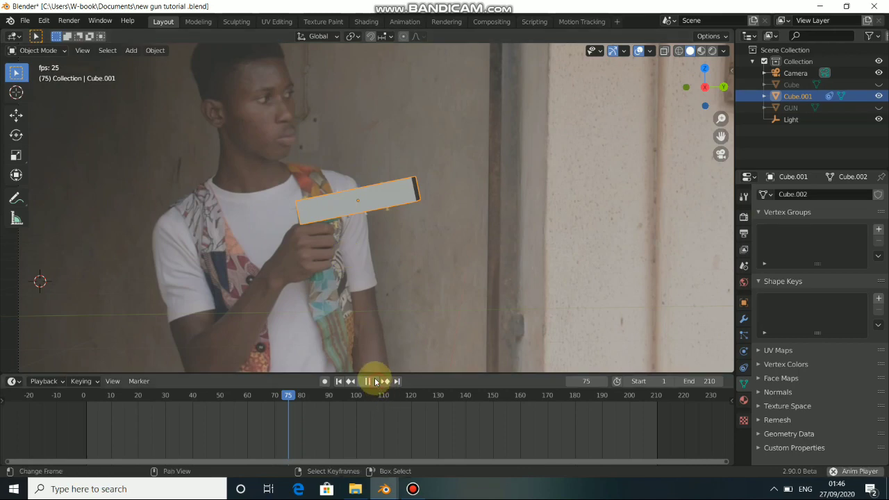
scroll(410, 277, down, 3)
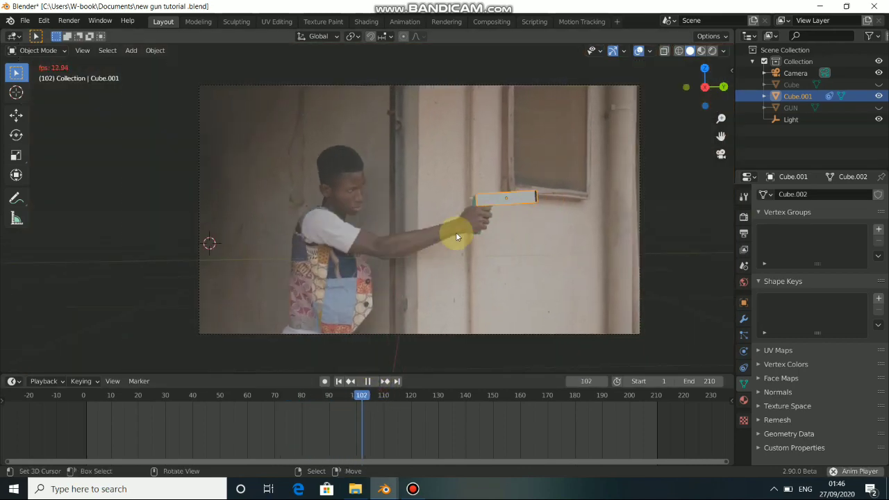
click(366, 381)
click(338, 381)
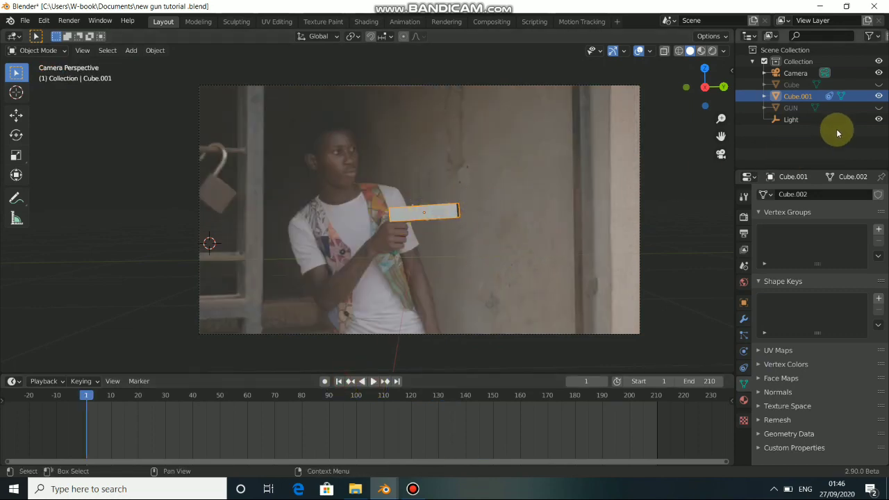
- Unhide the GUN object and scale it down to suit the man's hands in the footage
click(879, 108)
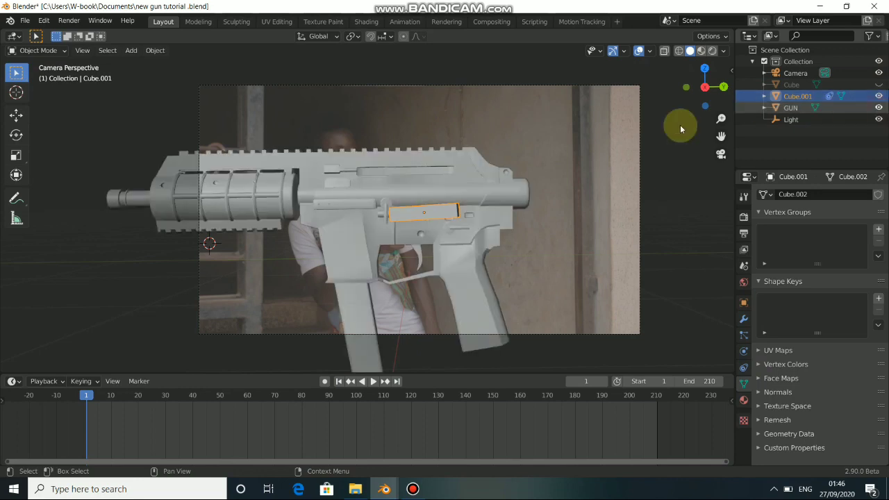
click(403, 191)
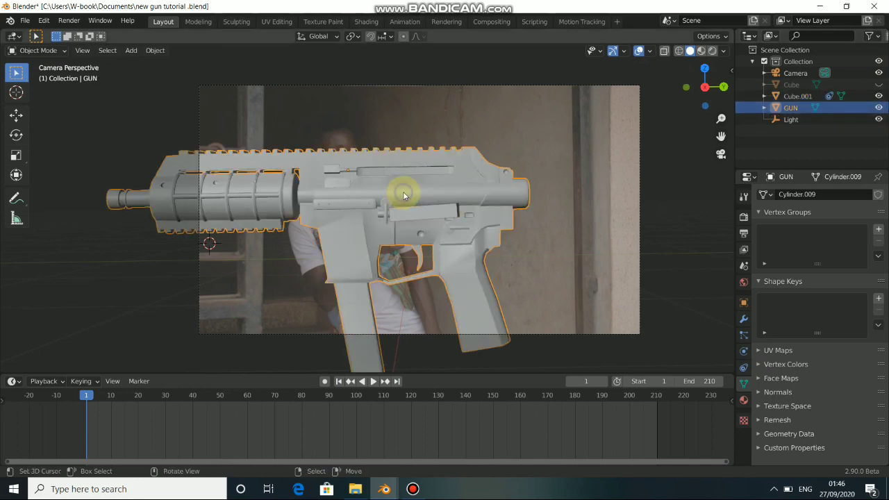
click(445, 214)
key(s)
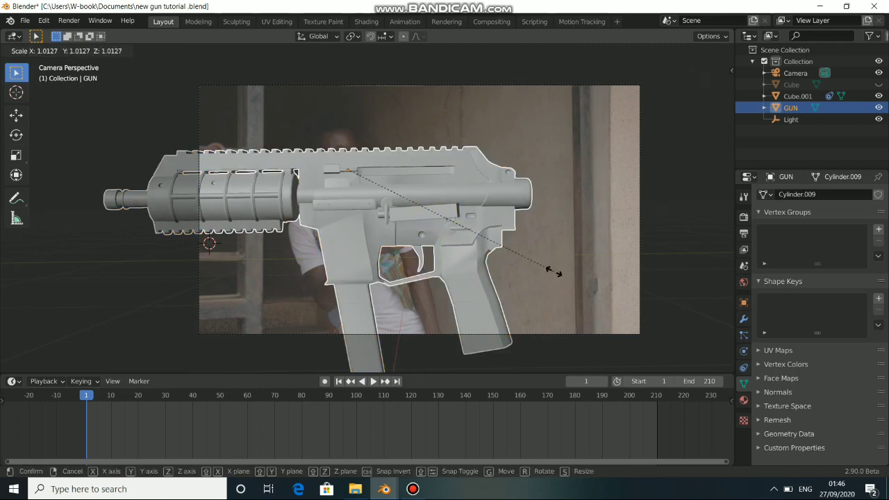
click(387, 184)
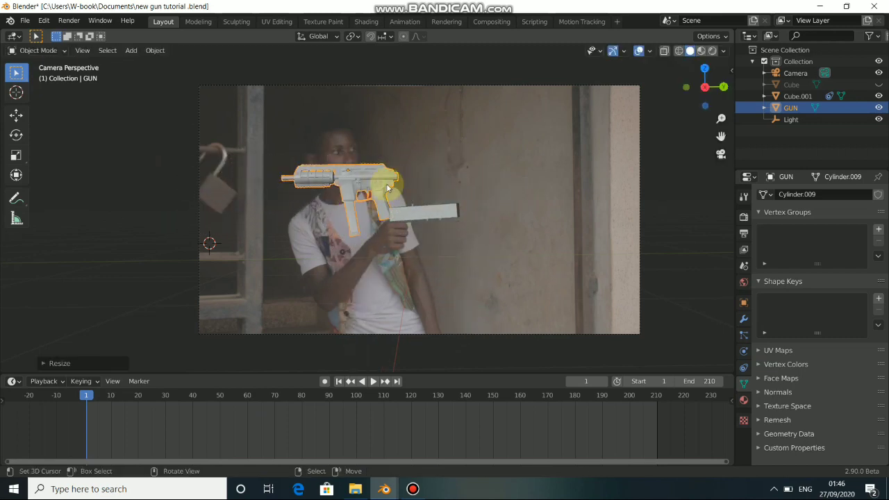
- Move the gun down and sideways along the Y axis over the tracked cube in the camera view
click(16, 115)
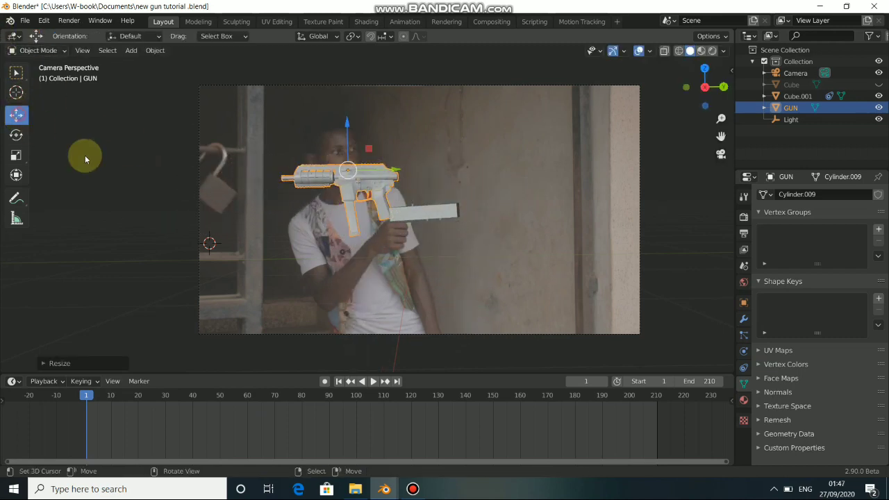
drag(349, 124, 353, 143)
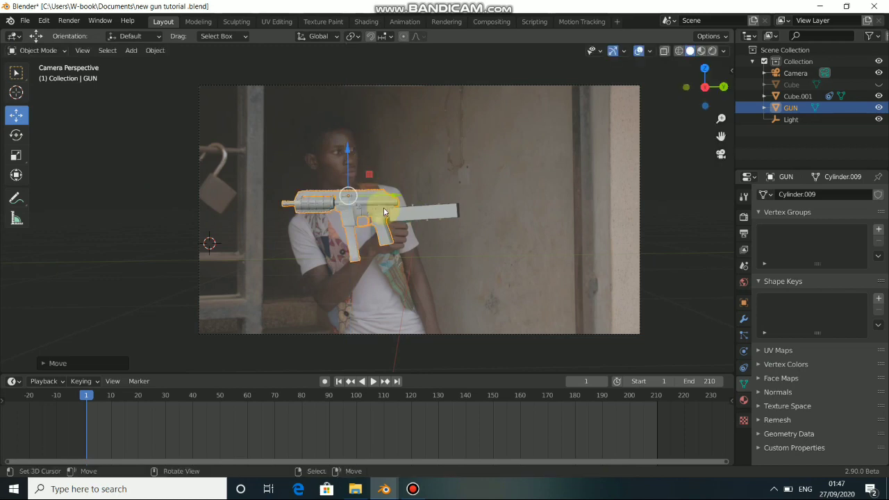
drag(396, 195, 449, 214)
- Rotate the gun in the top orthographic view so its barrel is turned around and runs parallel to the tracked cube
middle_drag(436, 268, 447, 311)
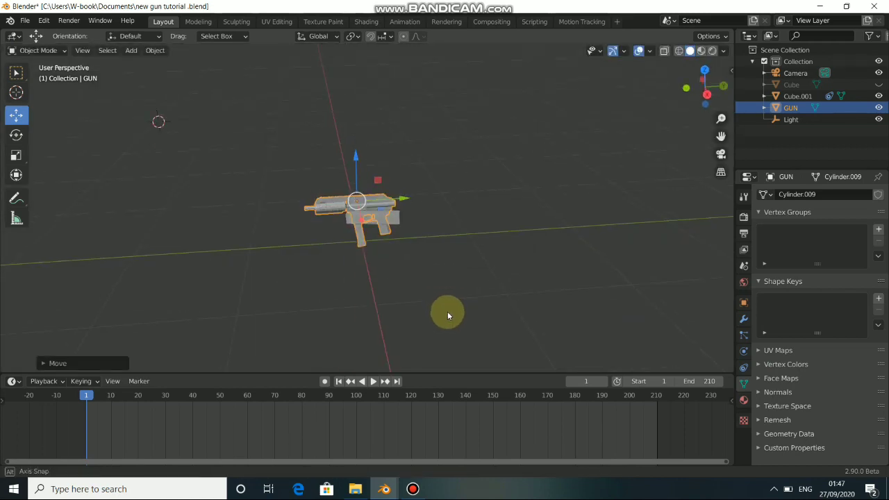
key(KP_5)
key(KP_7)
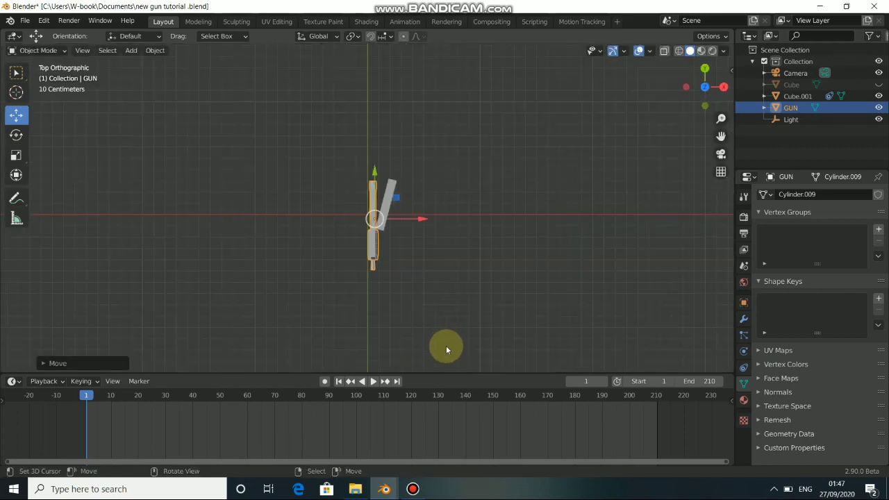
key(r)
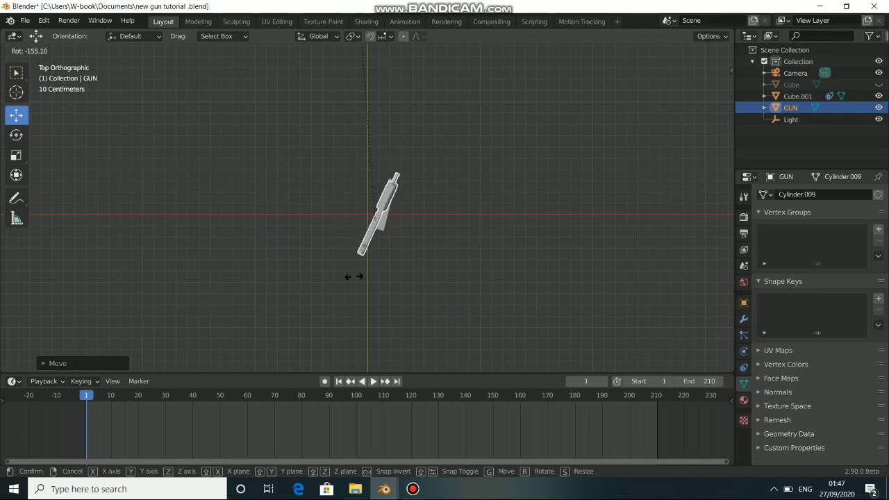
click(305, 253)
- Move the gun along the X and Y axes in the top view until it overlaps the tracked cube
key(g)
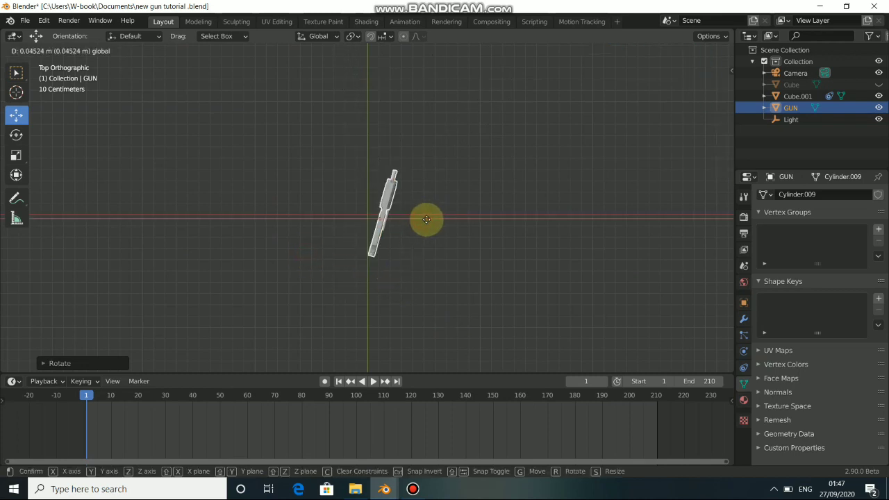
click(425, 218)
drag(385, 168, 387, 157)
mouse_move(425, 203)
mouse_down()
mouse_move(434, 210)
mouse_move(426, 206)
mouse_up()
- At frame 2 in the camera view, shift the gun forward along Y and down along Z toward the man's fist
key(Right)
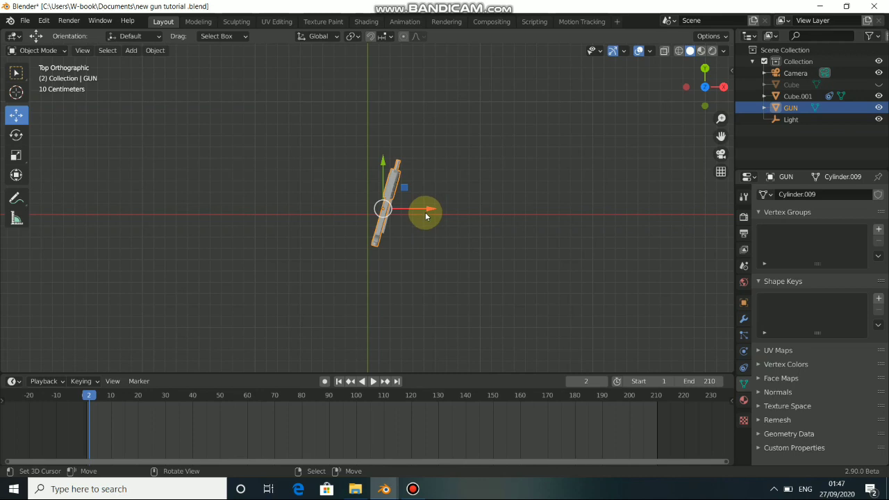
key(KP_0)
scroll(433, 214, up, 5)
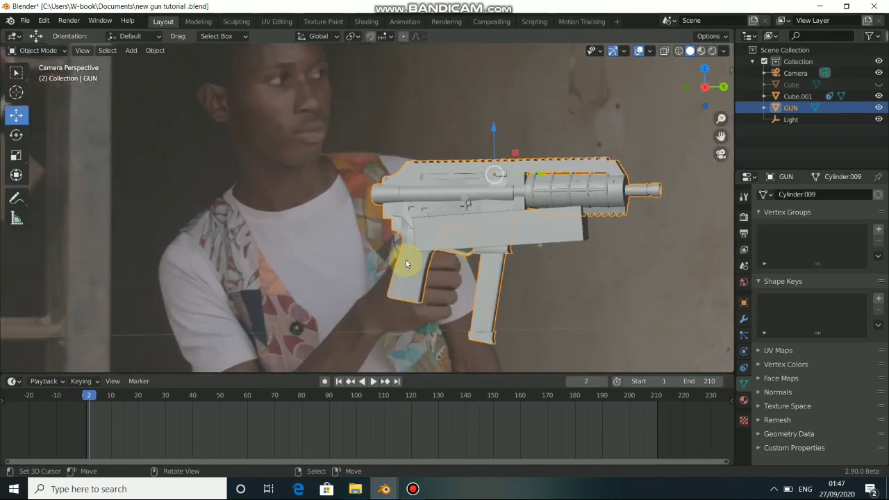
drag(545, 178, 561, 178)
drag(512, 133, 519, 151)
- Tilt the gun's barrel slightly upward in the camera view and adjust its Y and Z position so the grip sits at the hand
key(r)
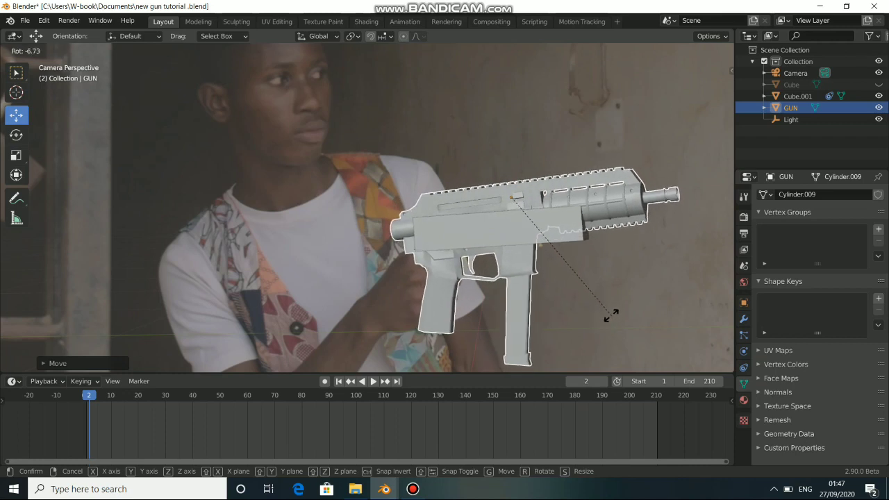
click(612, 316)
drag(508, 147, 555, 203)
key(g)
key(y)
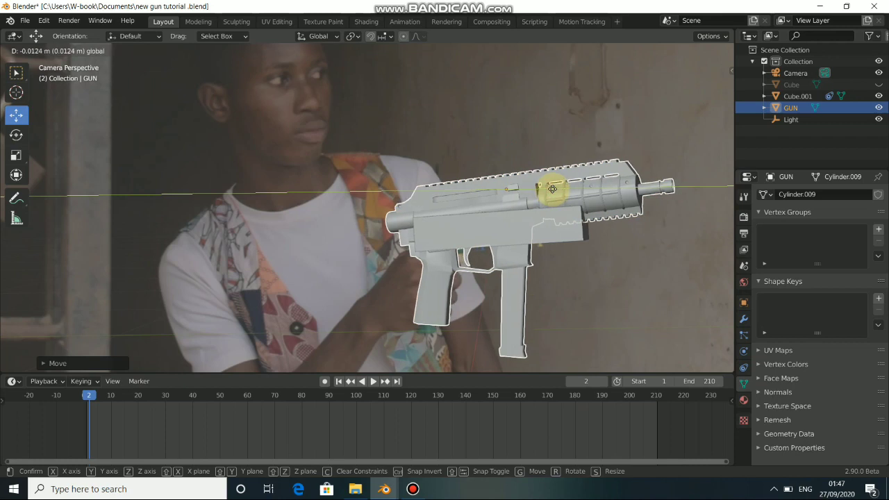
click(541, 189)
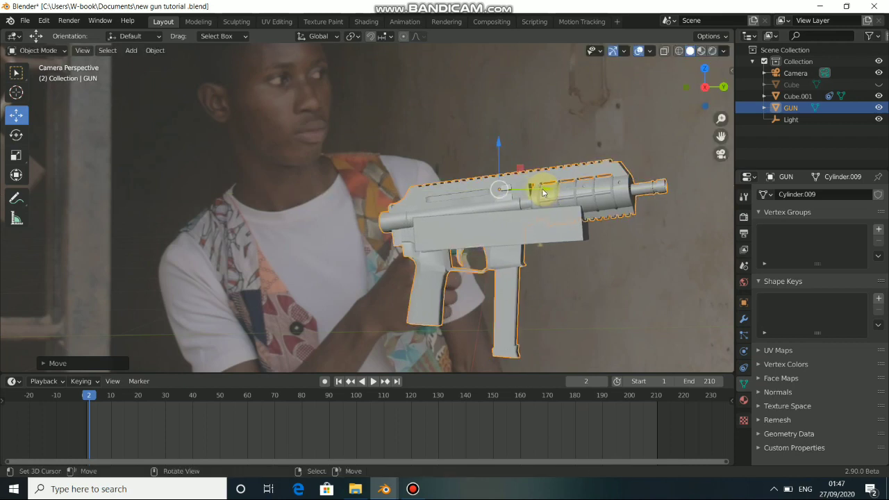
drag(499, 142, 500, 152)
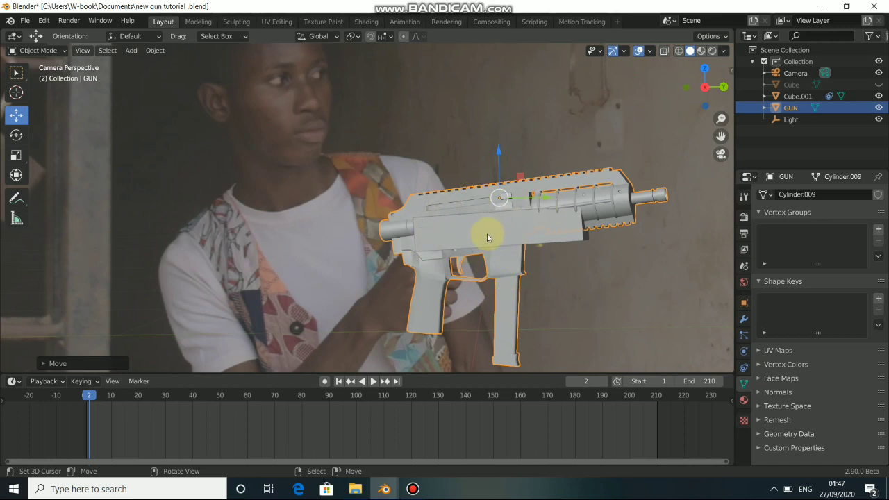
- Parent the GUN object to Cube.001 using the Object option
shift+click(463, 235)
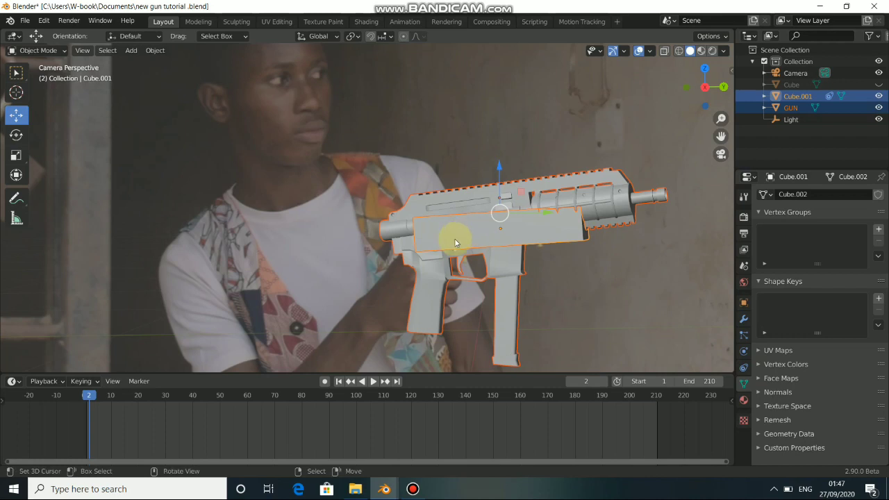
key(ctrl+p)
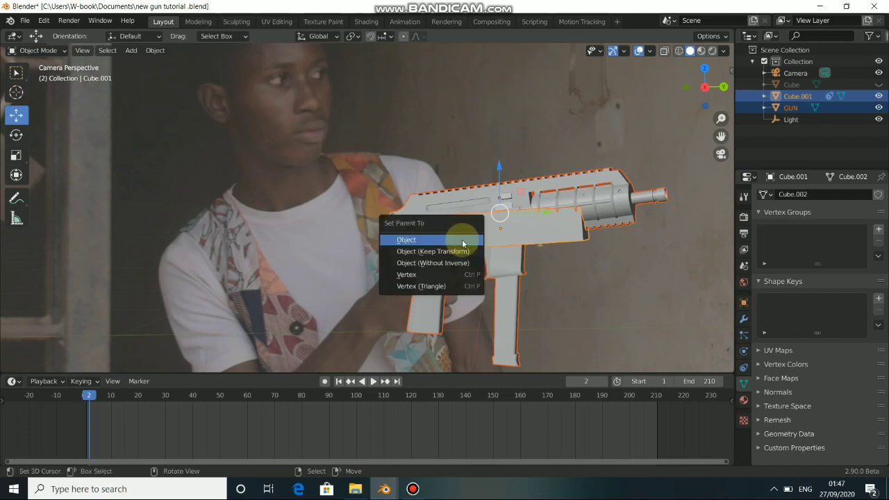
click(464, 239)
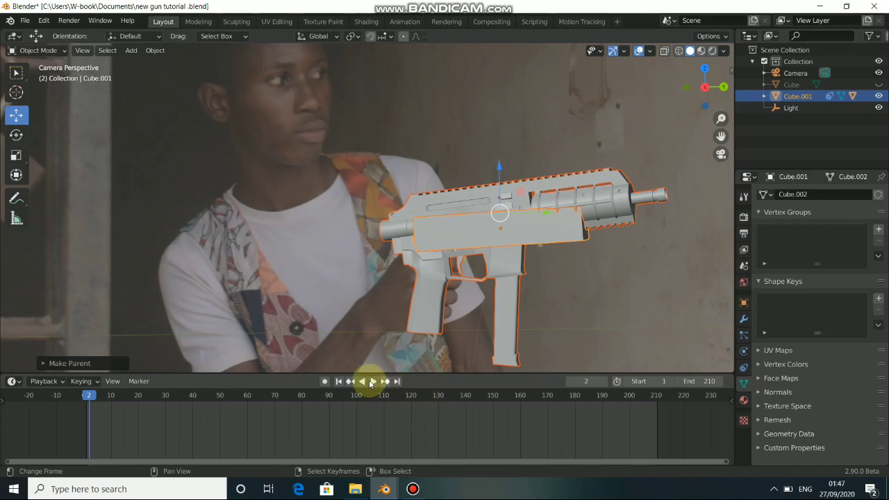
- Play the animation to check that the gun follows the tracked cube, and stop around frame 80
click(374, 381)
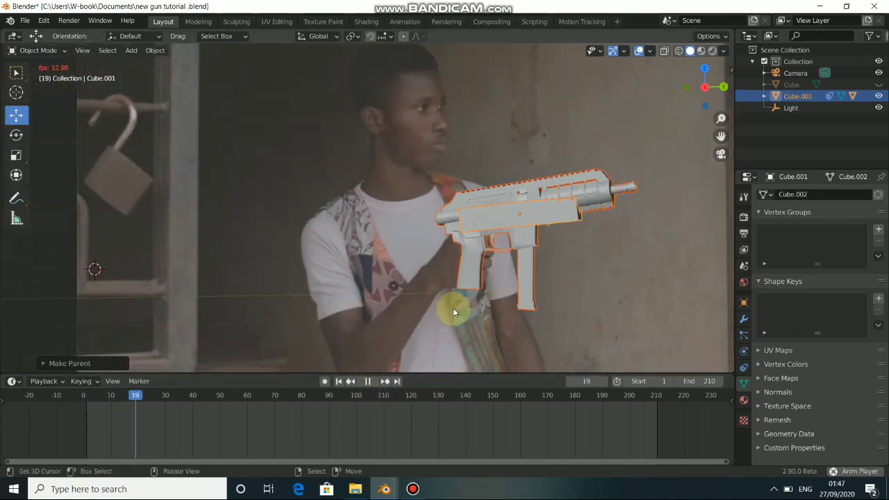
scroll(480, 241, down, 2)
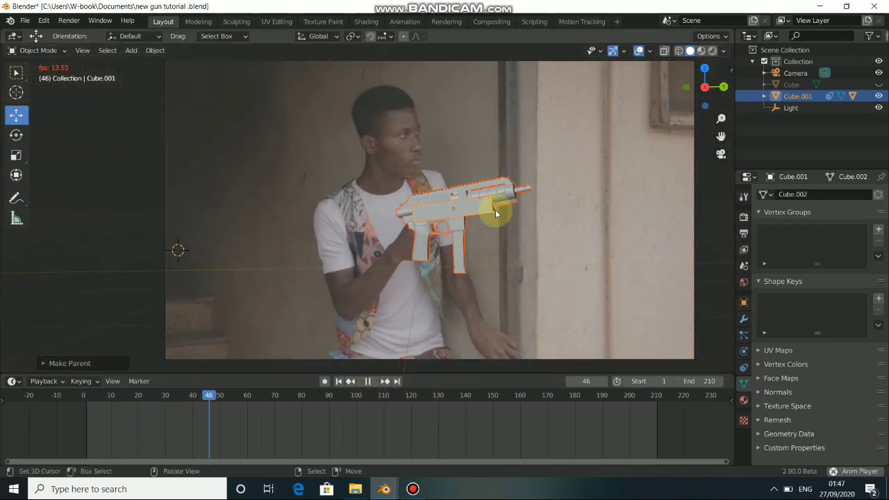
click(368, 381)
- Hide Cube.001 in the viewport and play the footage to check the gun's motion on its own
shift+click(358, 228)
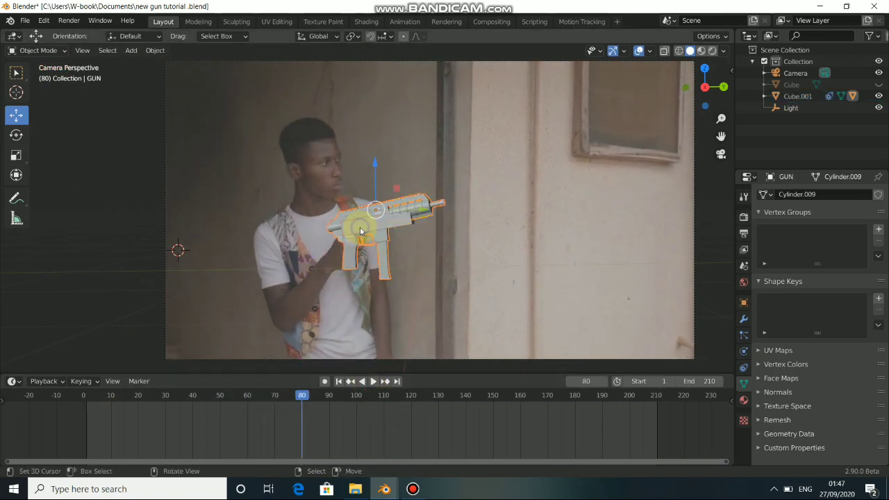
shift+click(374, 222)
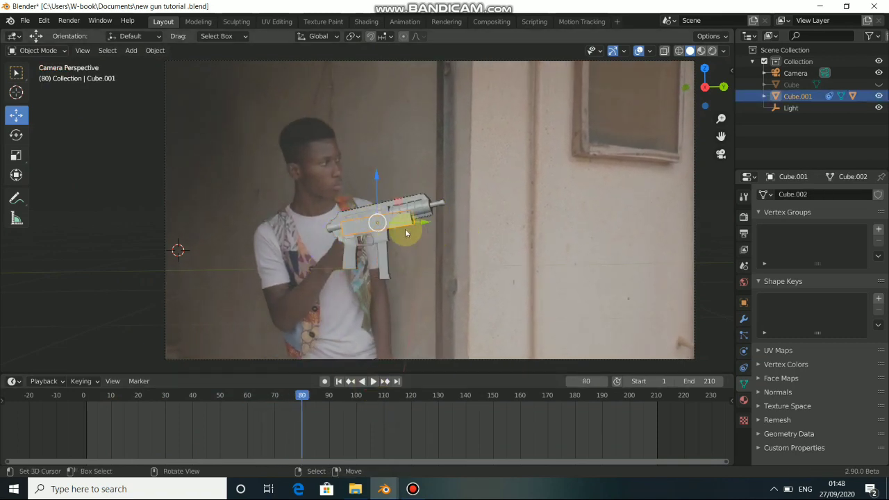
click(878, 96)
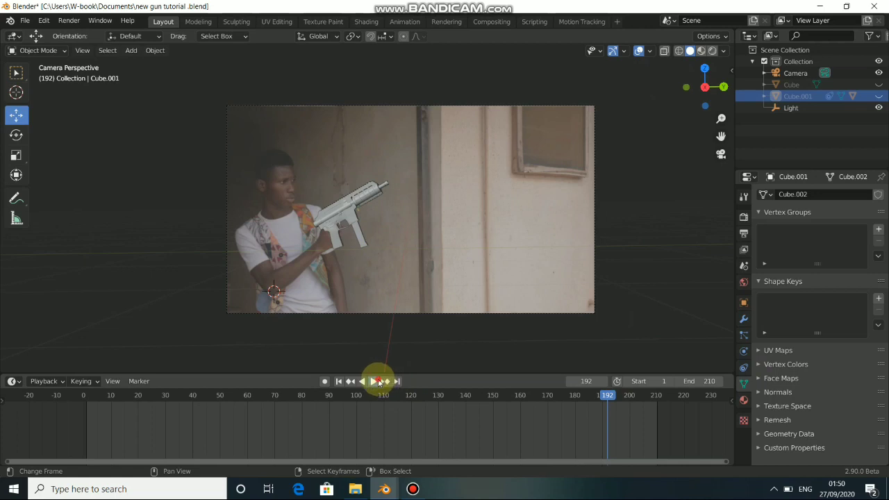
click(375, 381)
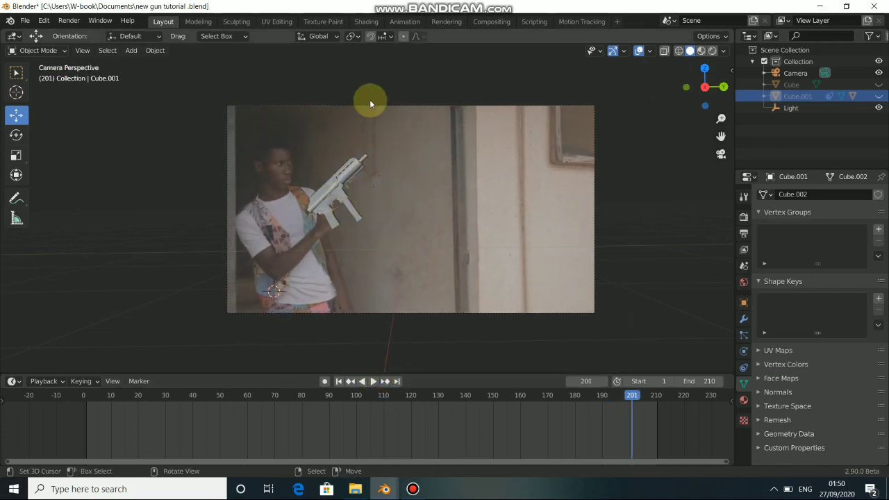
- Switch to the Shading workspace, display the World shader nodes and reposition the Background node to make room beside it
click(361, 21)
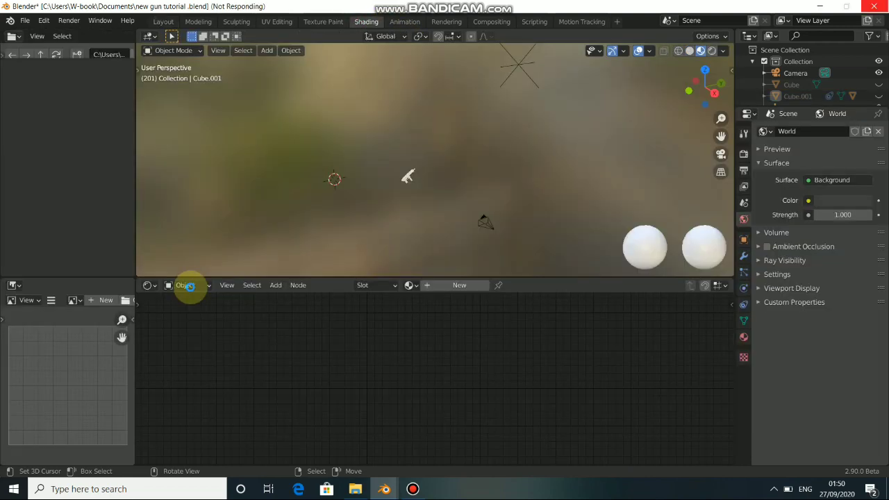
click(190, 286)
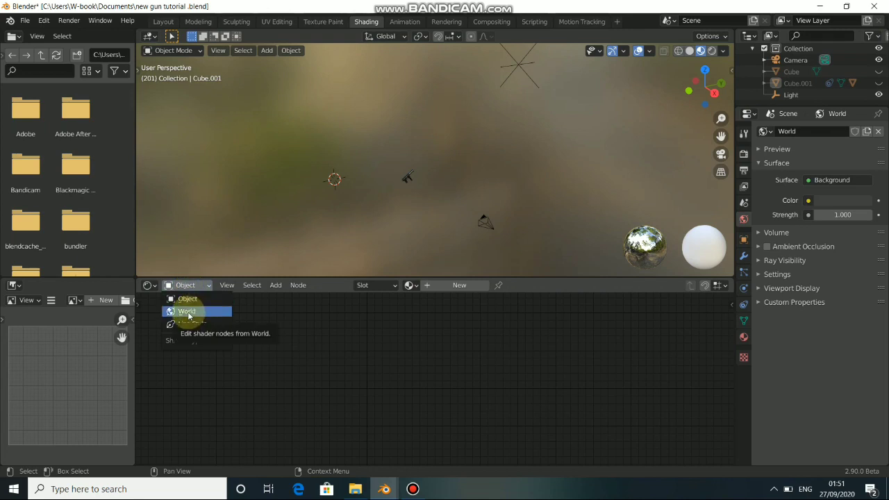
click(187, 313)
middle_drag(412, 322, 422, 345)
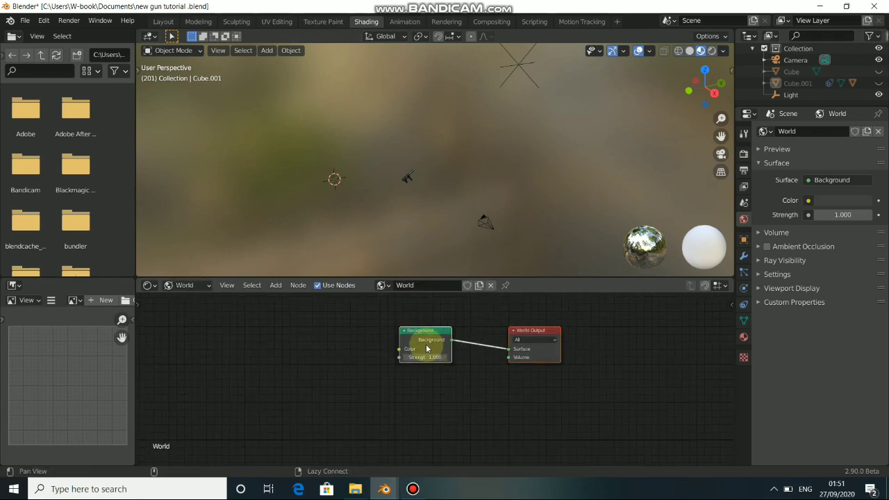
drag(423, 345, 448, 368)
middle_drag(350, 366, 398, 355)
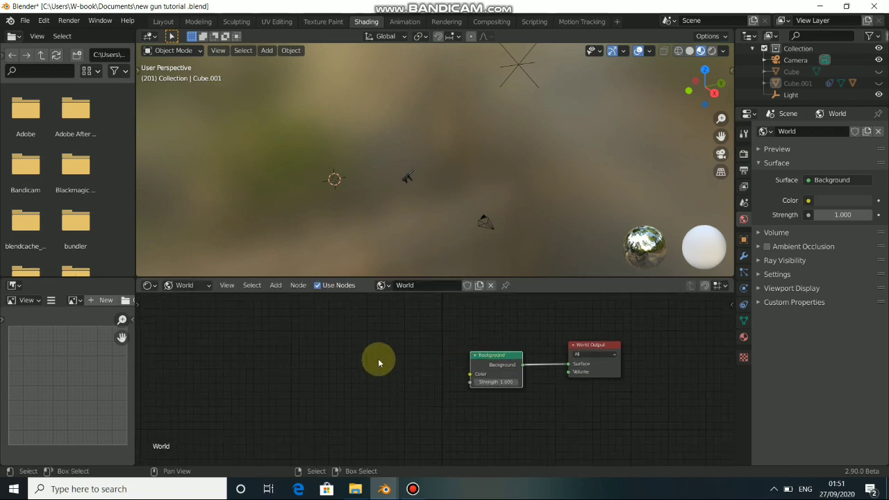
- Add an Environment Texture node and connect its Color output to the Background node's Color input
key(shift+a)
mouse_move(377, 359)
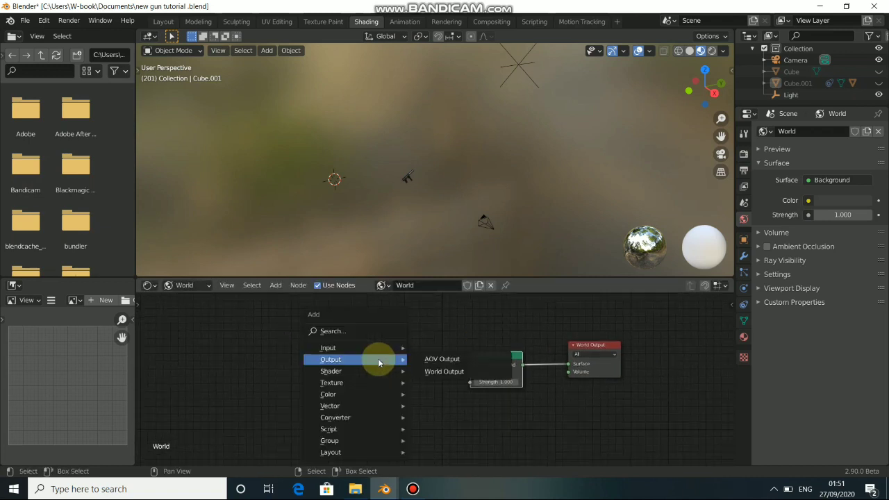
mouse_move(364, 383)
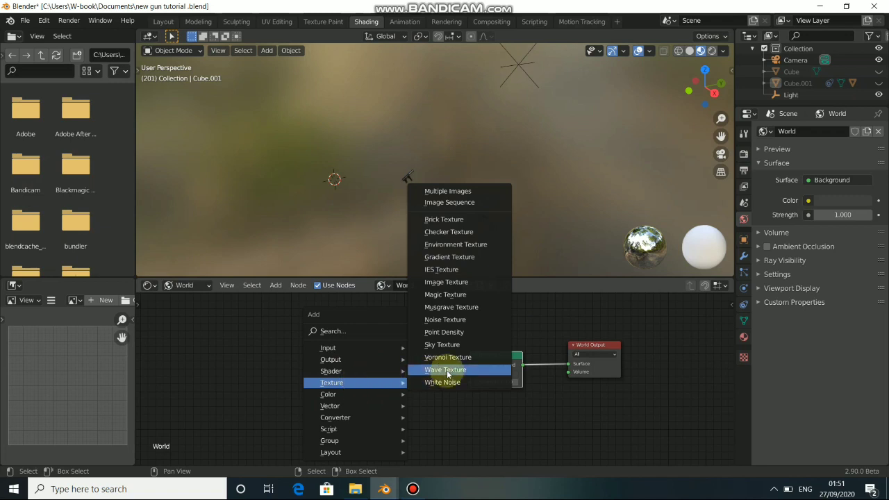
click(448, 244)
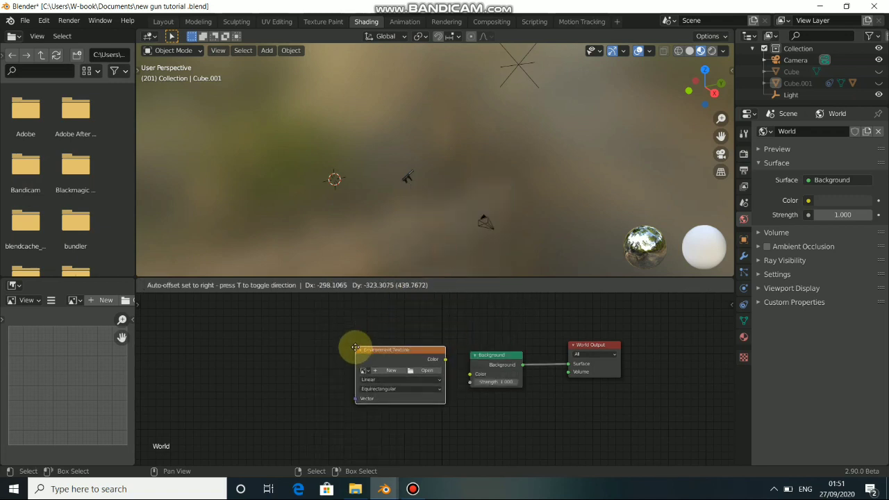
click(357, 349)
drag(448, 364, 512, 363)
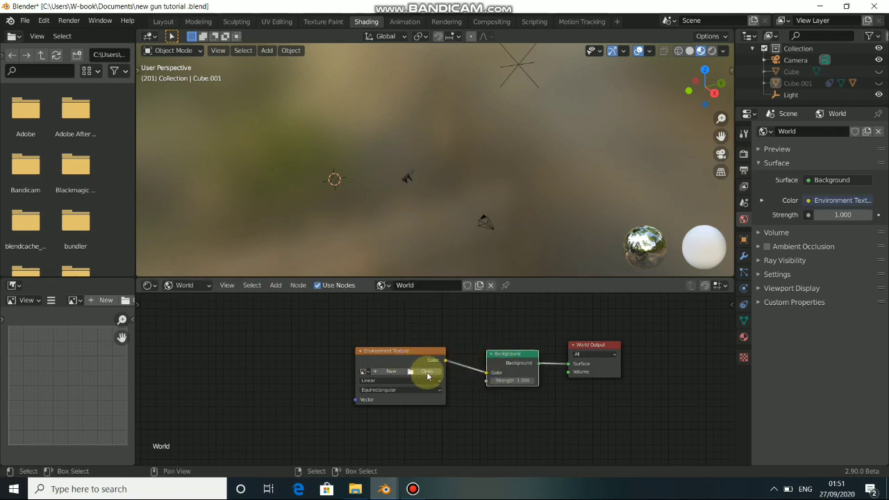
- Load PicsArt_09-07-01.11.13.jpg from the Pictures folder into the Environment Texture node and set the viewport to rendered shading
click(425, 373)
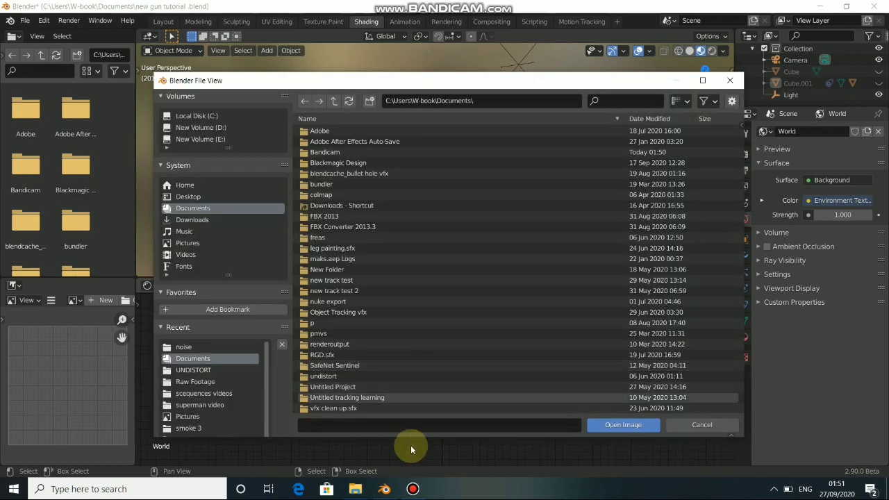
click(356, 490)
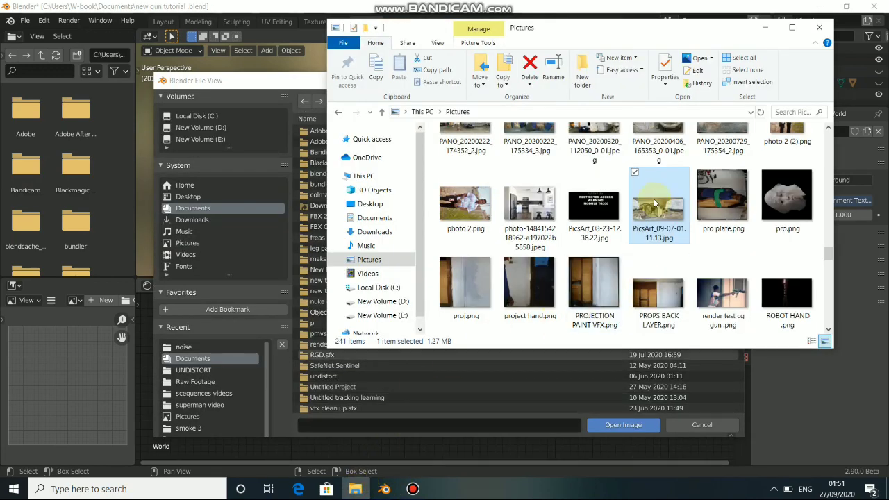
drag(654, 203, 540, 351)
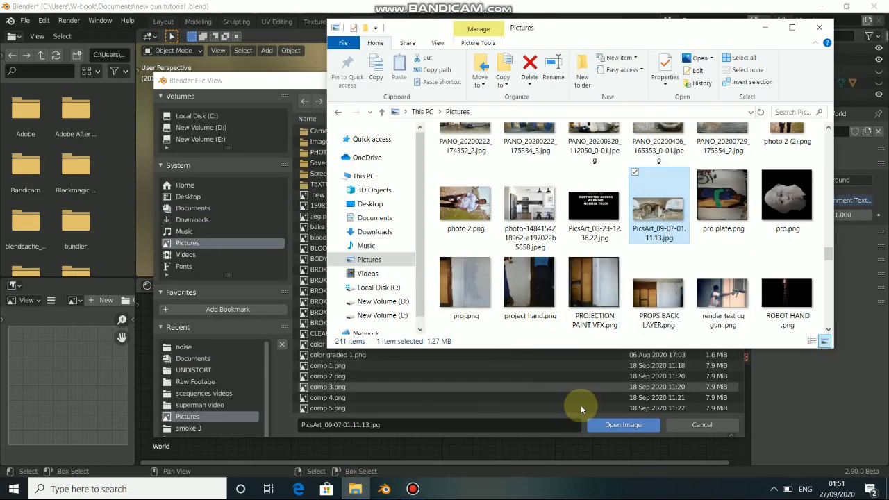
click(616, 426)
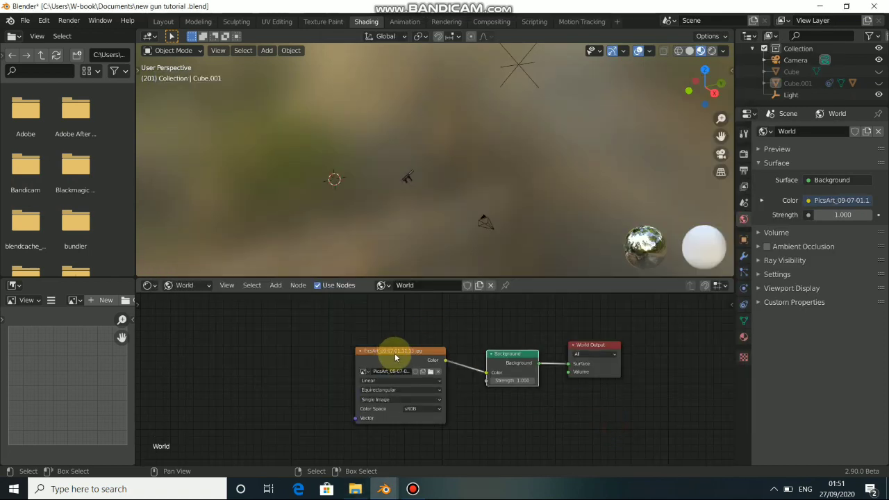
drag(394, 353, 395, 345)
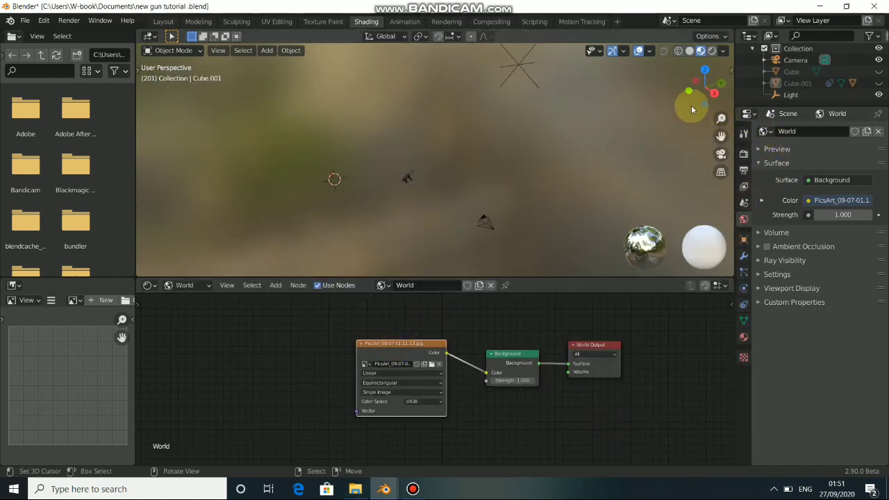
click(712, 52)
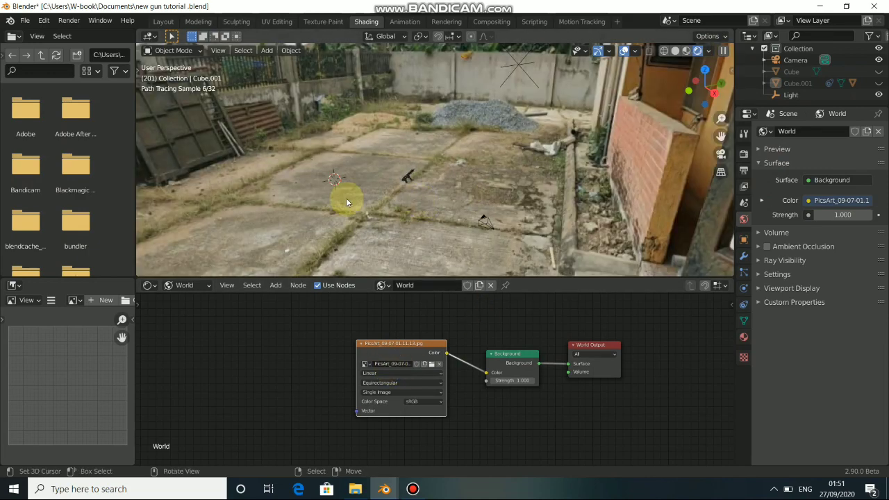
- Add linked Texture Coordinate and Mapping nodes to the Environment Texture node and space the nodes apart
middle_drag(346, 198, 512, 268)
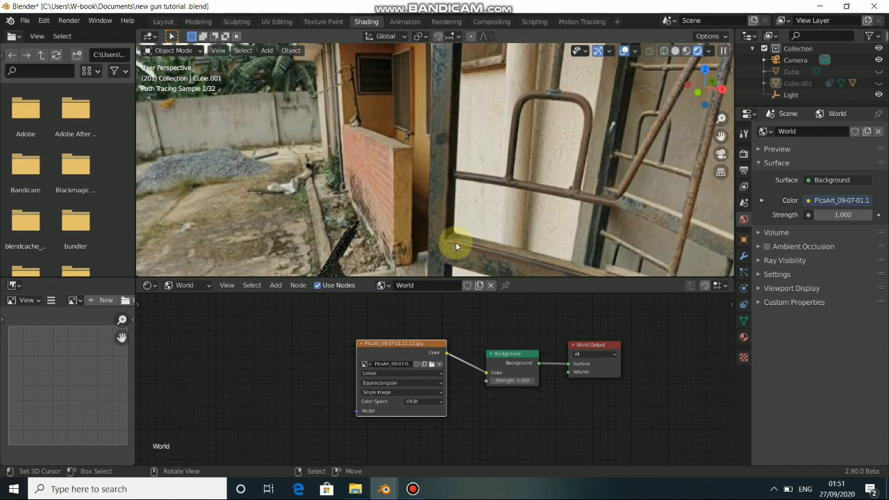
middle_drag(455, 246, 529, 208)
middle_drag(409, 337, 518, 341)
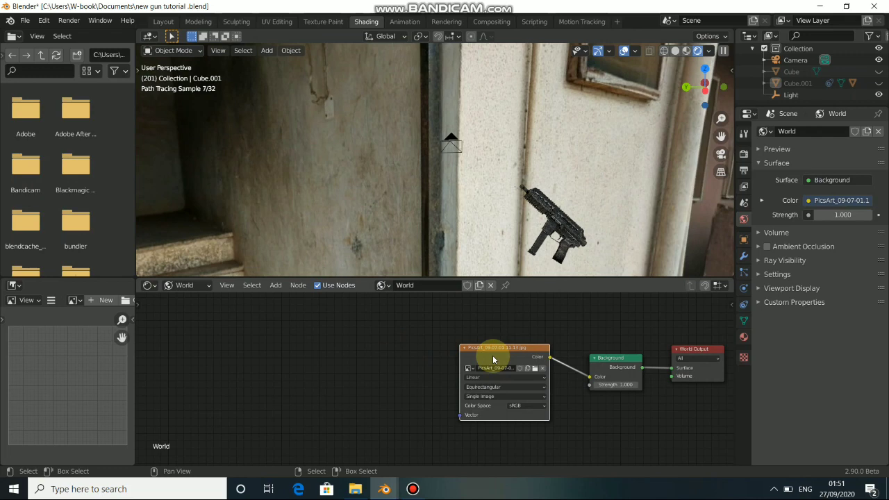
key(ctrl+t)
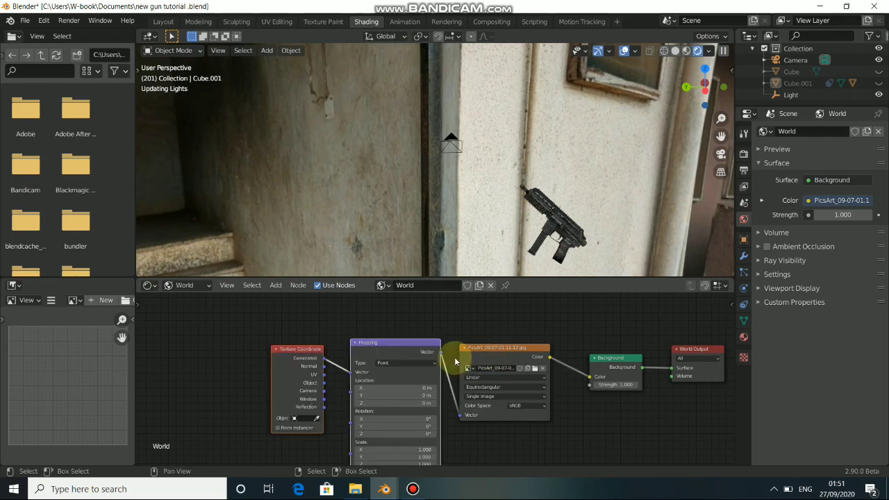
middle_drag(393, 347, 352, 340)
drag(352, 341, 320, 356)
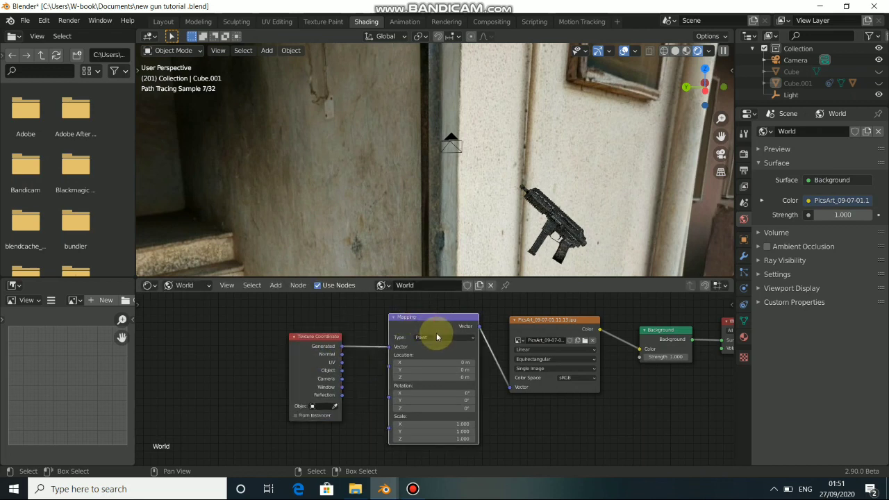
- Set the Mapping node's type to Vector and its Y rotation to 5.6°
click(436, 336)
click(429, 354)
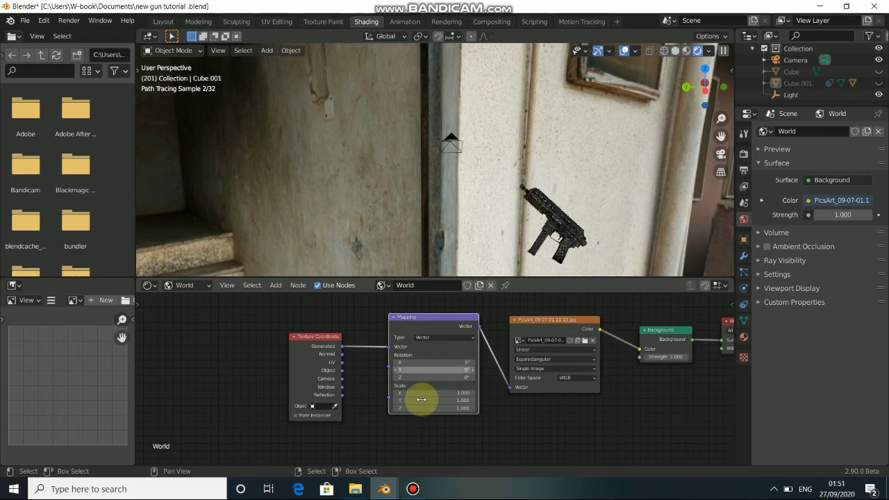
drag(425, 370, 430, 366)
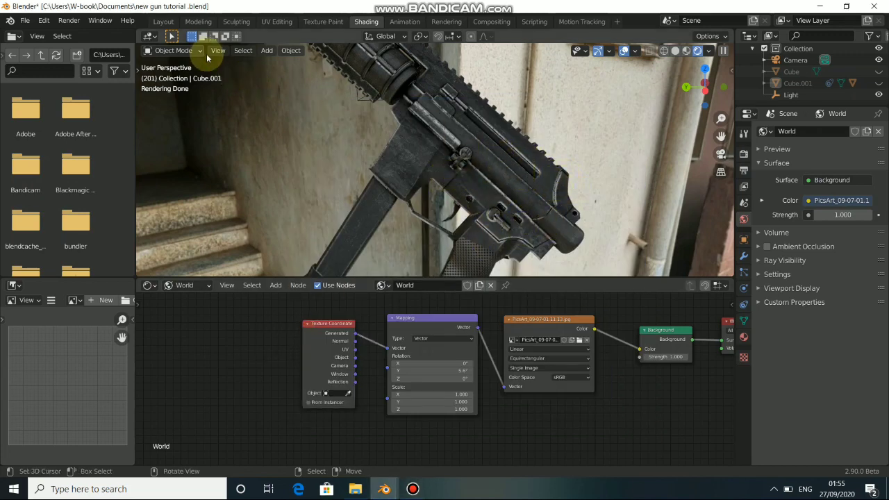
- Switch to the Layout workspace and add a mesh plane to the scene
click(165, 22)
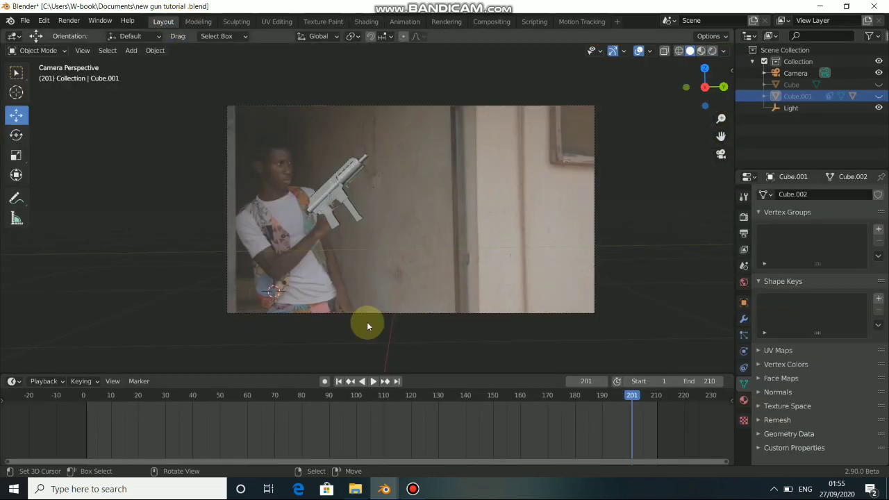
click(412, 489)
click(414, 489)
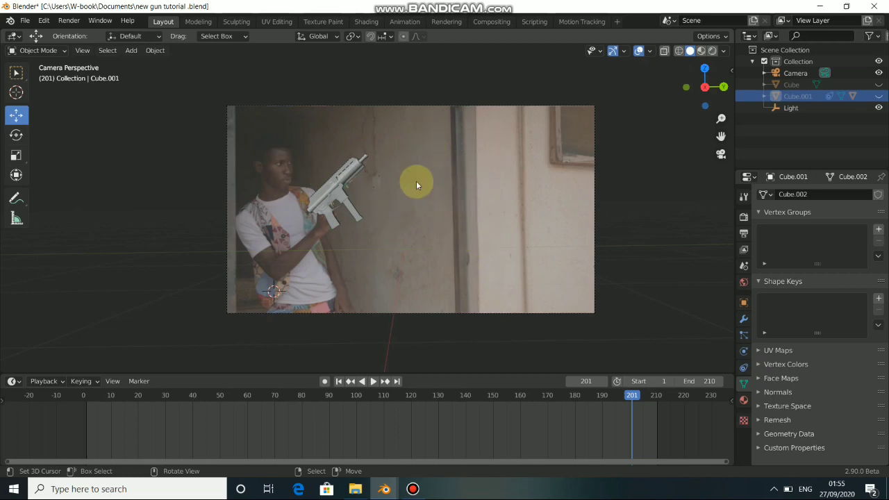
key(shift+a)
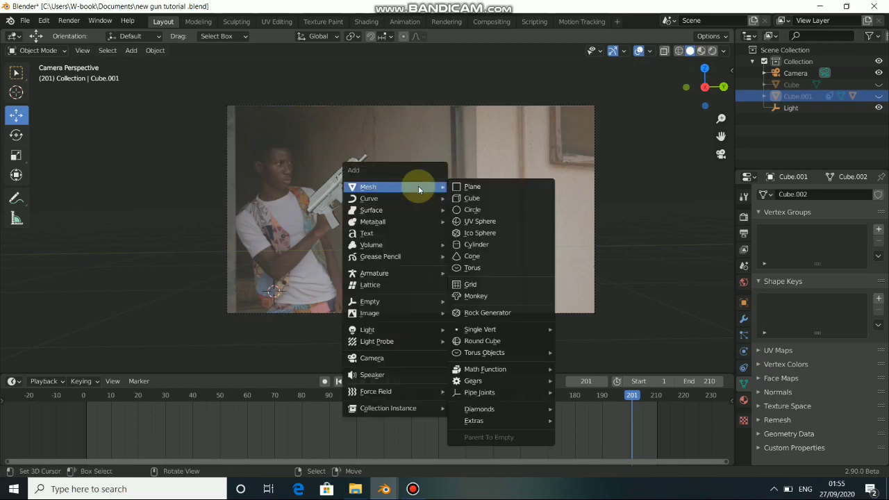
click(468, 187)
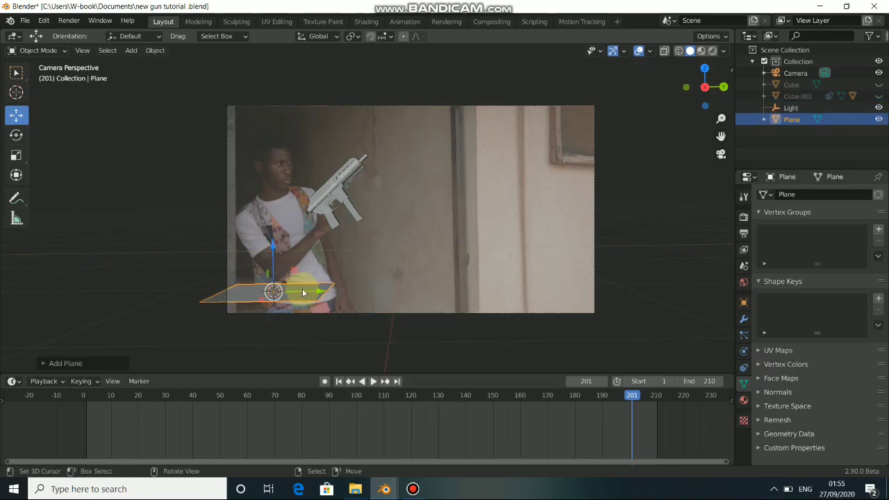
- Shift the plane along the Y axis, then move it freely toward the gun
drag(302, 292, 423, 284)
middle_drag(422, 284, 121, 266)
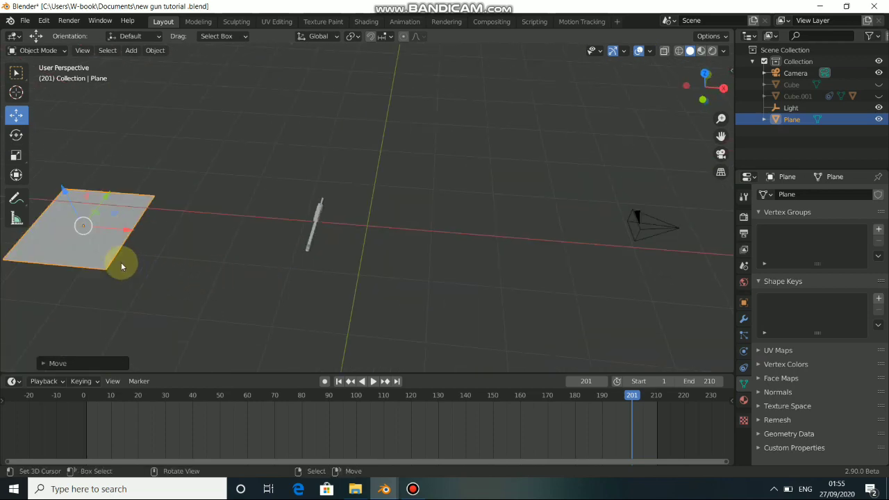
key(g)
click(342, 252)
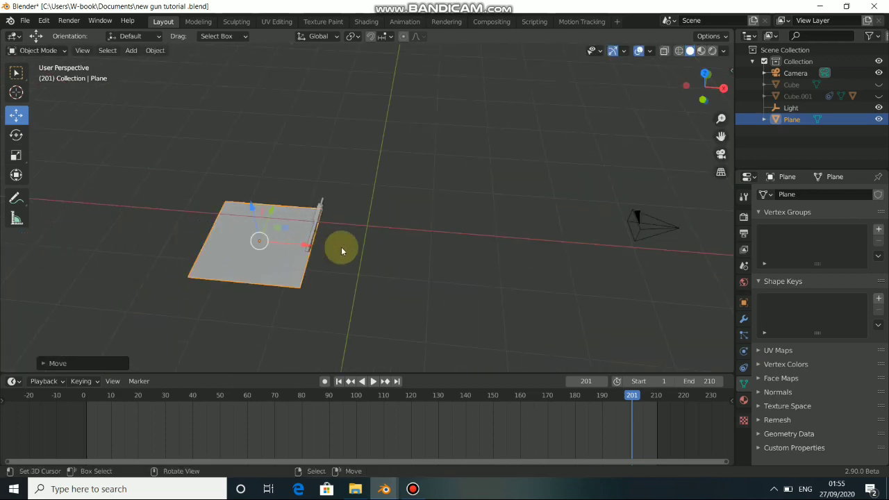
- Rotate the plane 90° about the global Y axis and raise it into the middle of the camera frame
key(KP_0)
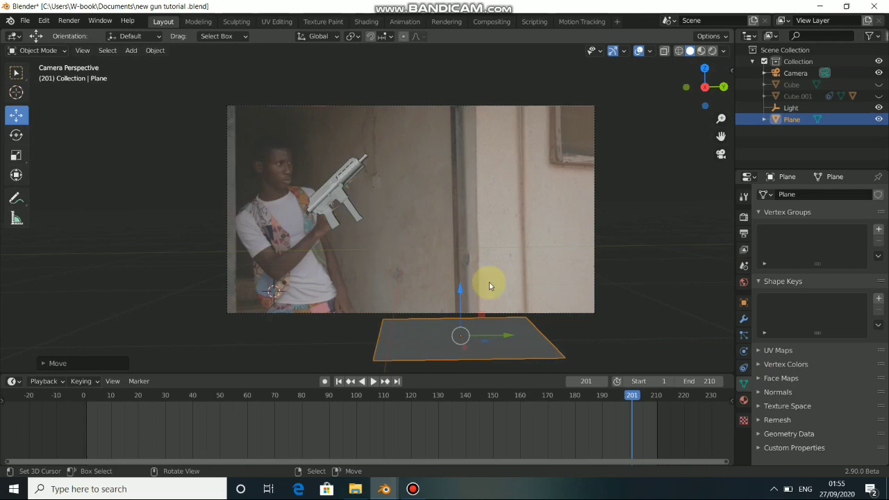
key(r)
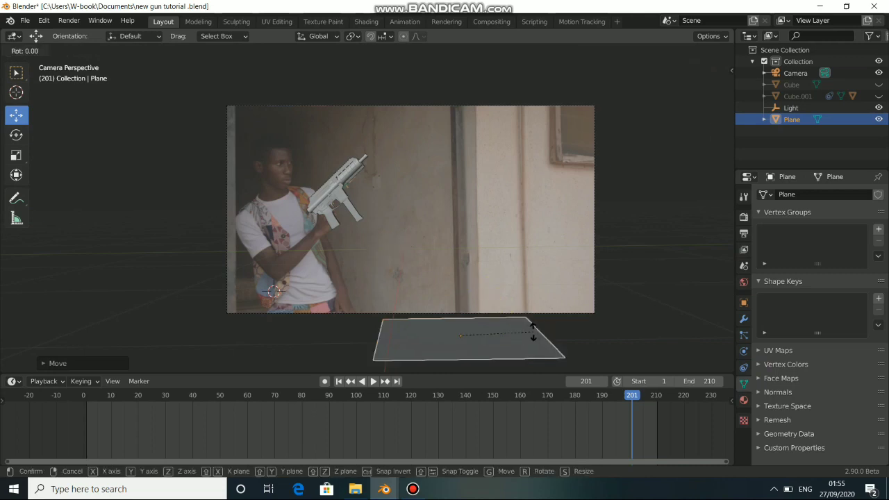
text(y90)
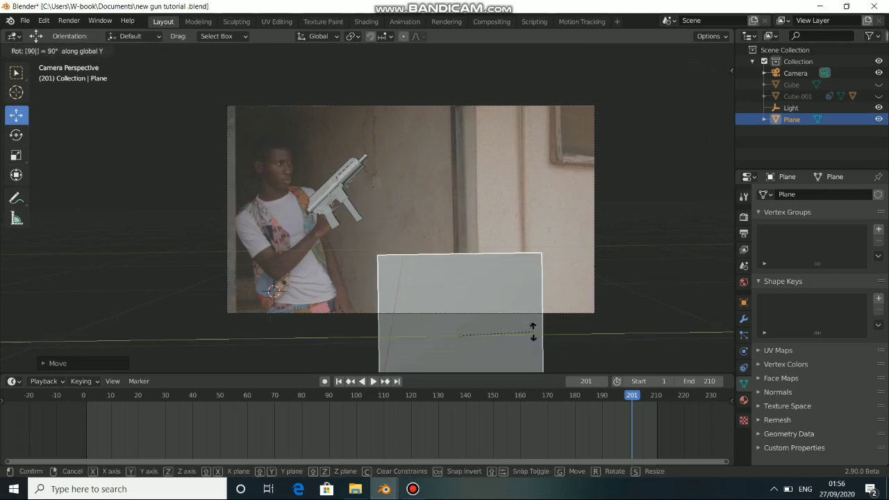
click(532, 331)
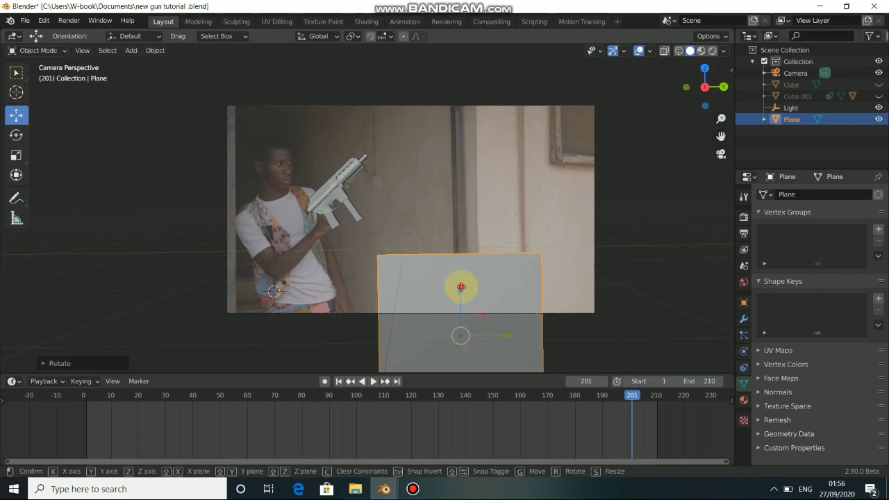
key(g)
click(455, 211)
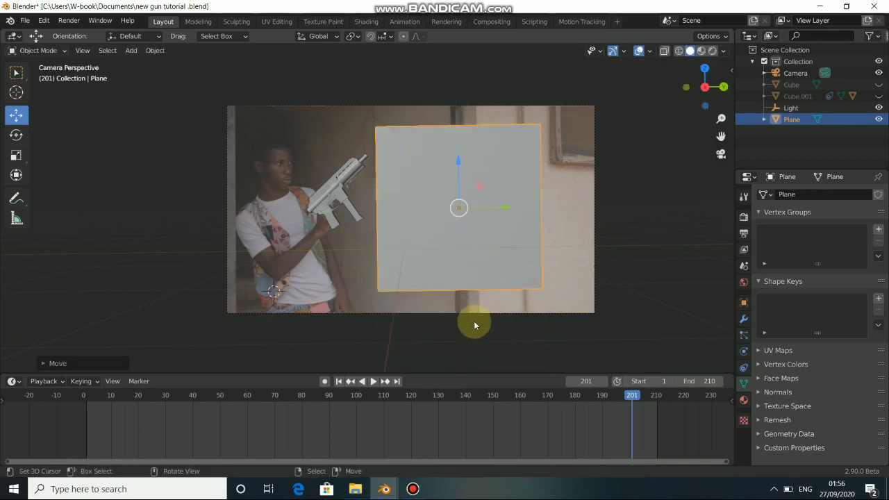
- Turn the plane about the global Z axis and shift it along Y so its right edge meets the door frame in the footage
key(r)
key(z)
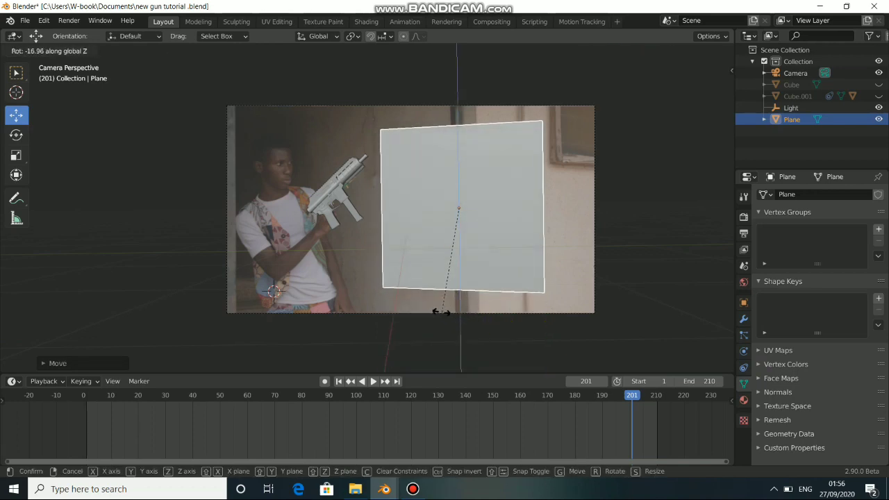
click(414, 297)
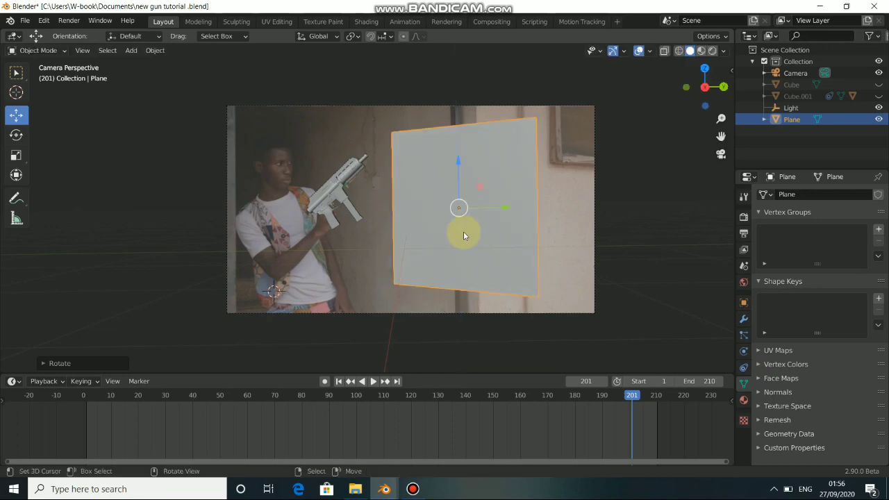
middle_drag(434, 281, 413, 270)
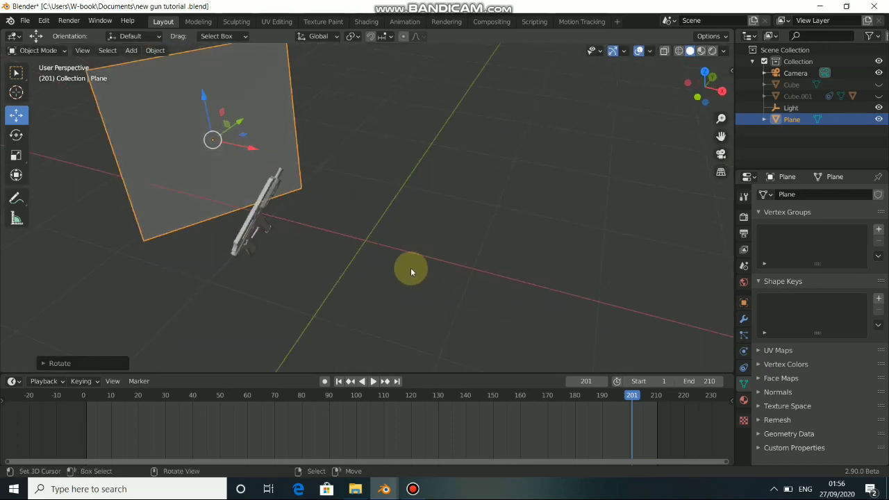
key(KP_0)
drag(506, 206, 450, 194)
- Move the plane's upper edge up and its lower edge down along Z, extending both beyond the camera frame
key(Tab)
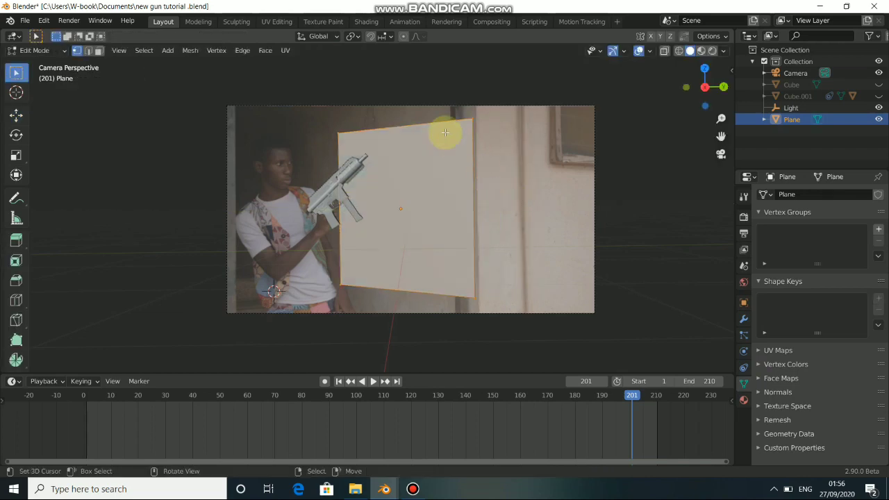
click(87, 50)
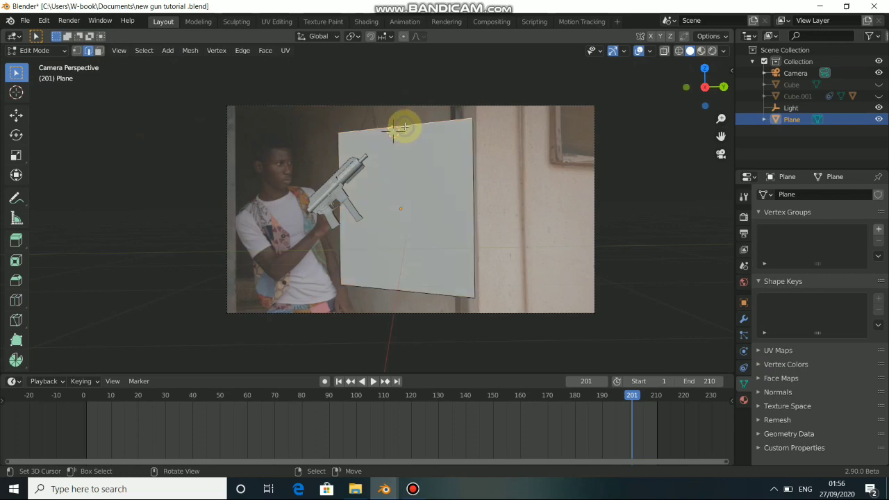
click(16, 114)
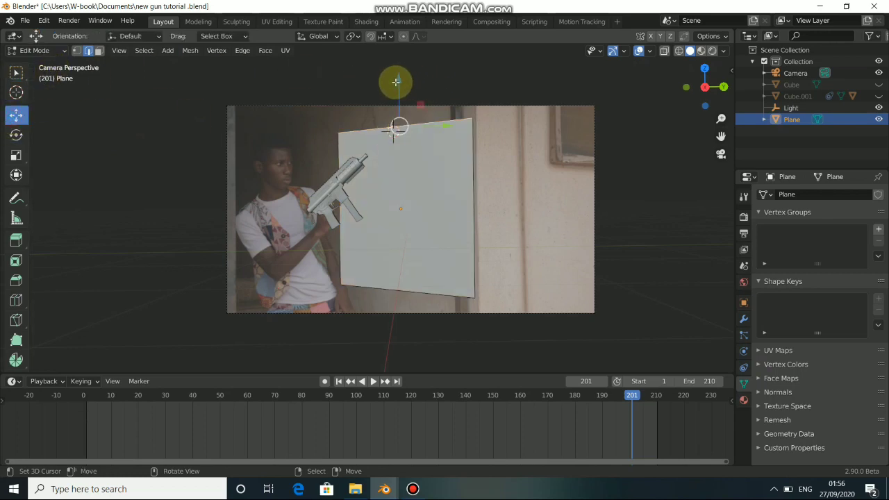
drag(396, 82, 407, 39)
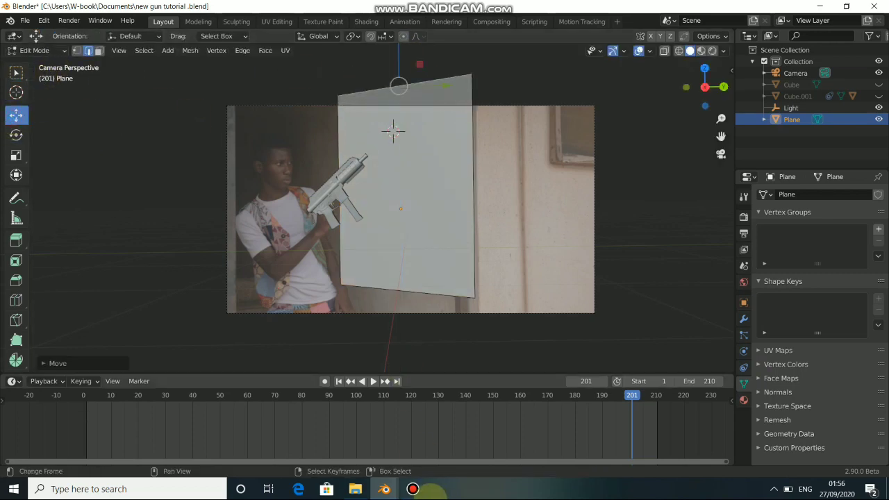
click(447, 299)
drag(402, 240, 408, 320)
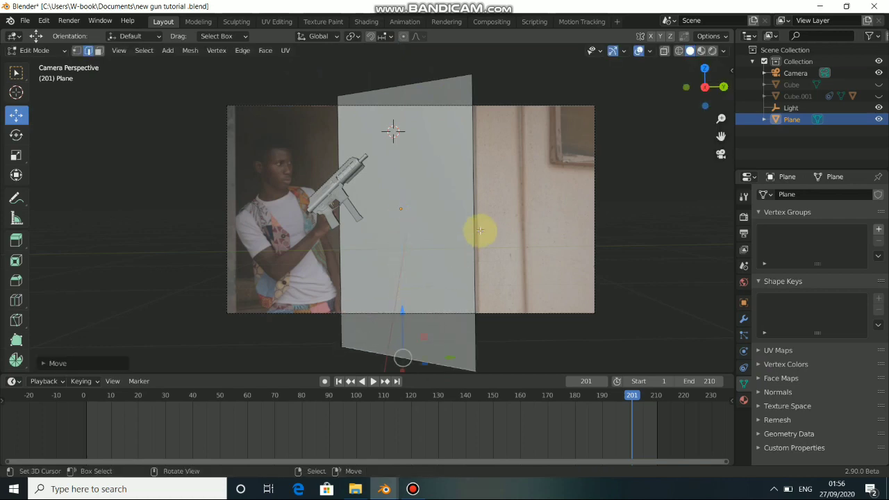
- Extrude the plane's vertical edge at the door frame sideways into a second wall face and adjust the new edge's position
key(e)
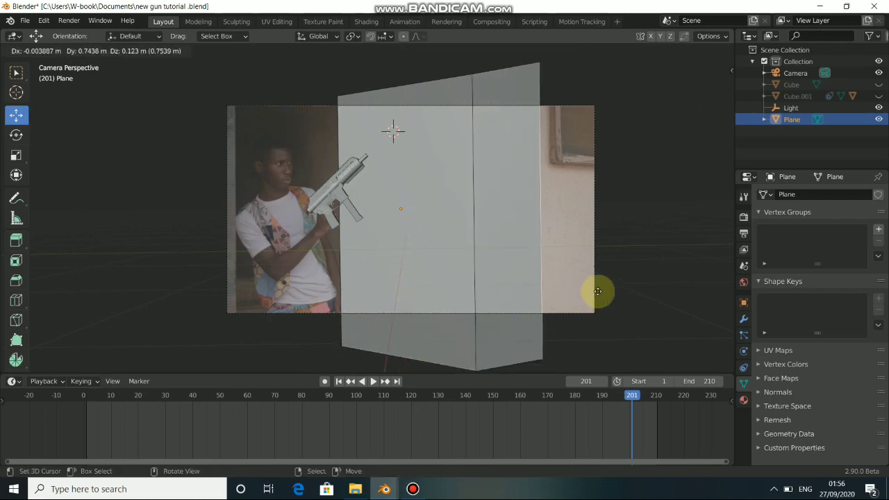
click(655, 294)
middle_drag(655, 293, 427, 272)
scroll(460, 317, down, 5)
drag(437, 257, 478, 270)
middle_drag(477, 270, 318, 190)
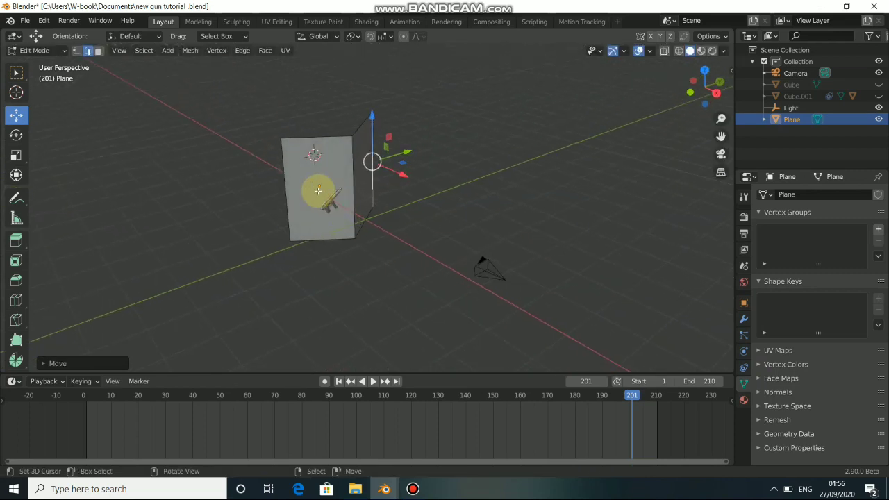
- Pull the plane's opposite vertical edge past the left side of the camera frame and move it farther back from the camera
click(288, 186)
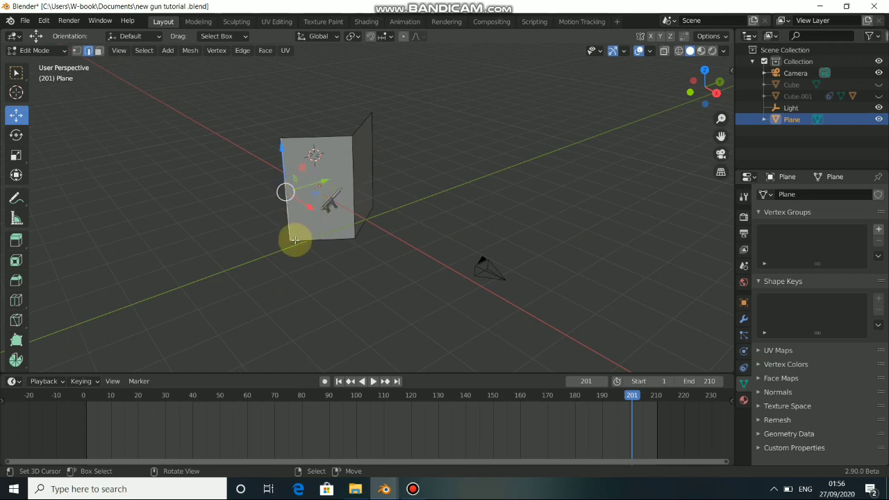
key(KP_0)
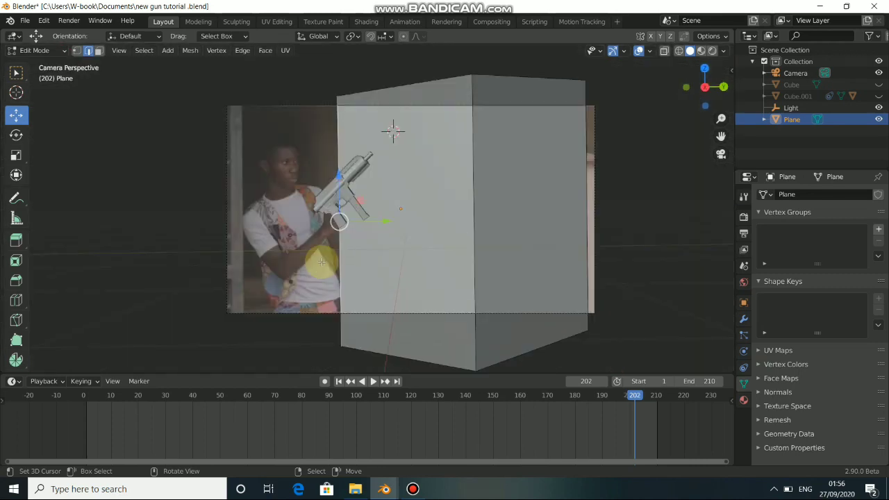
key(g)
click(194, 214)
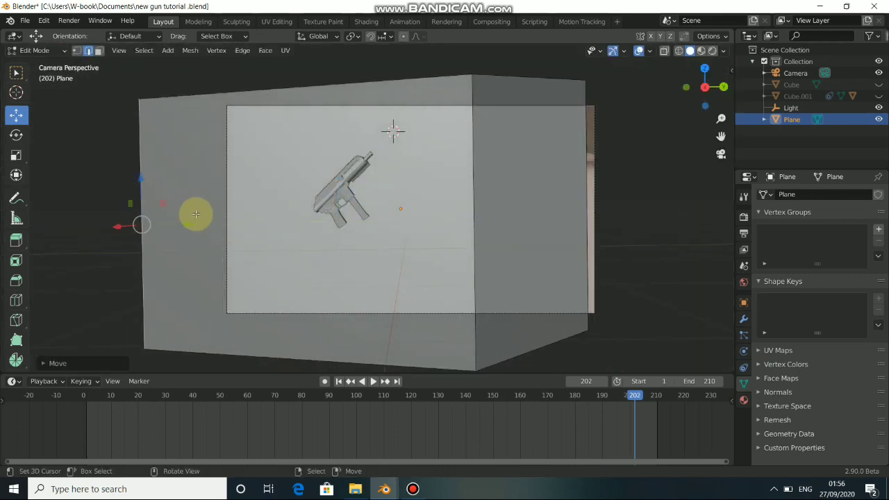
key(KP_0)
middle_drag(202, 242, 250, 268)
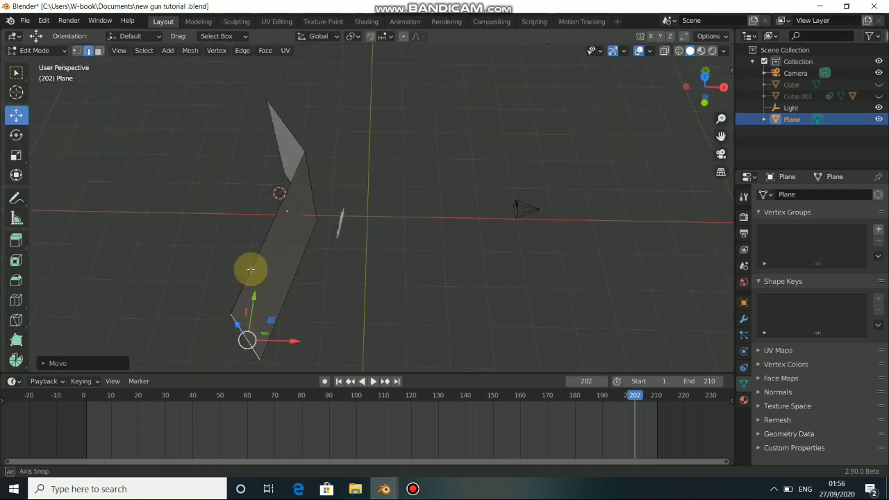
key(g)
click(256, 332)
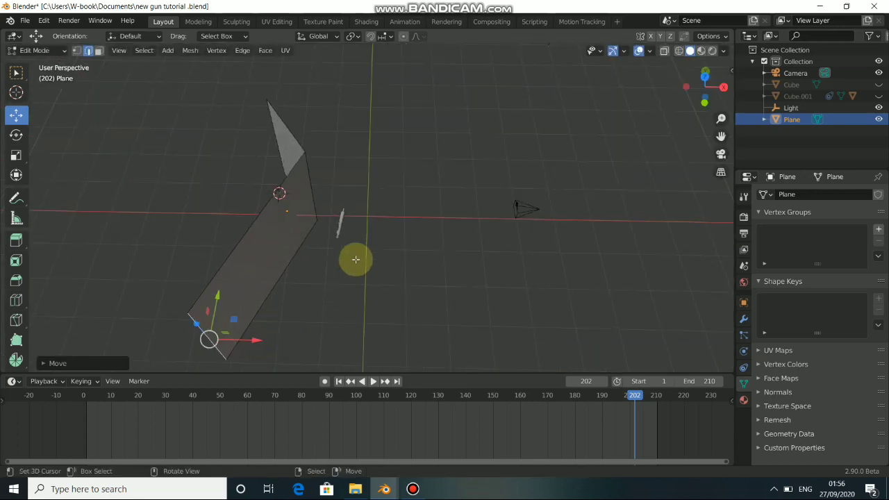
middle_drag(353, 257, 285, 221)
key(KP_0)
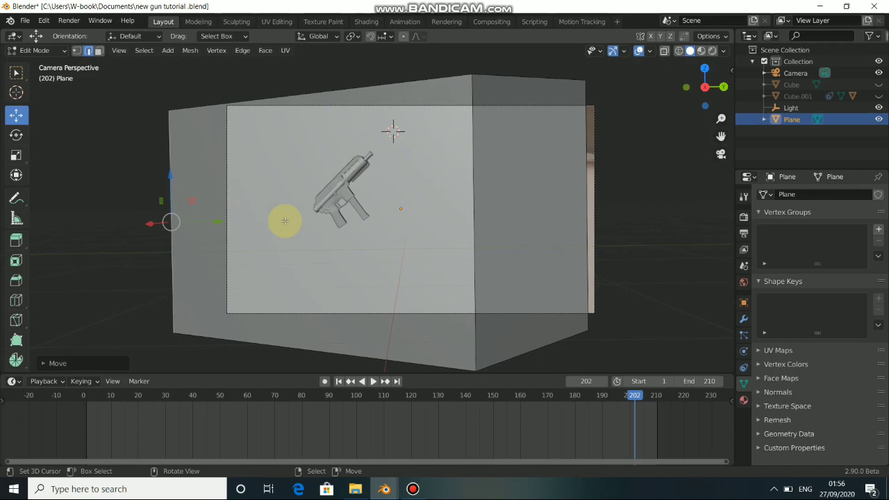
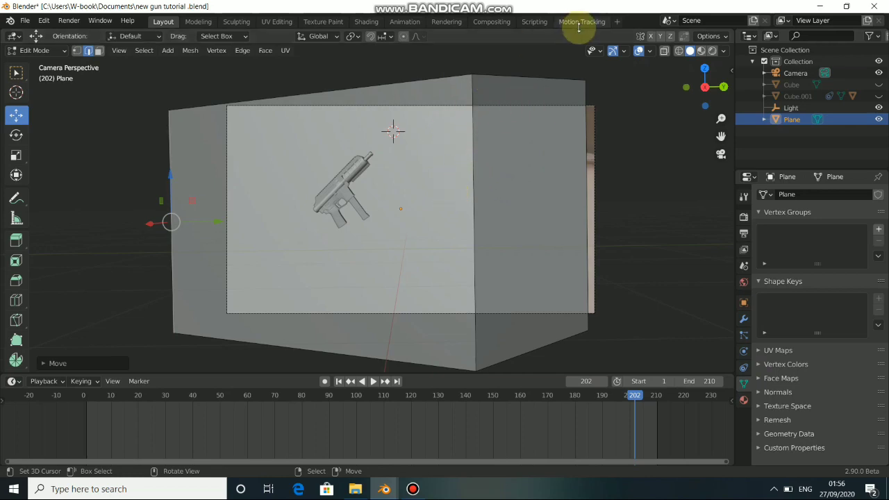
- Add a tracking marker on the dark spot of the door frame at frame 202 of the footage and resize it
click(581, 22)
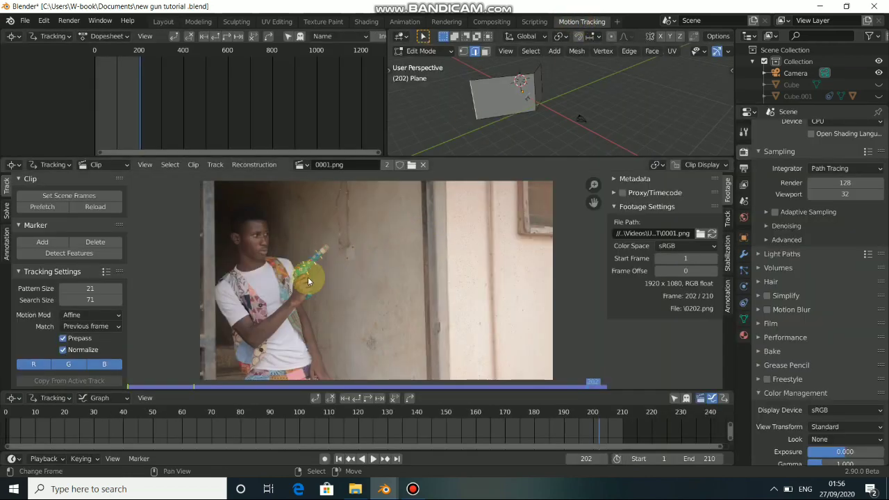
scroll(416, 313, down, 1)
scroll(457, 329, up, 5)
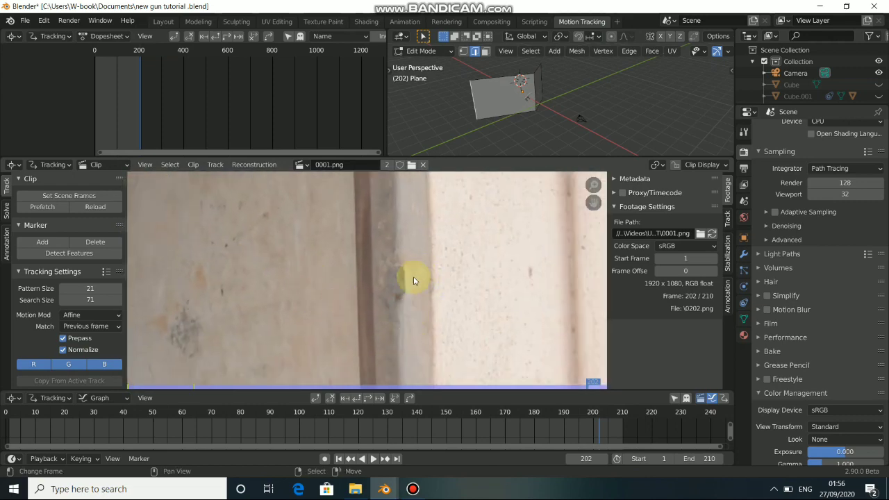
middle_drag(413, 280, 414, 296)
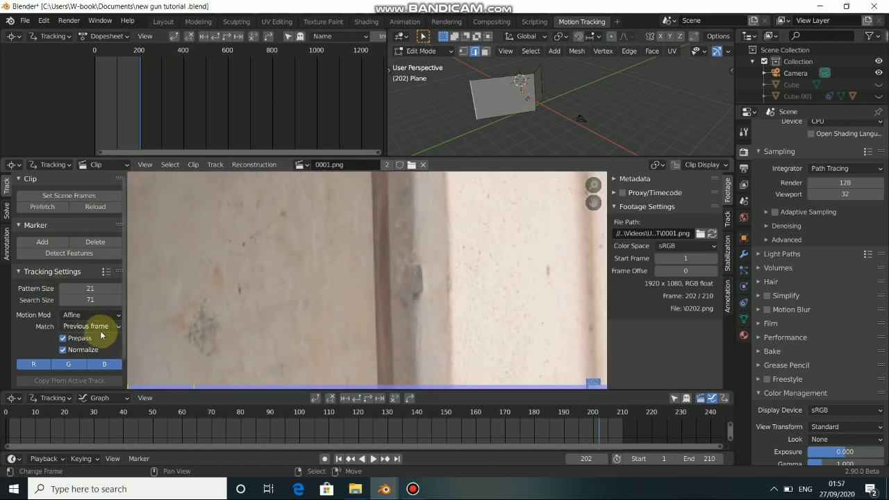
click(699, 166)
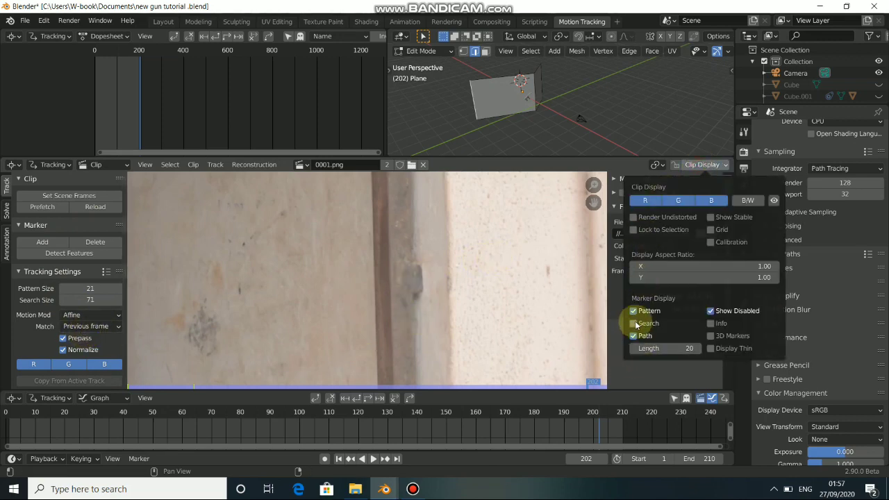
middle_drag(433, 297, 422, 293)
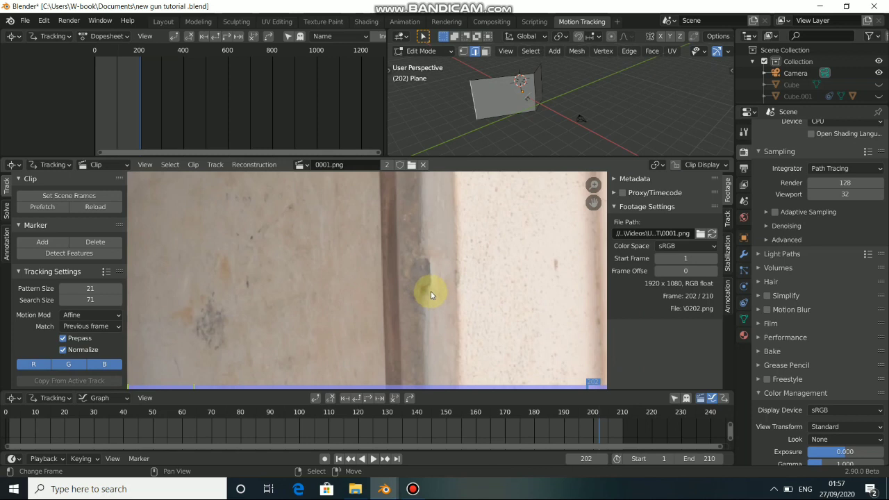
ctrl+click(426, 292)
scroll(445, 310, down, 1)
key(s)
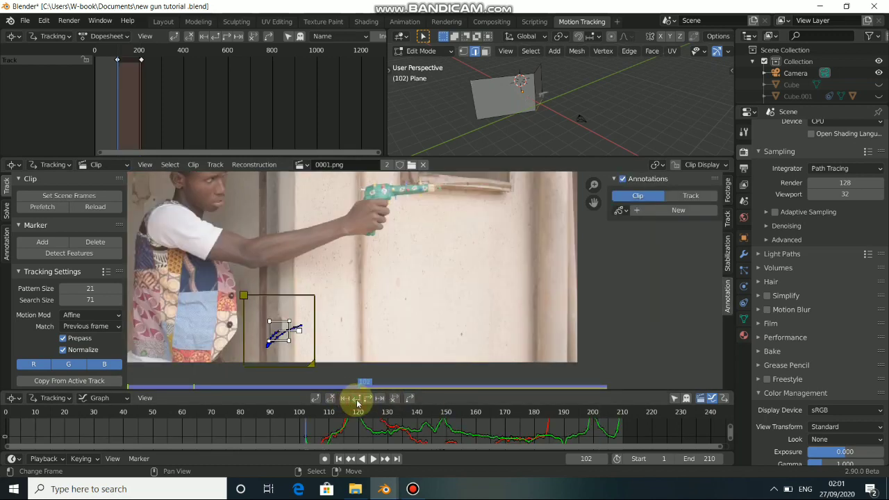
- Scrub through the footage to check the door-frame track, and link an empty to that track
click(357, 400)
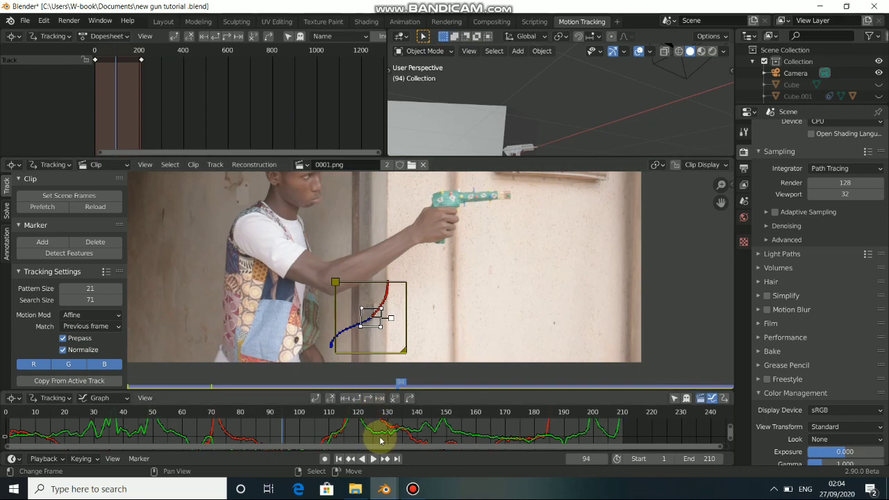
mouse_move(380, 440)
mouse_down()
mouse_move(284, 422)
mouse_move(486, 421)
mouse_move(90, 452)
mouse_move(264, 427)
mouse_move(189, 404)
mouse_up()
click(388, 297)
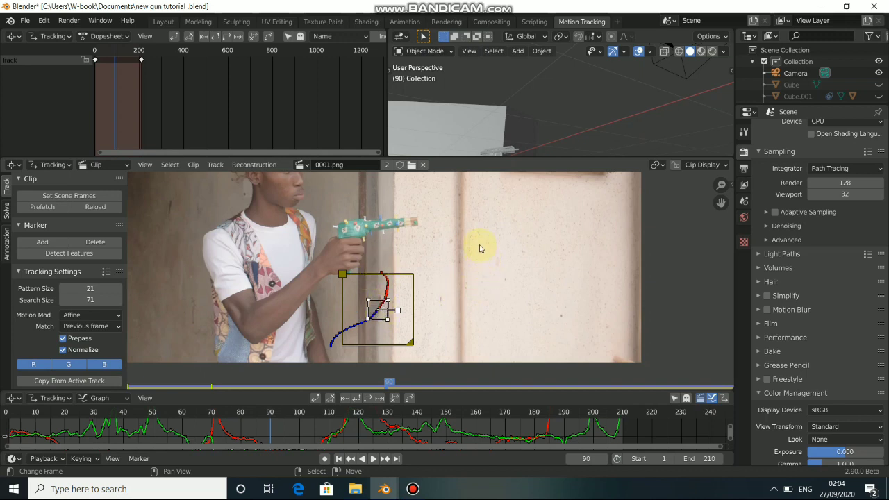
click(254, 165)
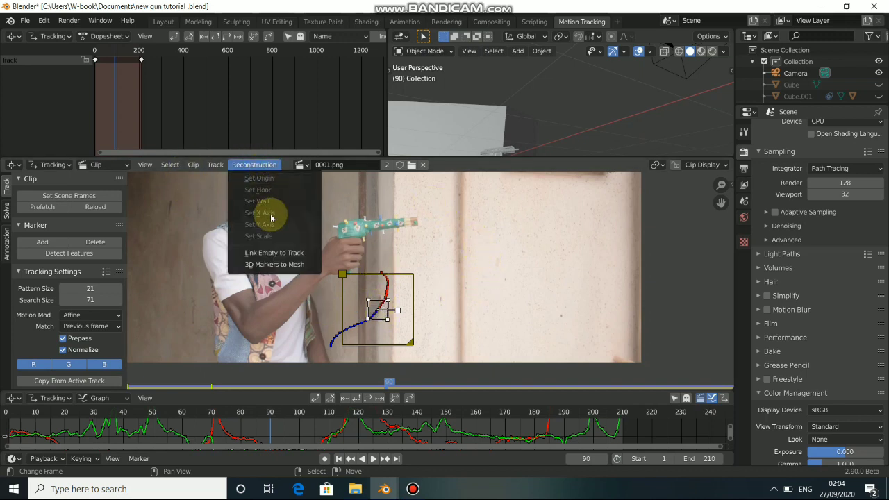
click(292, 254)
middle_drag(576, 109, 619, 149)
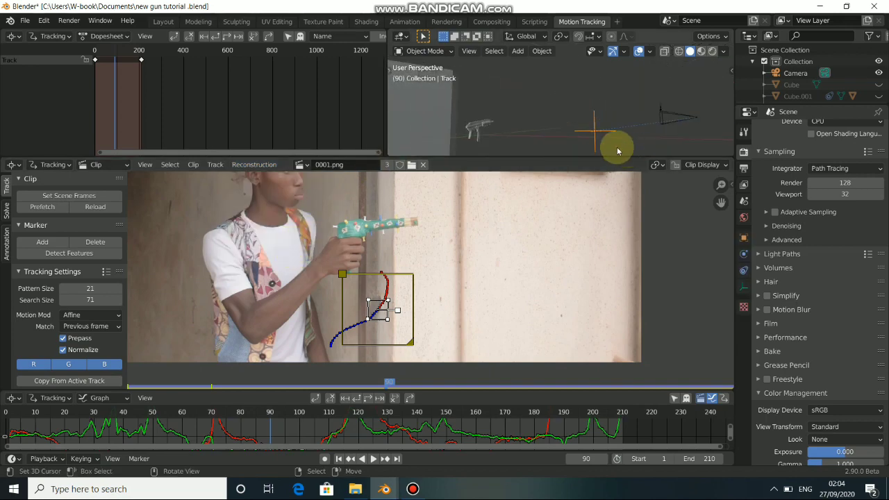
- Parent the wall plane to the Track empty in the Layout workspace using the Object option
click(163, 21)
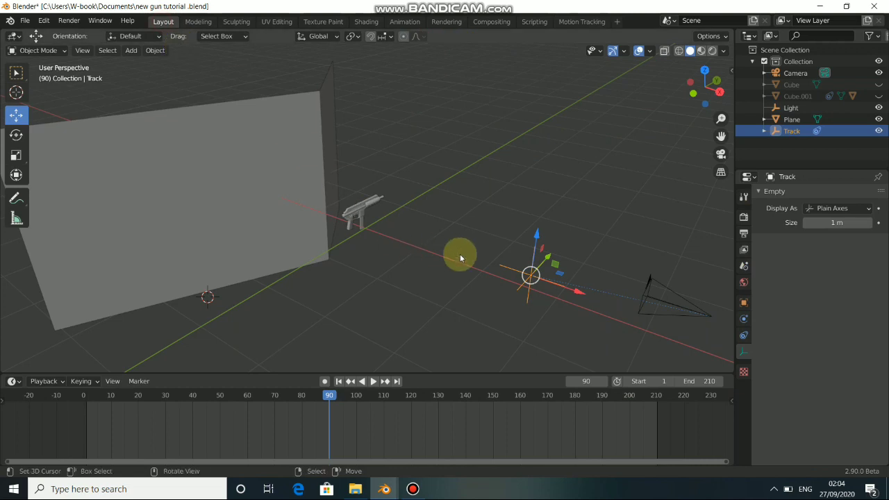
click(246, 176)
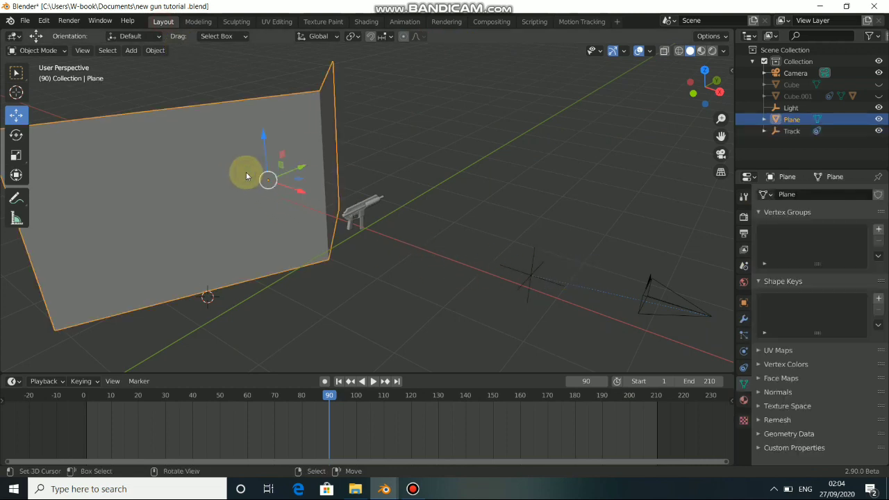
shift+click(527, 274)
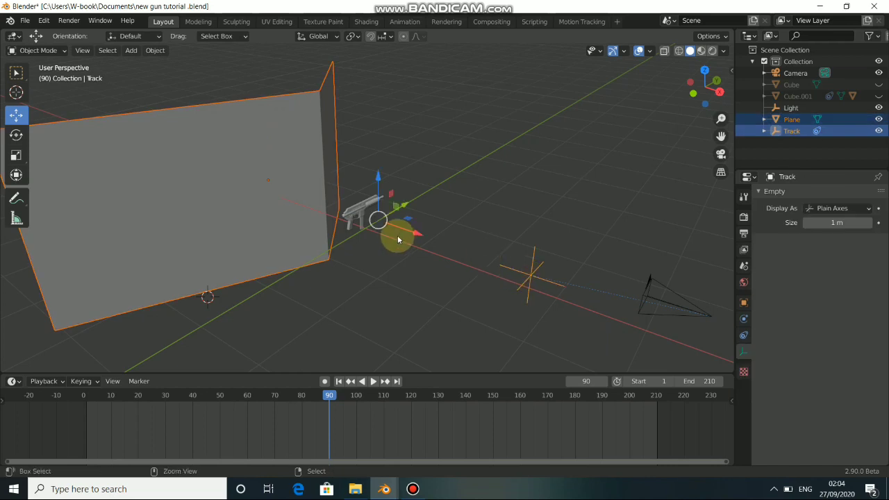
key(ctrl+p)
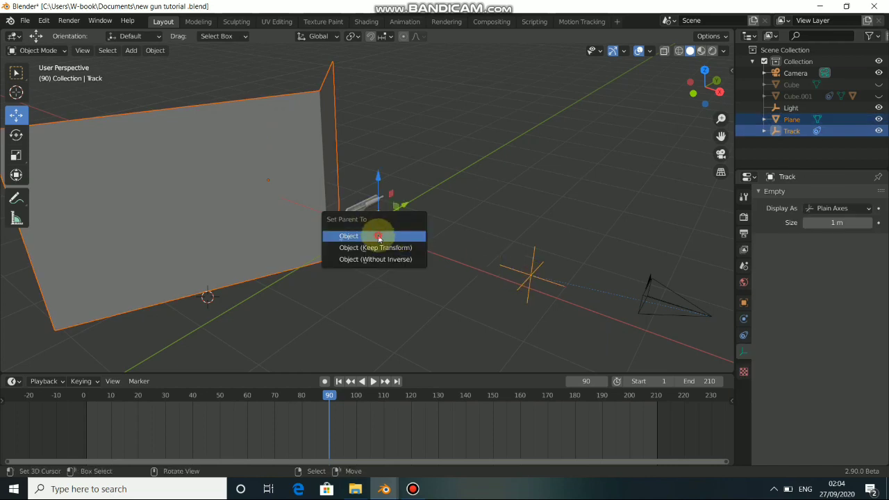
click(378, 237)
- Play the animation in the perspective and camera views to examine how the wall plane follows the Track empty
key(space)
drag(464, 410, 416, 401)
key(space)
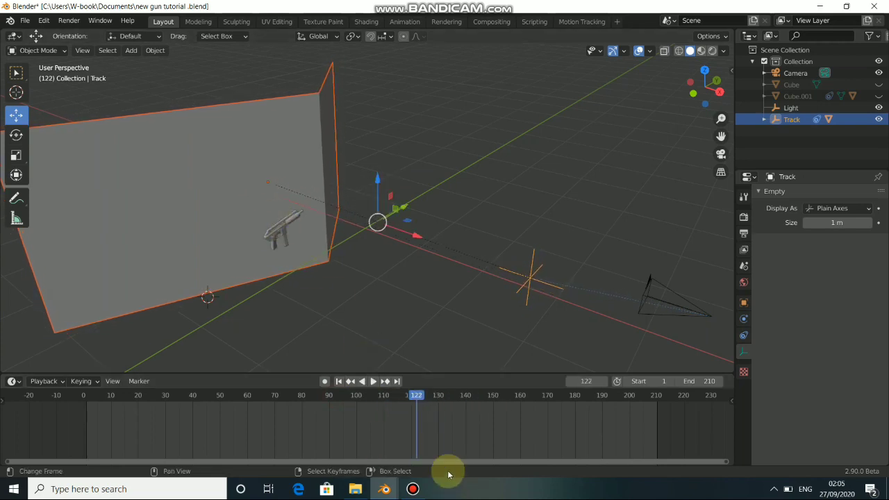
key(space)
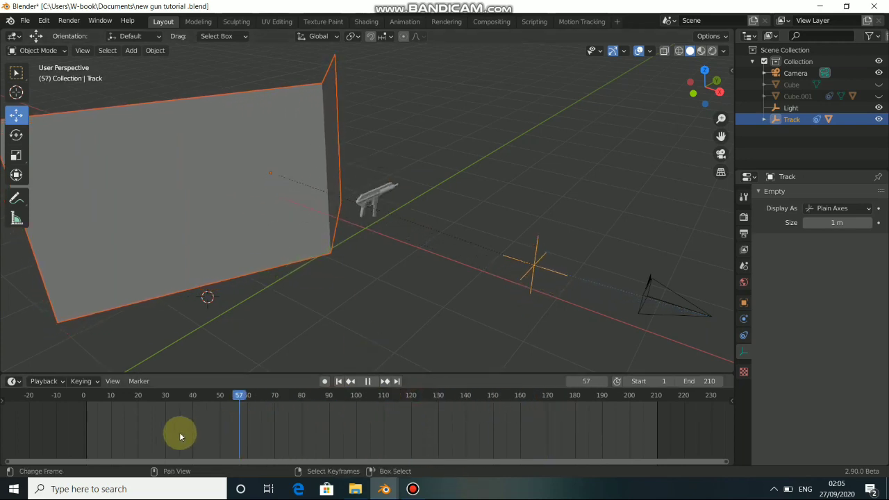
key(space)
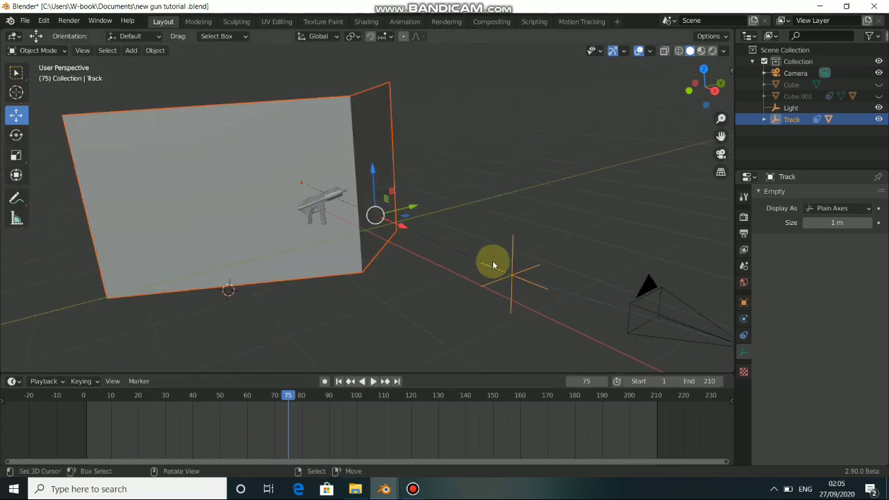
key(KP_0)
key(space)
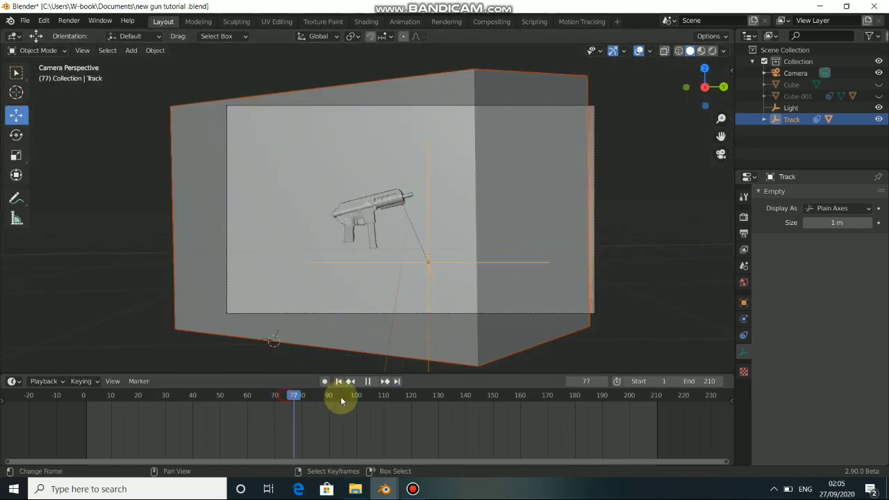
key(space)
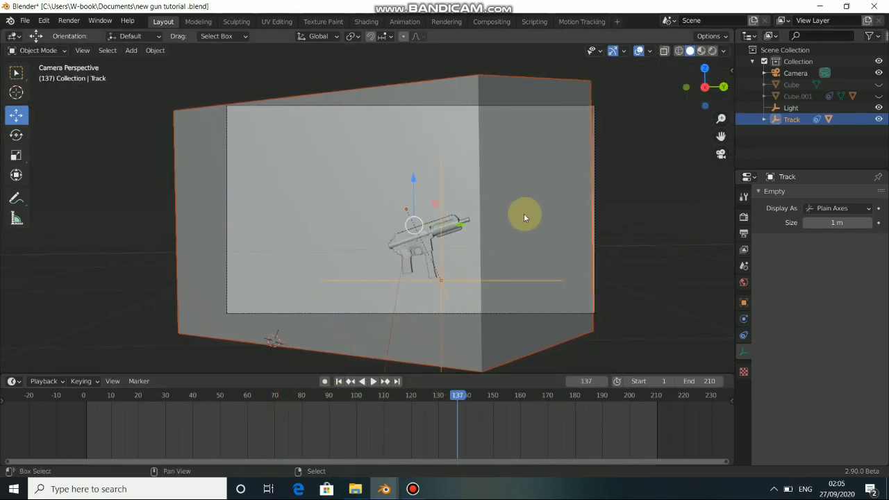
key(shift+z)
key(shift+z)
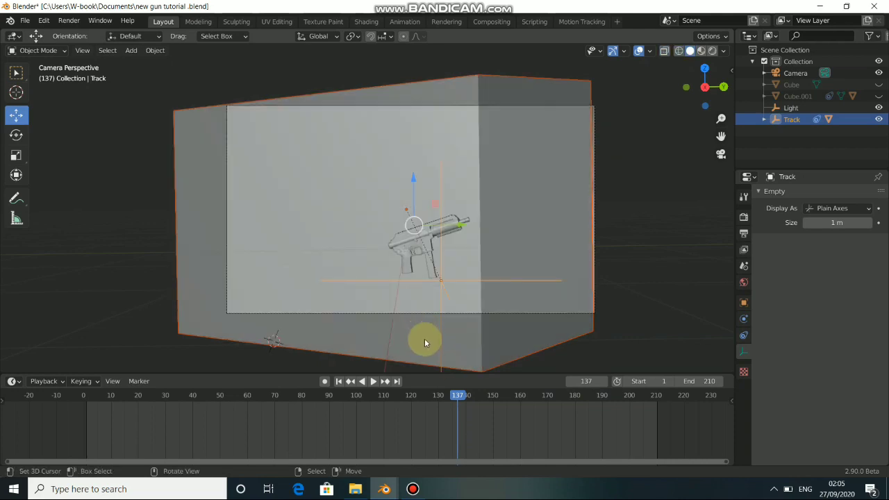
- In wireframe at frame 105, move the wall plane's vertical corner edge along Y to line up with the door frame
drag(458, 400, 364, 400)
key(shift+z)
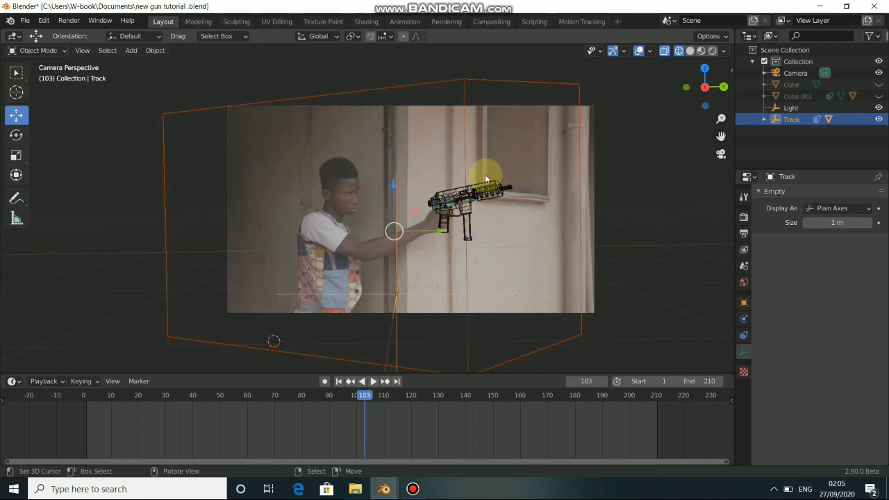
click(466, 82)
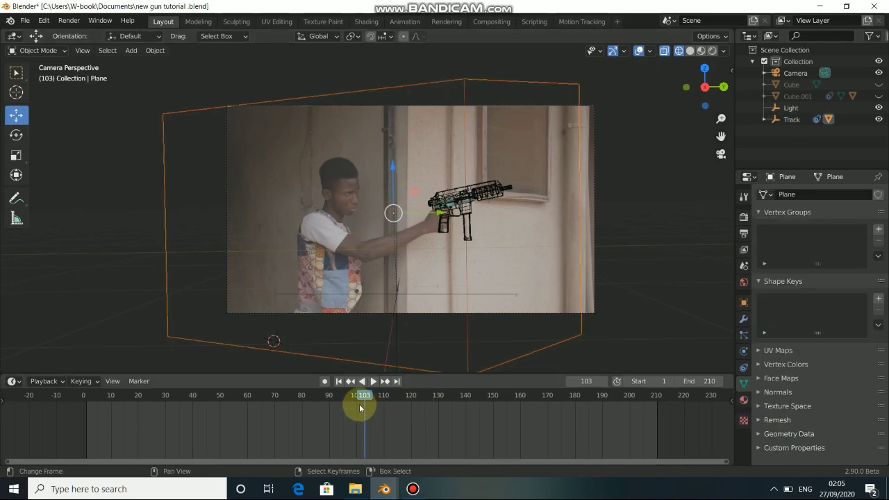
mouse_move(369, 398)
mouse_down()
mouse_move(387, 396)
mouse_move(369, 394)
mouse_up()
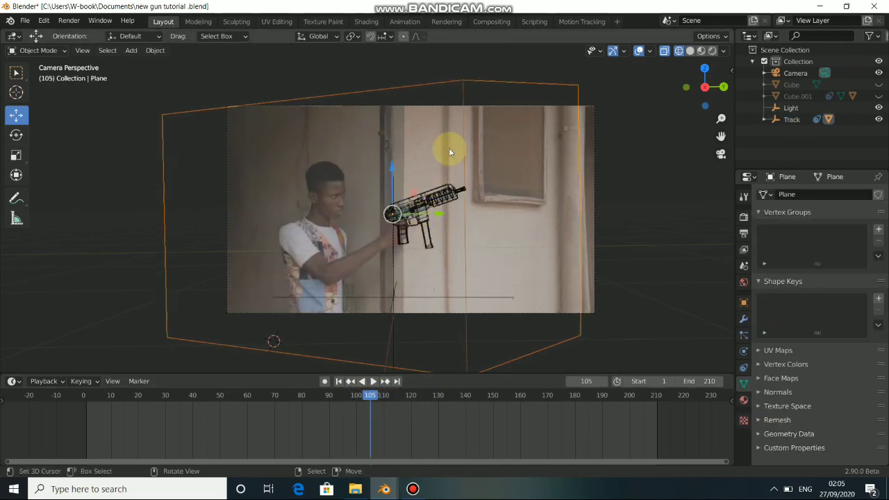
key(Tab)
click(478, 332)
key(g)
key(y)
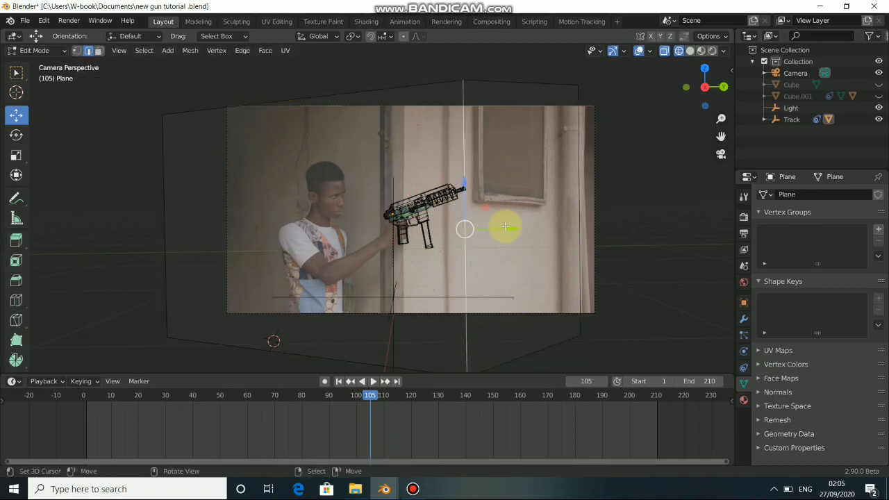
click(450, 228)
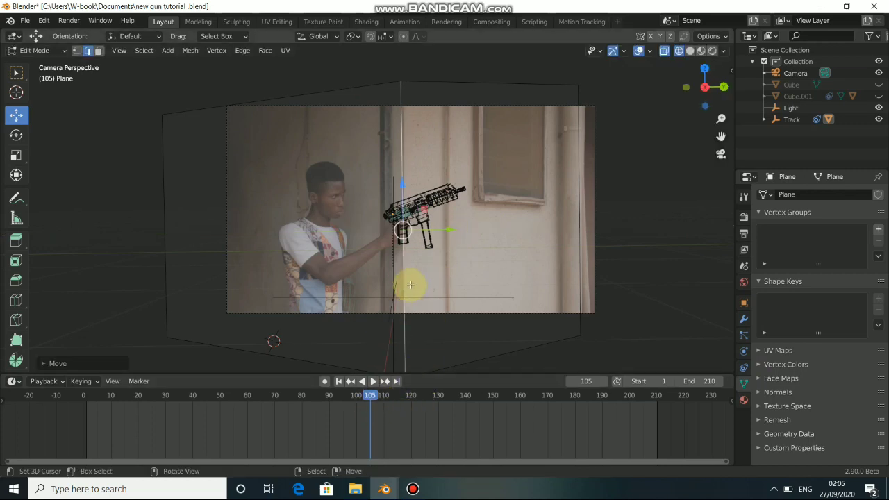
- Unwrap all faces of the wall plane with Project From View from the camera, and return to Object Mode
click(464, 197)
key(a)
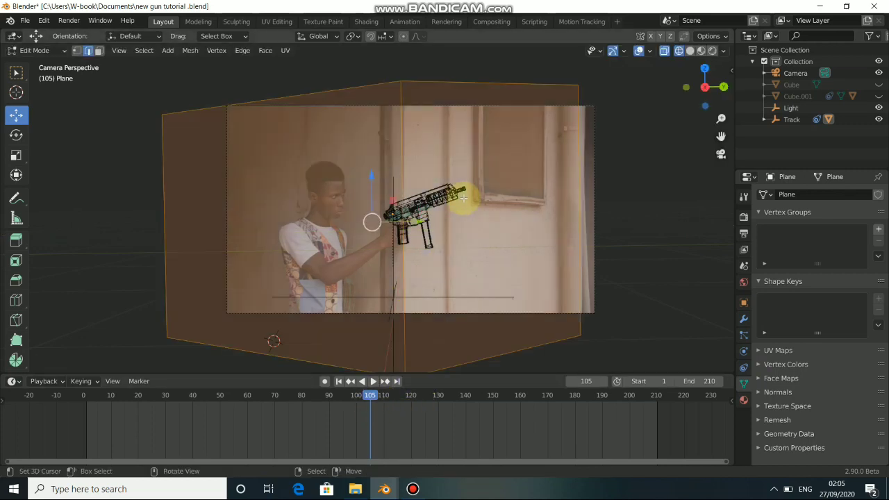
key(u)
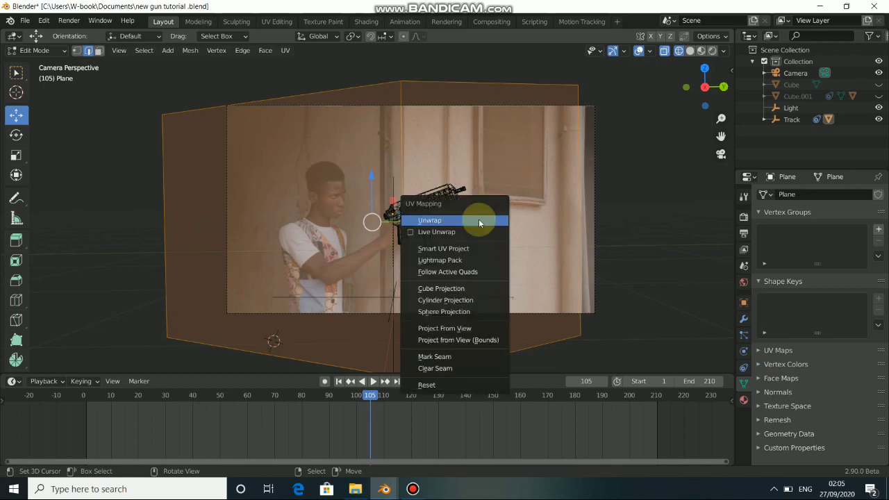
click(436, 329)
key(Tab)
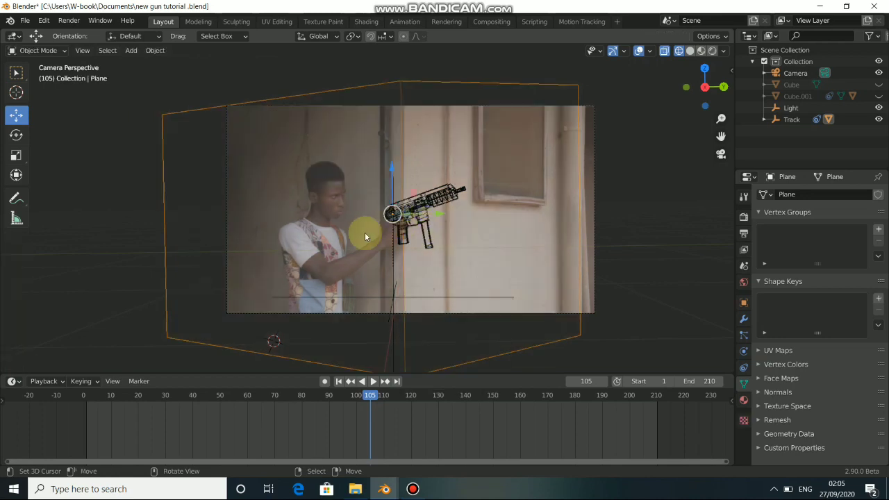
- Switch the Shading workspace's node editor to object materials and create a new material for the wall plane
click(365, 21)
click(185, 285)
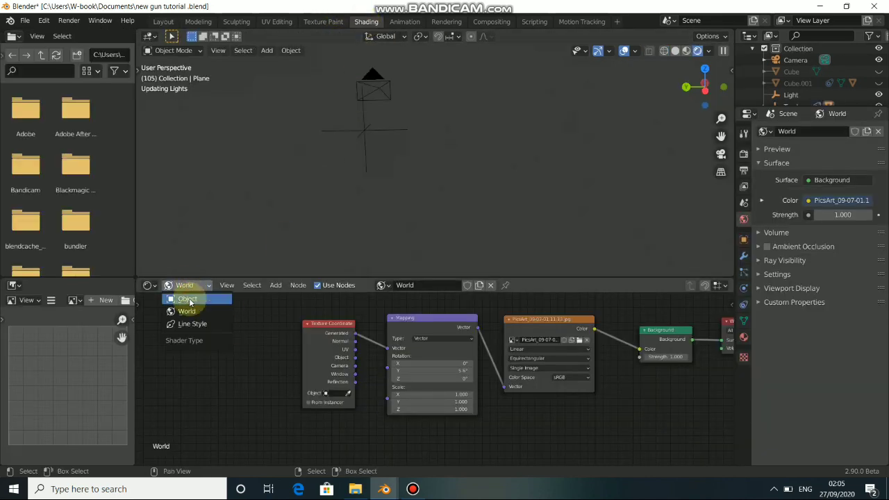
click(187, 299)
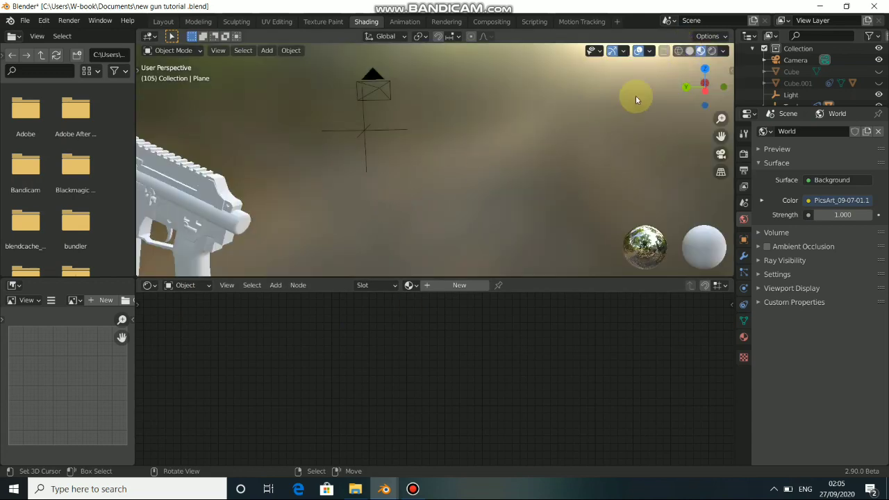
middle_drag(407, 204, 408, 247)
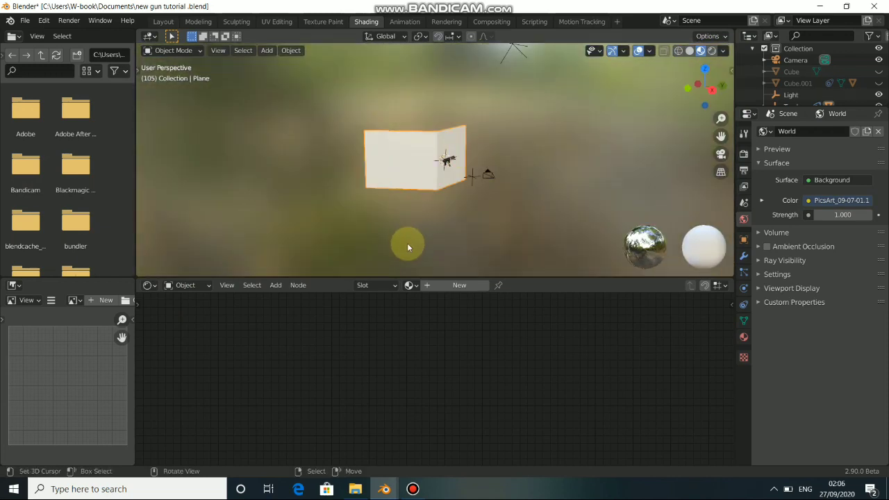
click(448, 286)
middle_drag(568, 355, 511, 385)
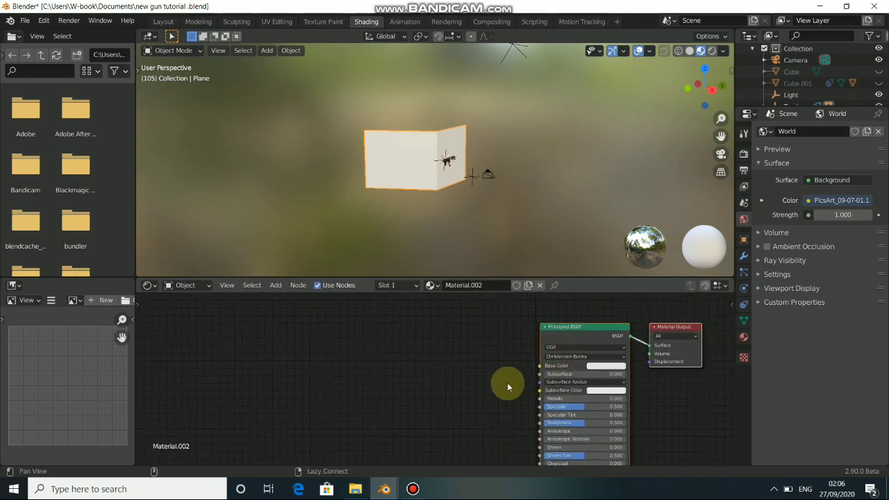
- Switch to File Explorer and browse the UNDISTORT folder in Videos to find the frame 0105.png
click(355, 489)
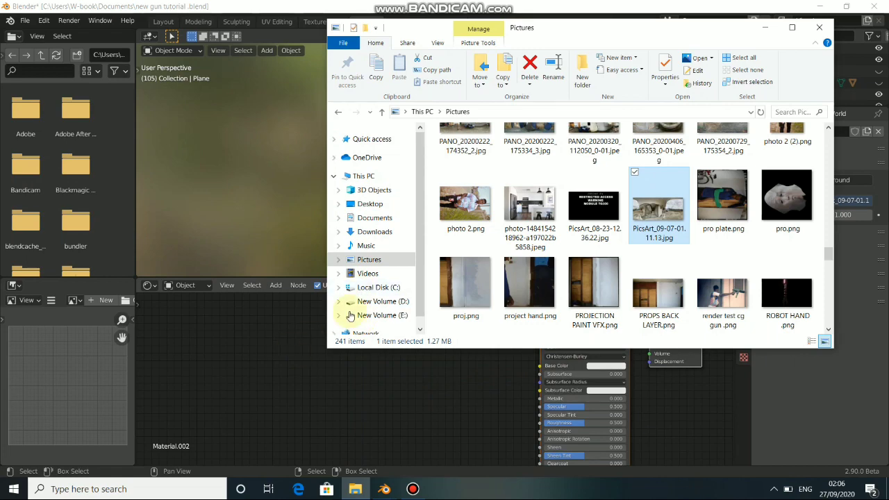
click(368, 273)
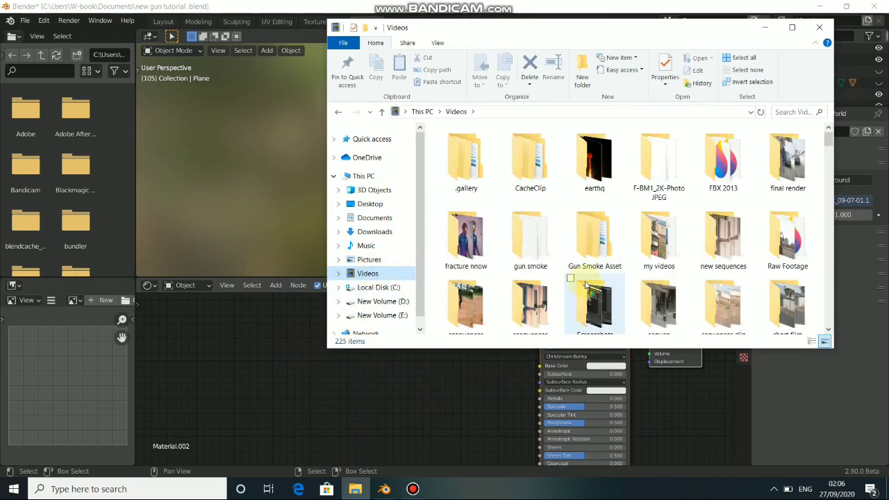
scroll(530, 300, down, 1)
scroll(530, 300, down, 1)
double_click(537, 304)
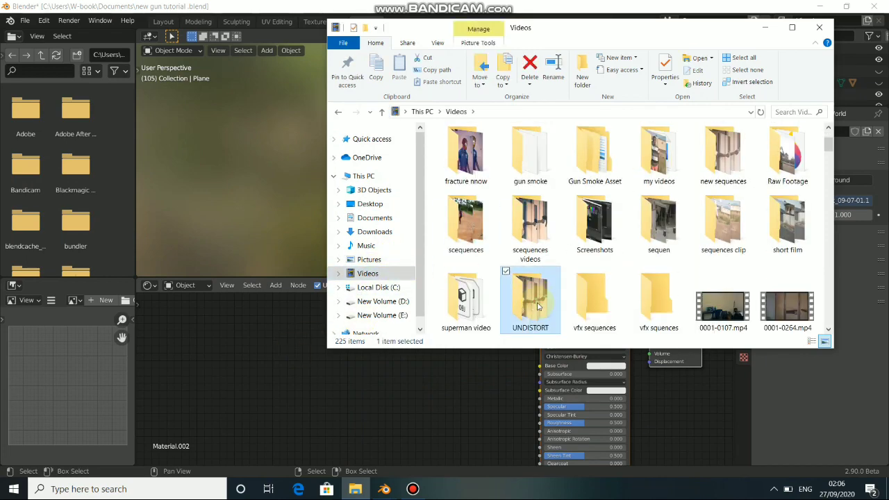
drag(829, 138, 824, 234)
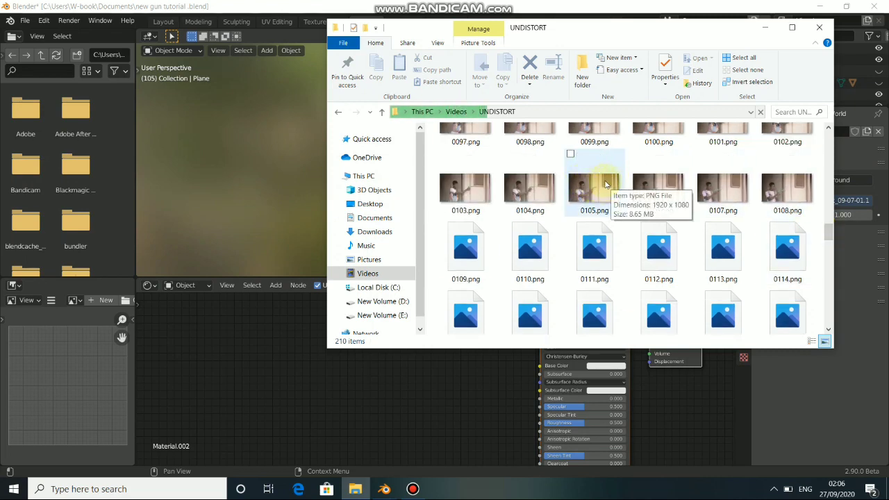
- Add 0105.png as an image texture in the wall plane's material and link its Color to the Principled BSDF's Base Color
drag(602, 175, 346, 361)
click(345, 359)
drag(416, 358, 541, 365)
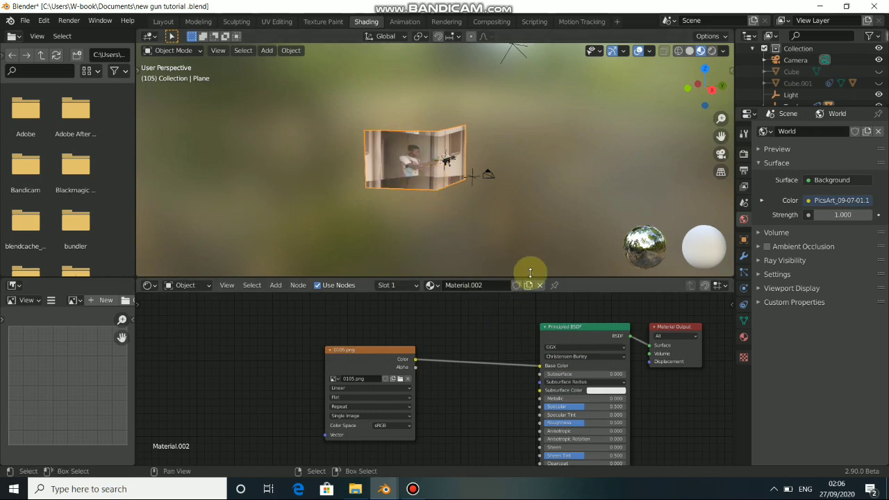
scroll(420, 116, up, 3)
scroll(420, 116, up, 4)
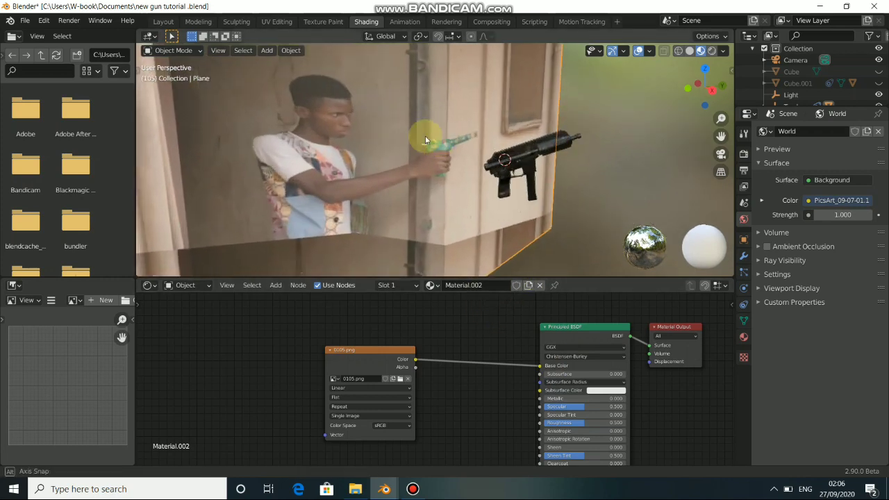
scroll(405, 123, down, 1)
middle_drag(317, 169, 435, 149)
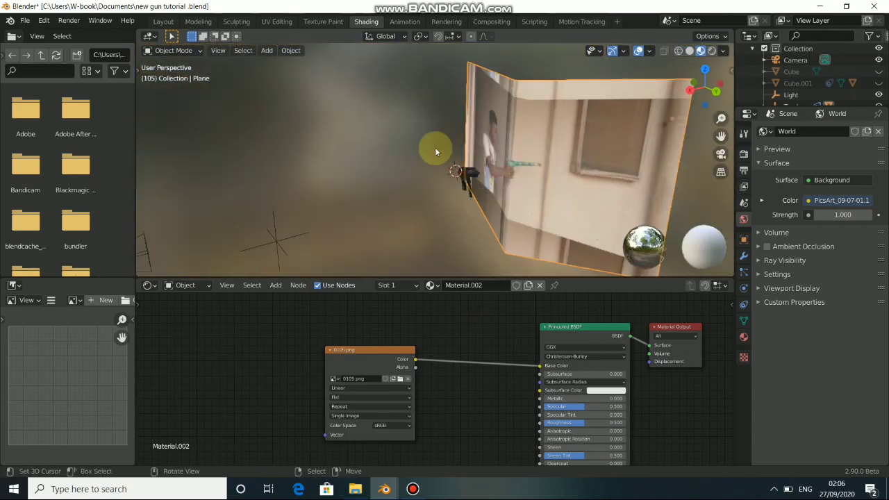
- Return to the Layout workspace and use Material Preview shading to examine the projected wall plane around the gun
click(162, 21)
mouse_move(361, 234)
middle_down()
mouse_move(400, 236)
mouse_move(557, 122)
middle_up()
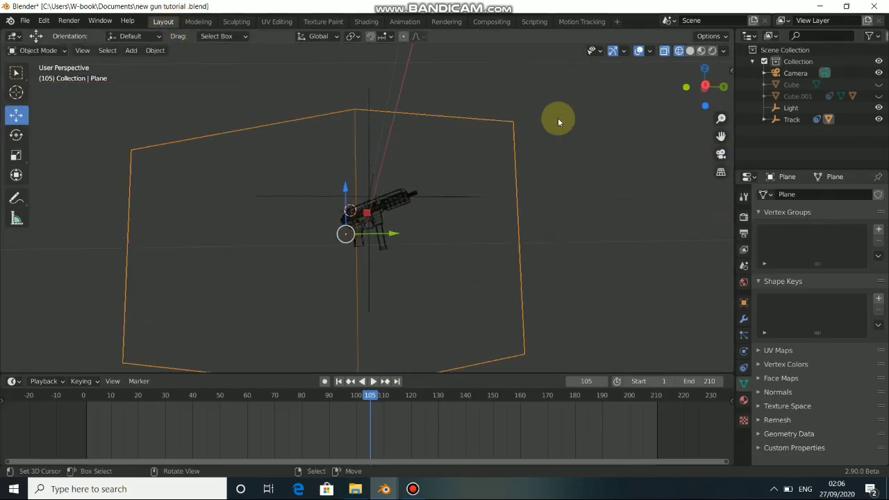
click(700, 53)
middle_drag(304, 268, 318, 248)
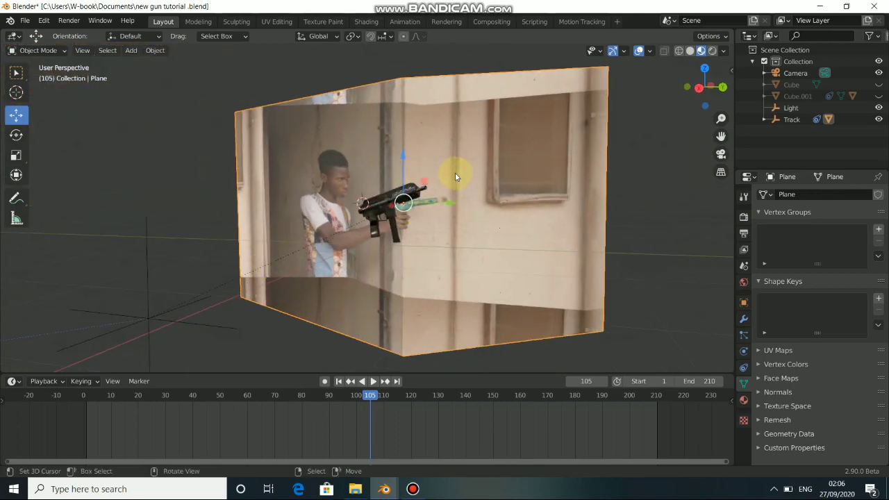
scroll(389, 174, up, 4)
middle_drag(361, 154, 294, 236)
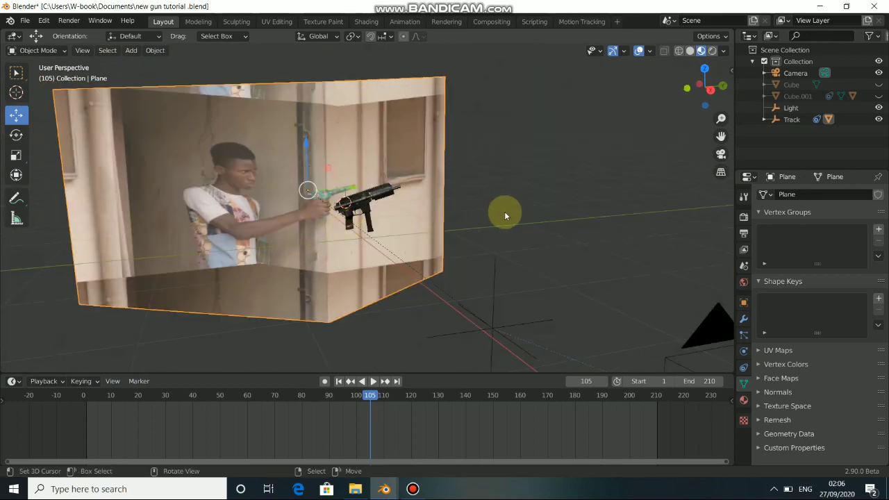
middle_drag(376, 156, 408, 169)
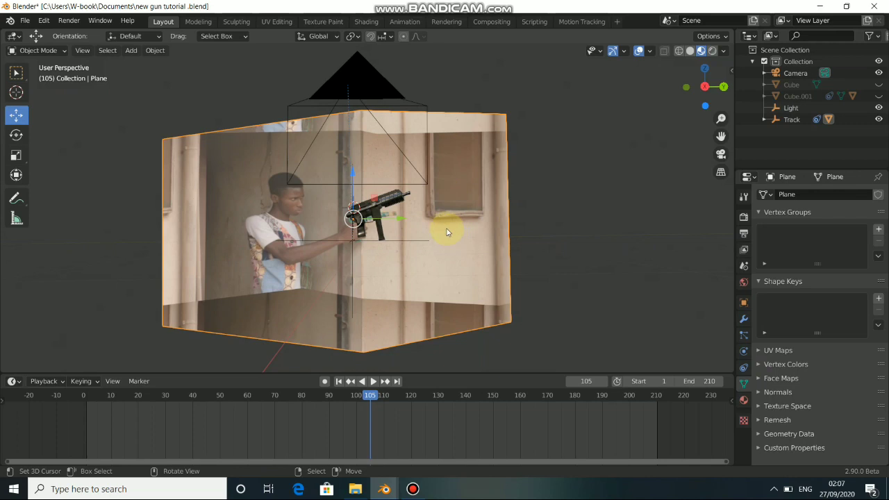
- Move the wall plane into a new collection named reflection and exclude that collection from the view layer
key(m)
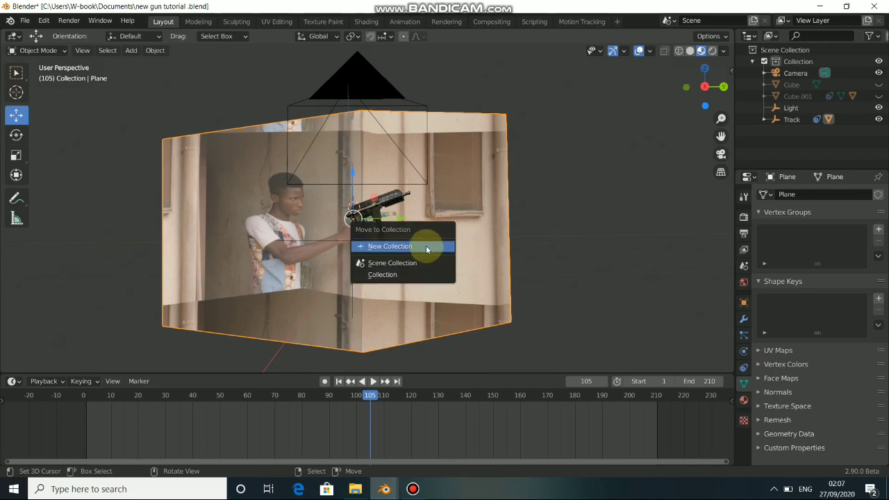
click(426, 246)
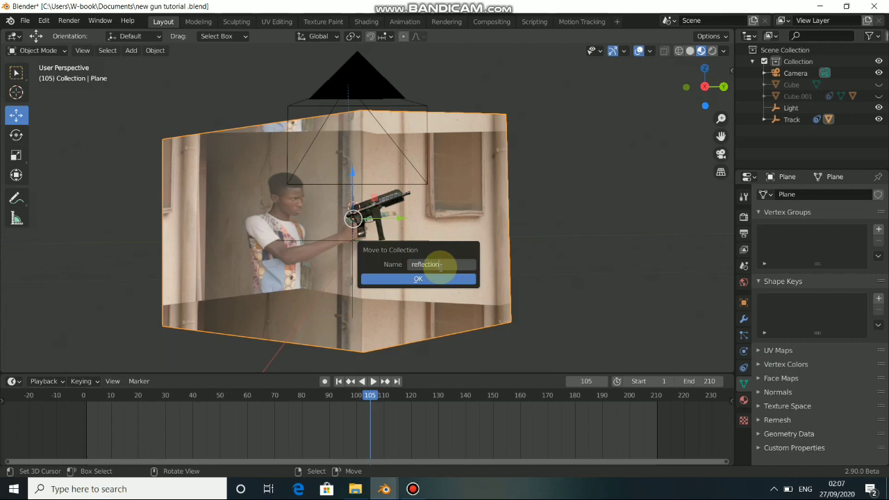
click(406, 279)
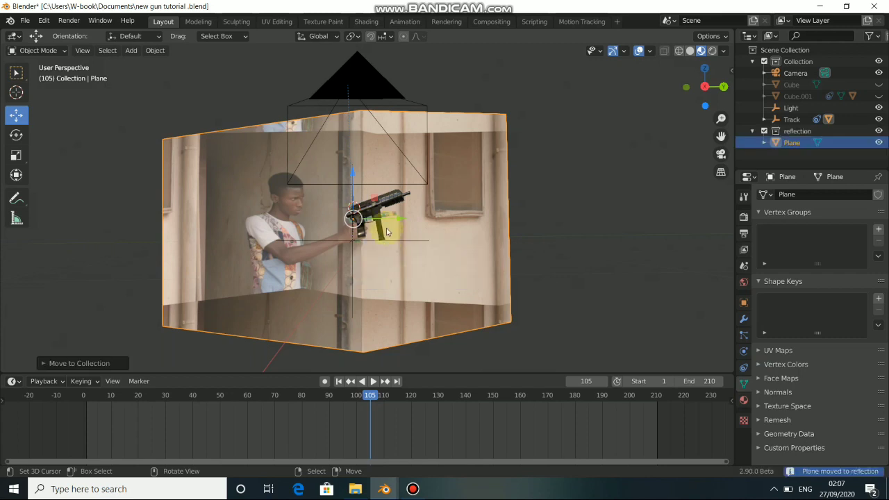
click(754, 131)
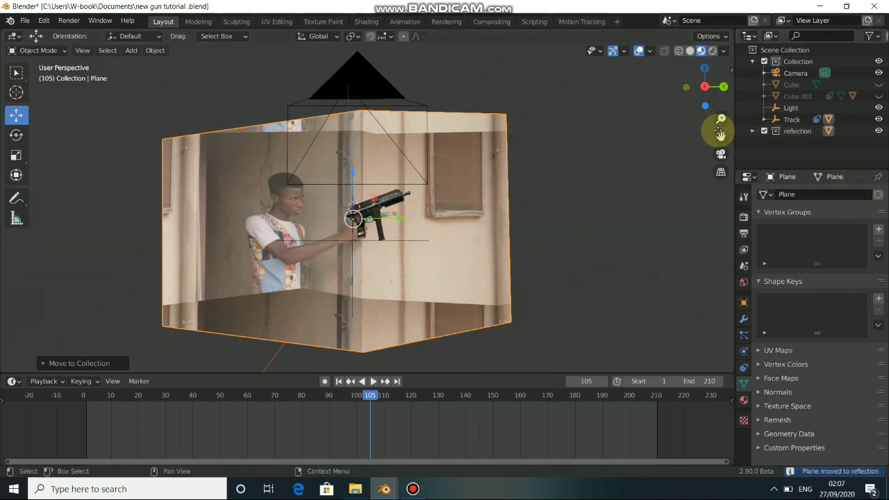
click(764, 131)
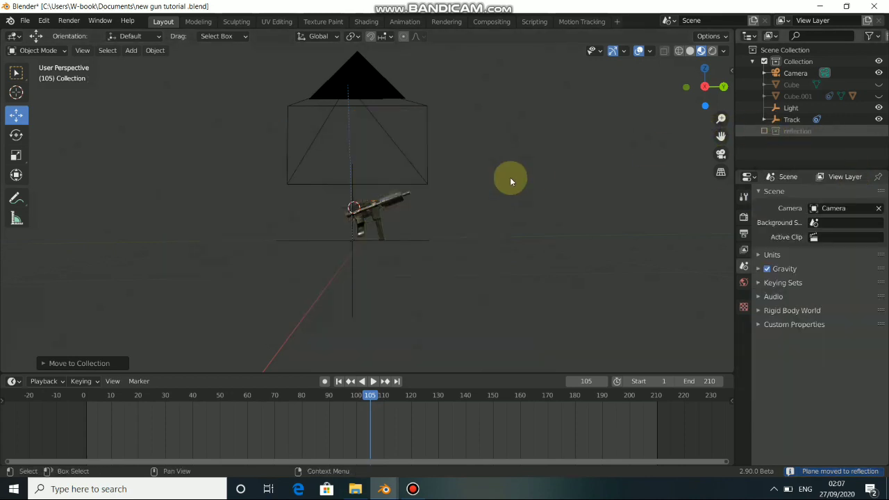
middle_drag(349, 218, 436, 244)
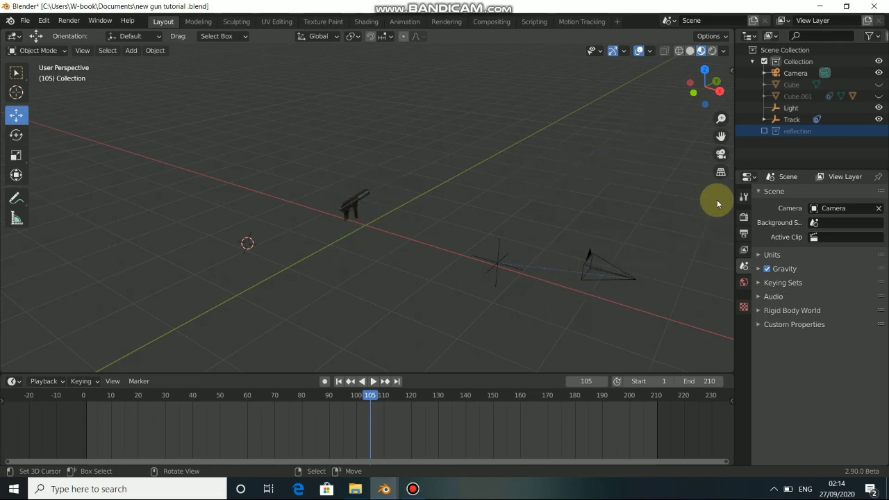
- Enable Transparent film in the Cycles render settings
click(744, 217)
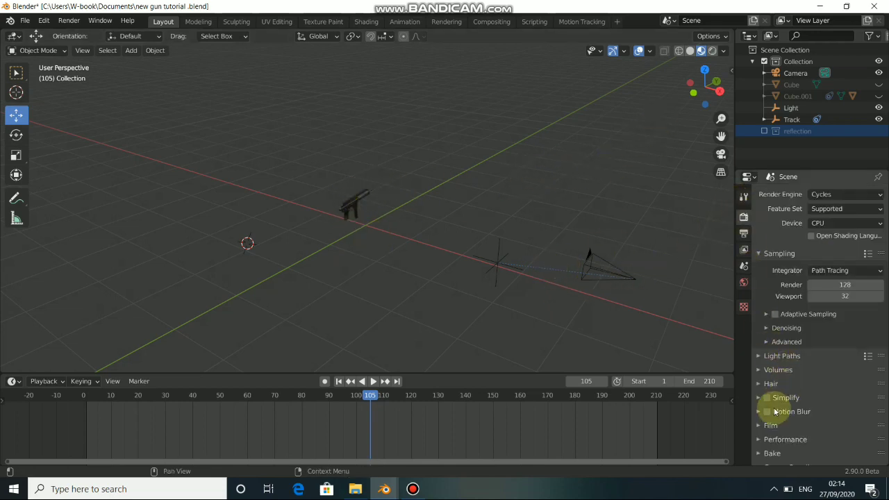
scroll(780, 419, down, 2)
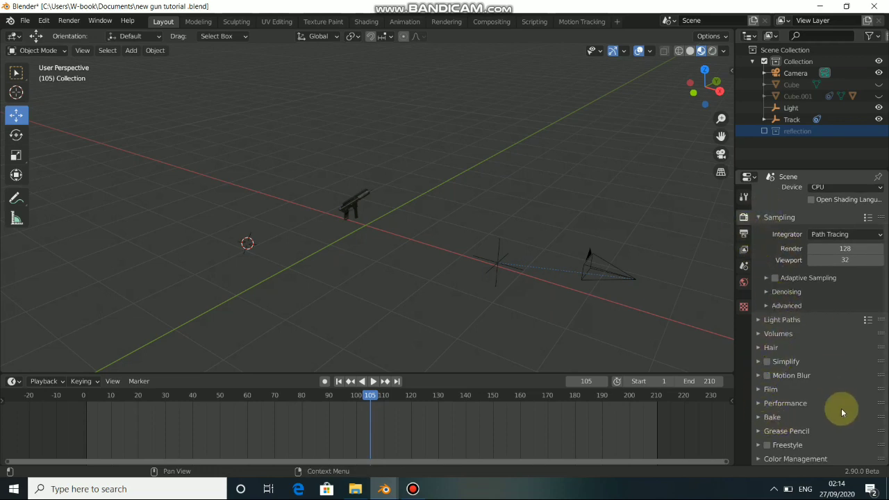
click(764, 391)
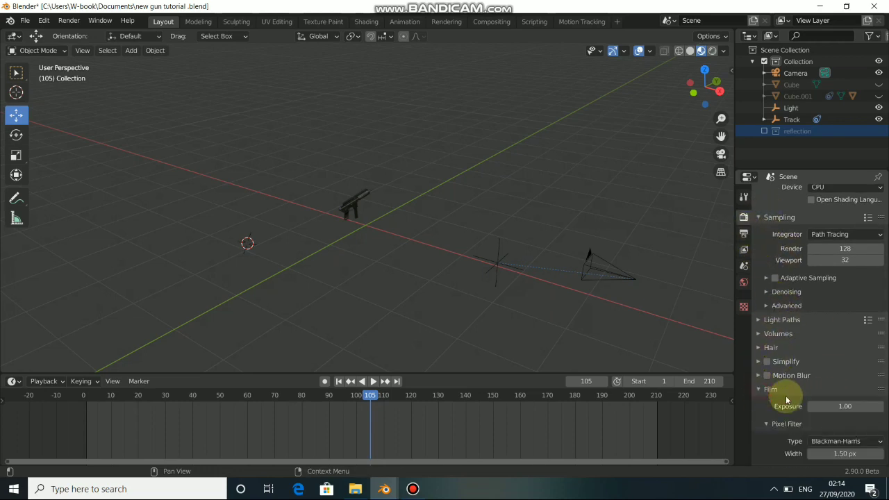
scroll(784, 396, down, 2)
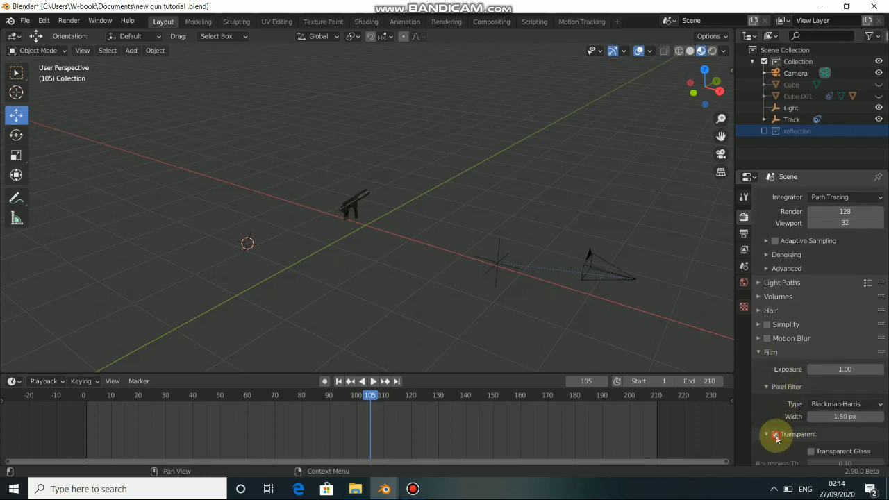
- Show the viewport in Rendered shading and include the reflection collection in the view layer again
click(711, 51)
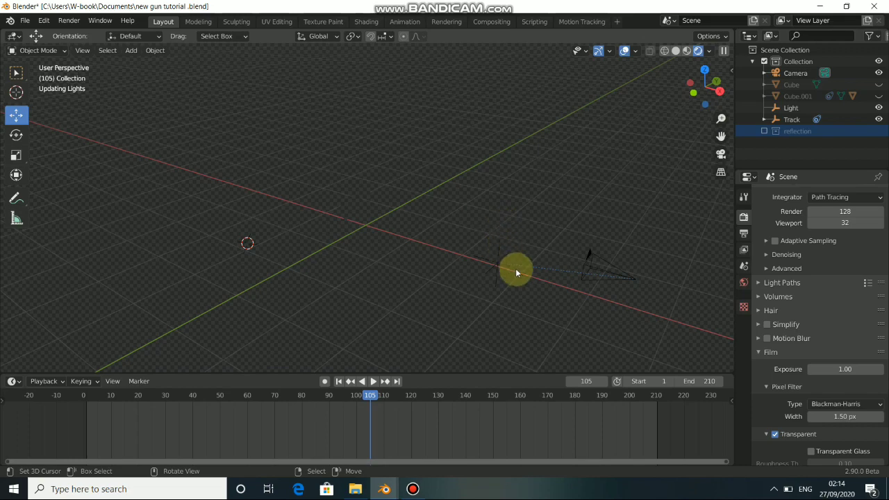
mouse_move(425, 234)
middle_down()
mouse_move(432, 217)
mouse_move(490, 230)
mouse_move(514, 225)
middle_up()
scroll(439, 222, up, 5)
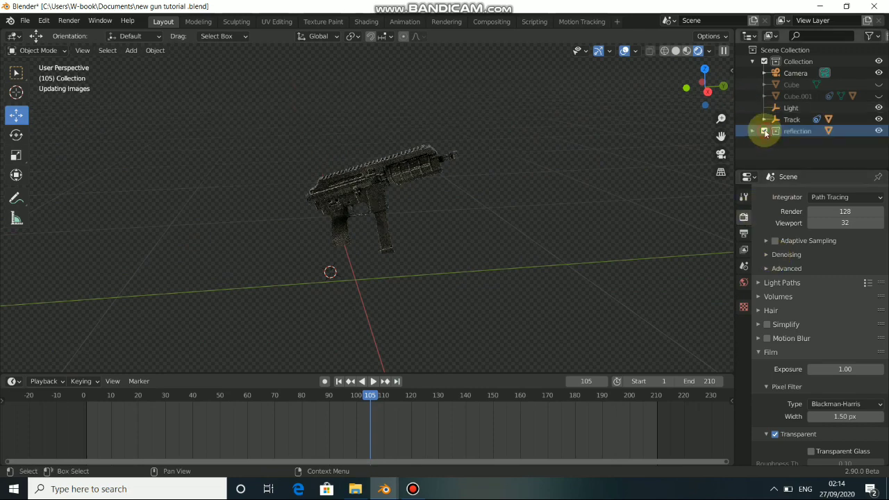
middle_drag(388, 190, 257, 212)
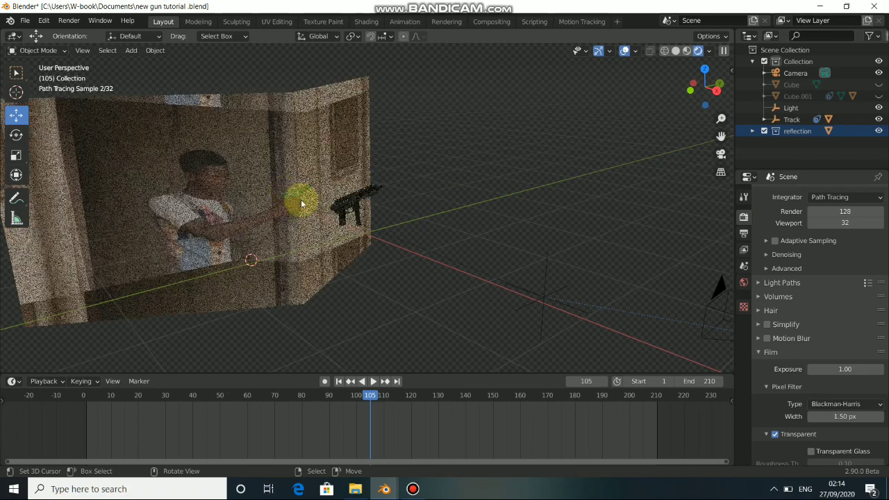
middle_drag(324, 216, 377, 214)
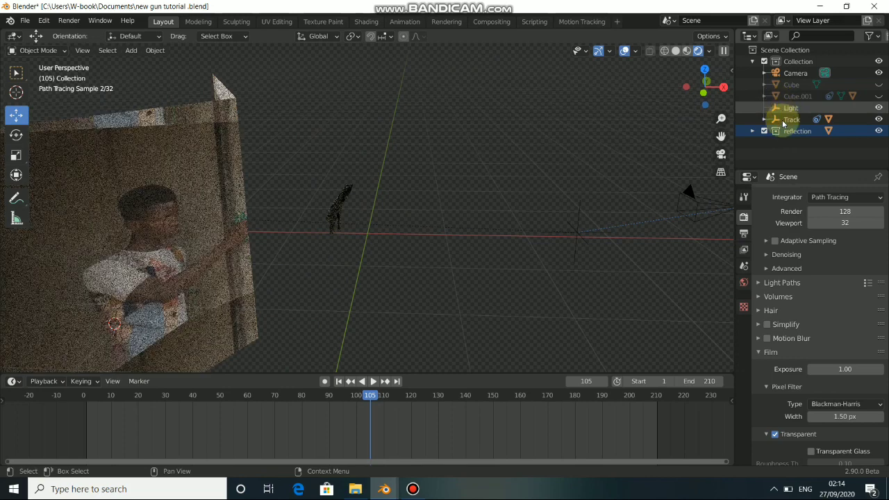
- Set the reflection collection to Indirect Only in the view layer and inspect the gun's rendered reflections
right_click(785, 135)
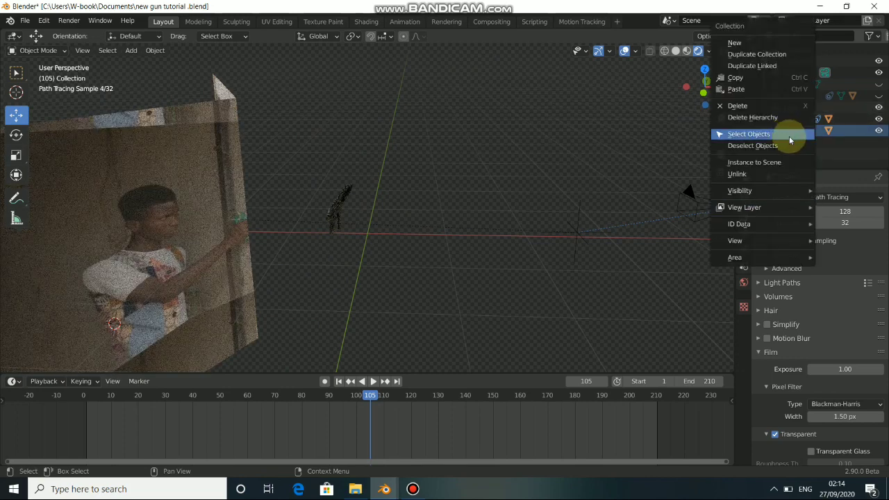
mouse_move(759, 211)
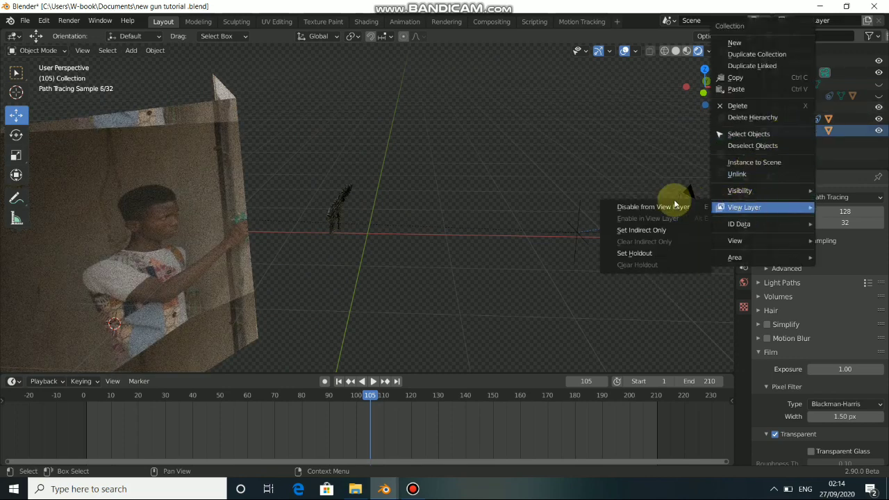
click(659, 231)
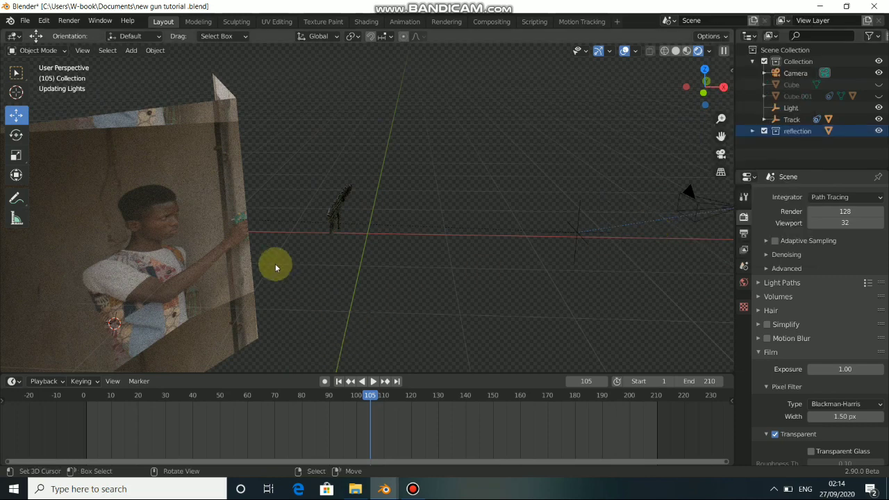
middle_drag(242, 222, 263, 182)
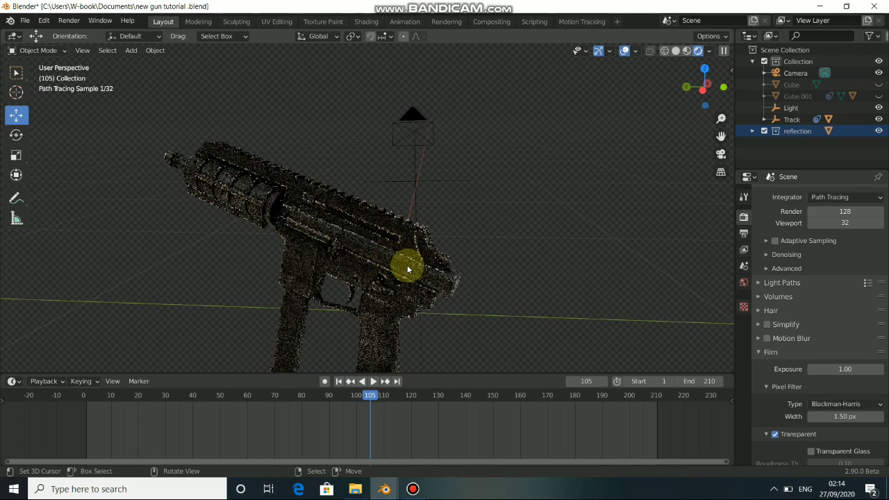
mouse_move(382, 257)
middle_down()
mouse_move(381, 244)
mouse_move(251, 239)
mouse_move(350, 212)
mouse_move(299, 218)
mouse_move(402, 230)
mouse_move(246, 244)
mouse_move(211, 238)
mouse_move(317, 218)
mouse_move(367, 243)
mouse_move(371, 227)
mouse_move(375, 241)
middle_up()
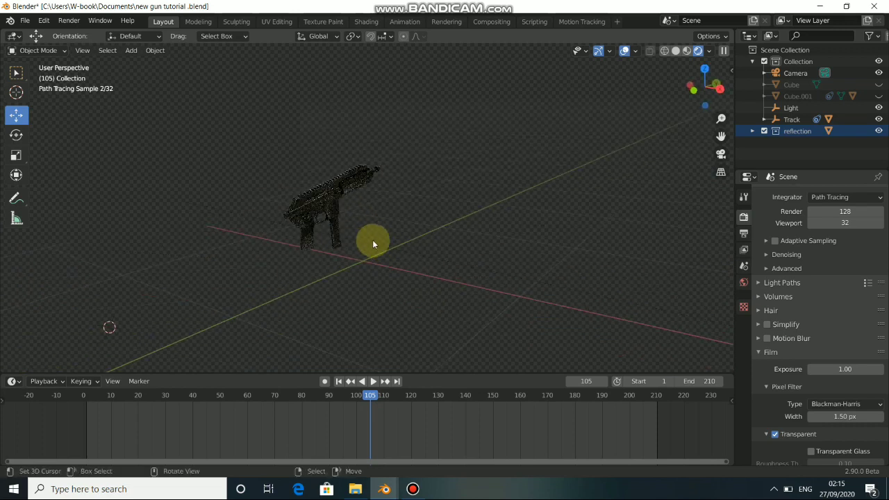
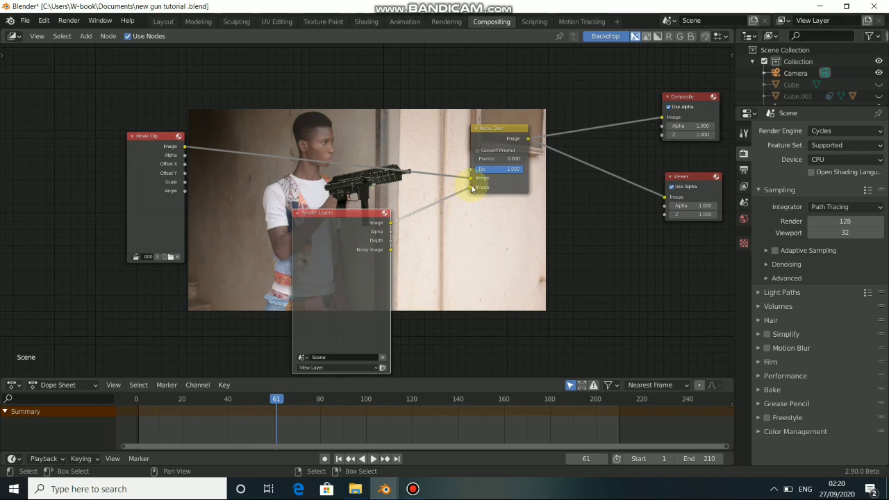
- Relink the compositor's Alpha Over node with the Movie Clip image in the upper Image input and the Render Layers image in the lower one
drag(472, 188, 468, 213)
drag(319, 232, 256, 264)
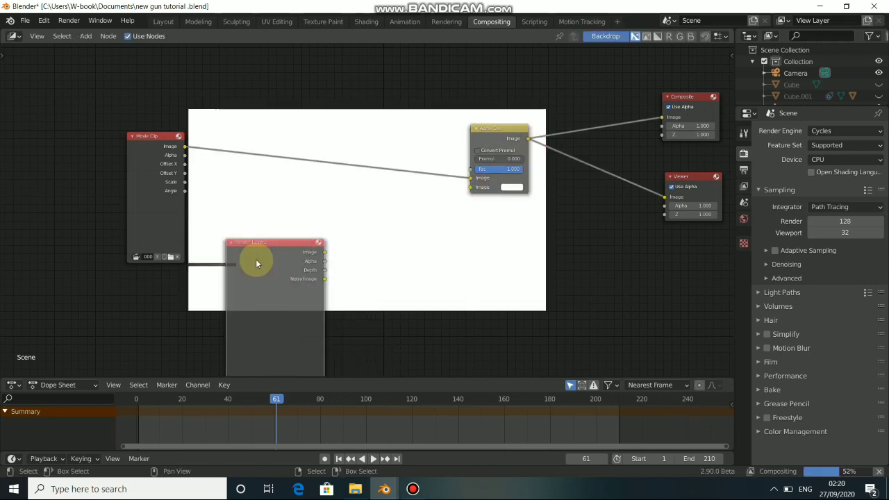
click(472, 181)
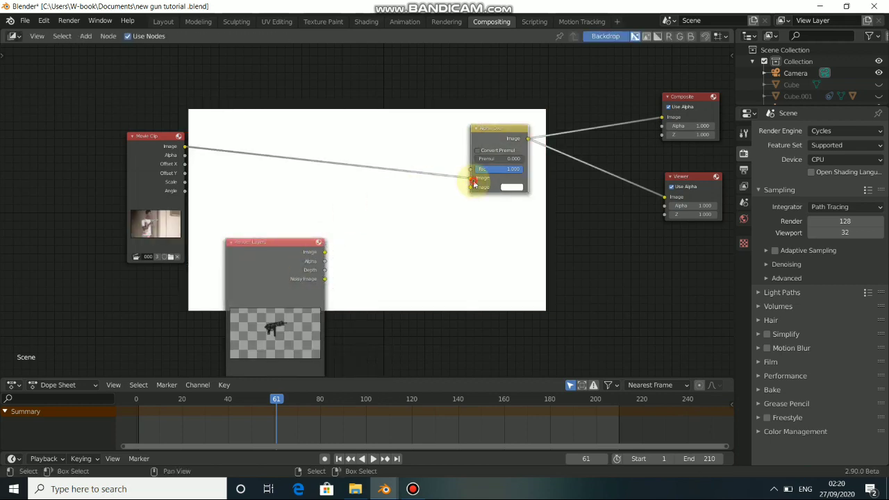
drag(474, 184, 472, 187)
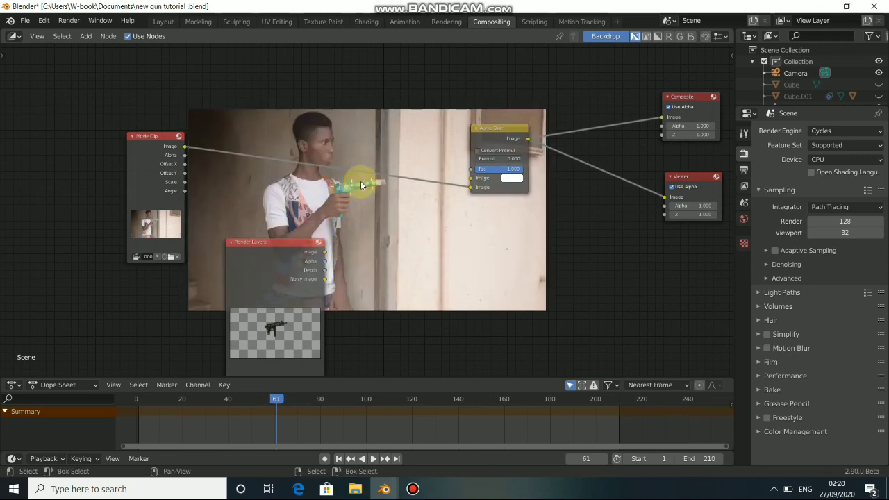
drag(324, 255, 471, 178)
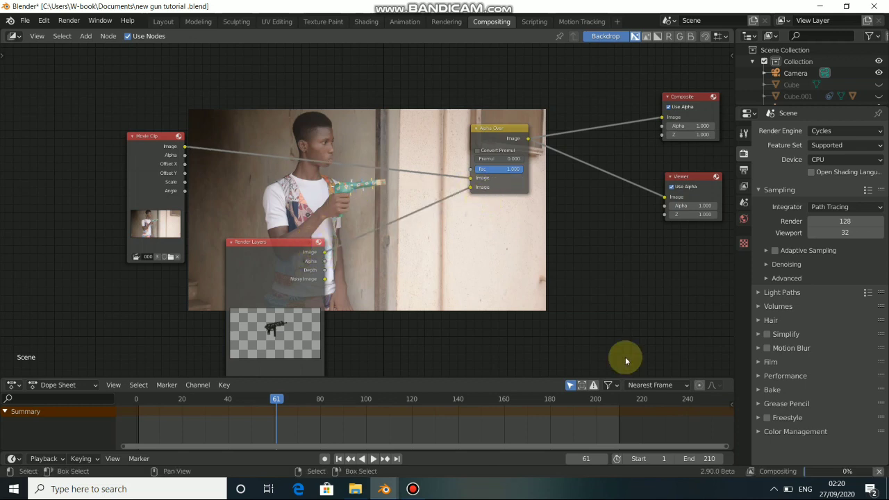
click(757, 432)
scroll(777, 425, down, 2)
click(756, 394)
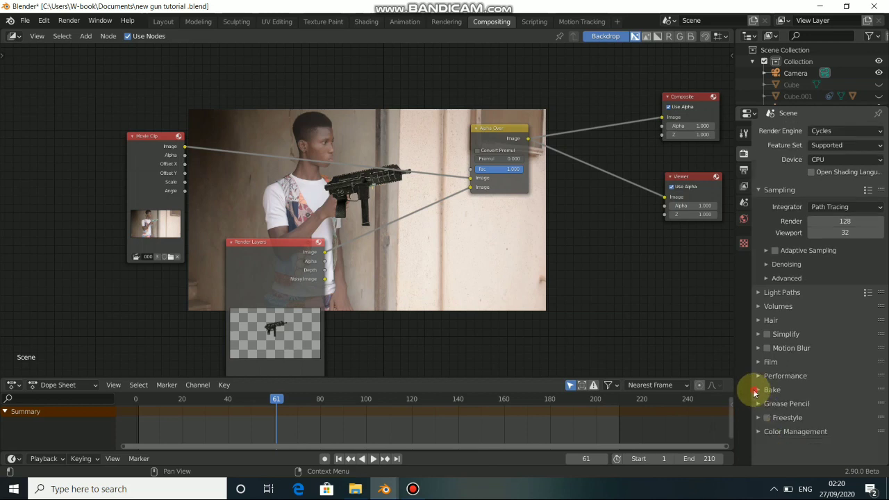
mouse_move(291, 255)
mouse_down()
mouse_move(279, 247)
mouse_move(298, 249)
mouse_up()
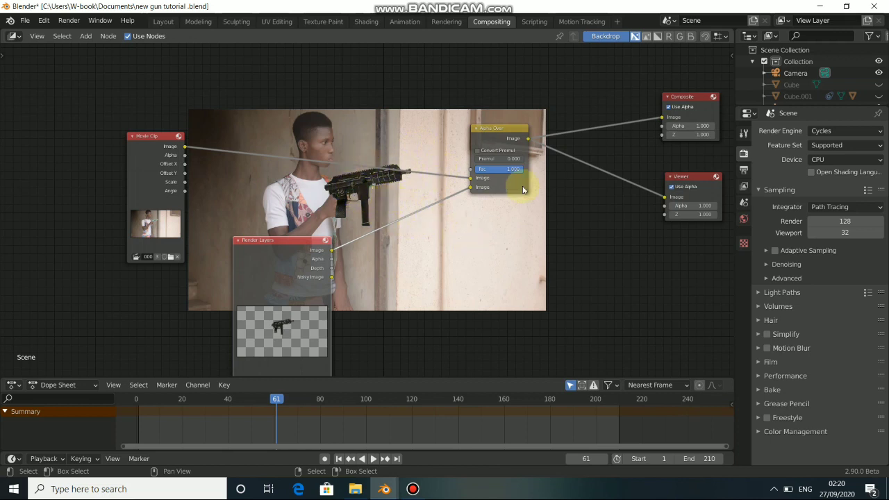
- In the Layout workspace with Solid viewport shading, add an area light and move it over near the camera
click(162, 22)
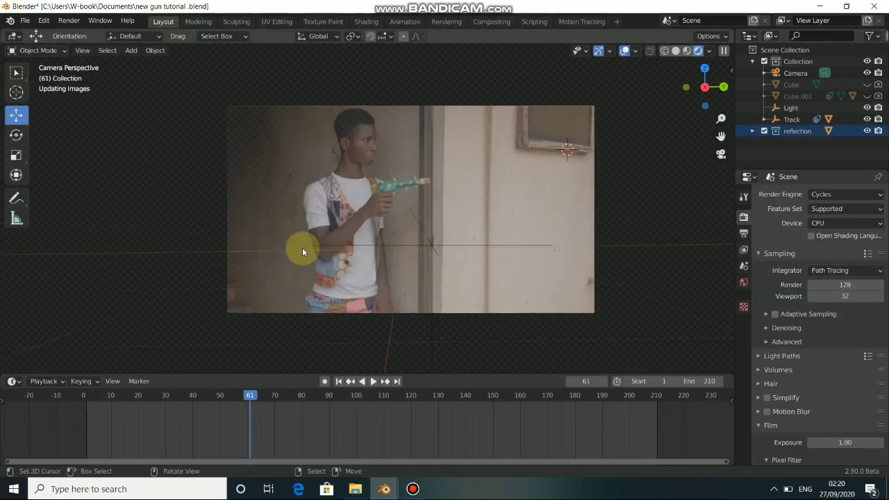
click(676, 52)
mouse_move(615, 89)
middle_down()
mouse_move(302, 257)
mouse_move(357, 260)
mouse_move(350, 284)
mouse_move(348, 269)
middle_up()
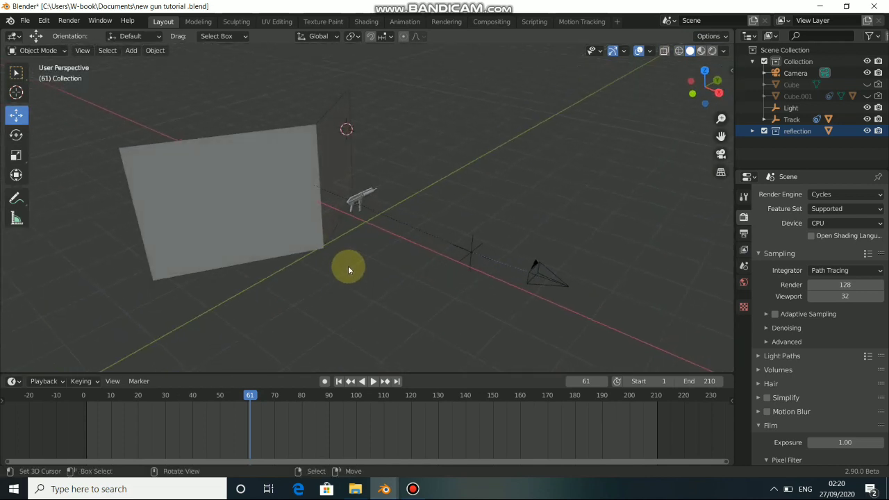
key(shift+a)
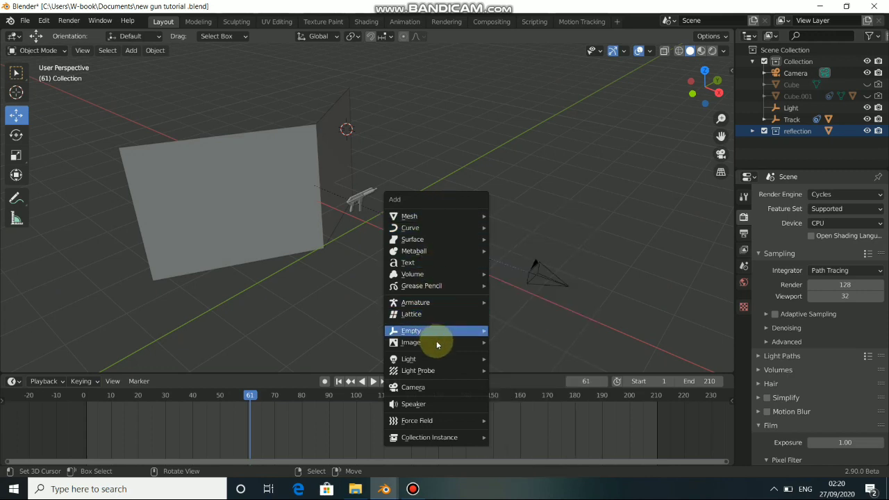
mouse_move(428, 357)
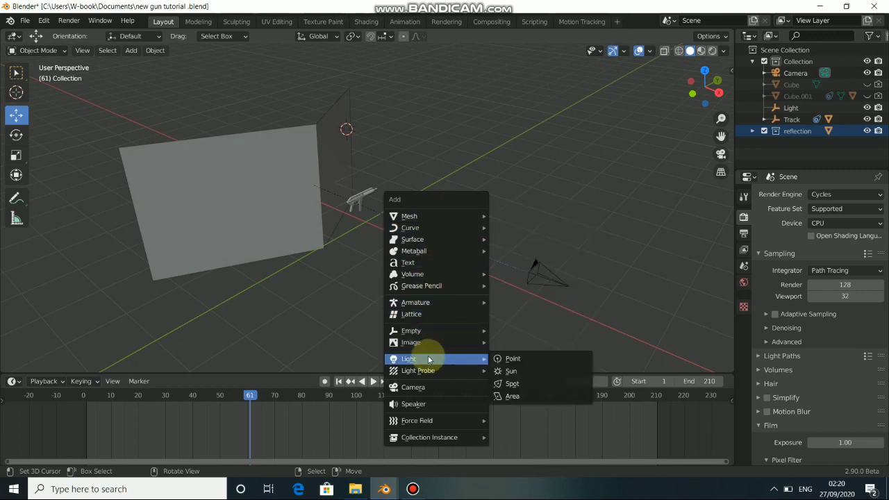
click(511, 396)
drag(375, 147, 553, 255)
middle_drag(553, 256, 576, 312)
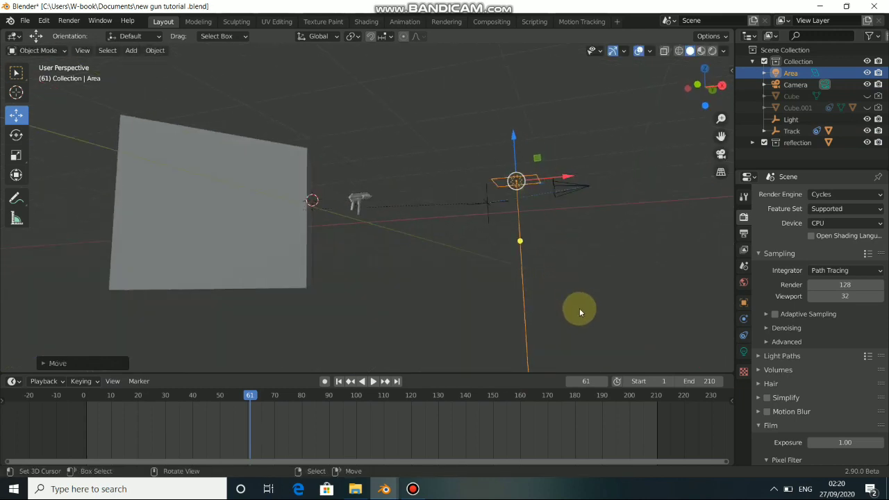
- Rotate the area light upright so that it faces the gun and the reflection planes
key(r)
click(343, 250)
key(r)
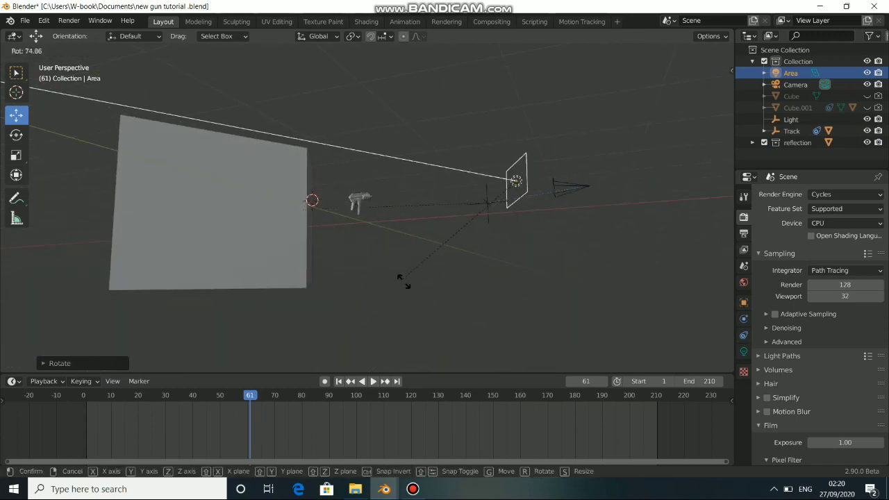
click(473, 246)
middle_drag(472, 246, 476, 245)
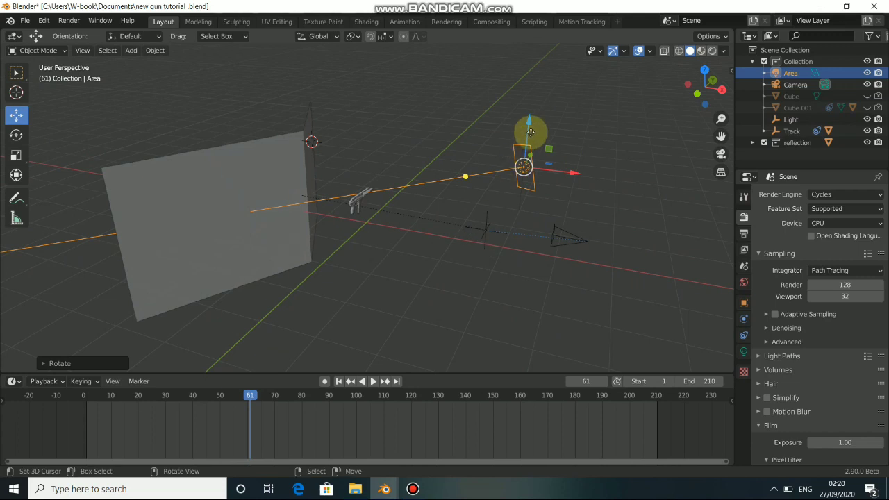
- Lower the area light slightly and enlarge it, with its light size at about 1.15 m
drag(529, 135, 532, 157)
key(s)
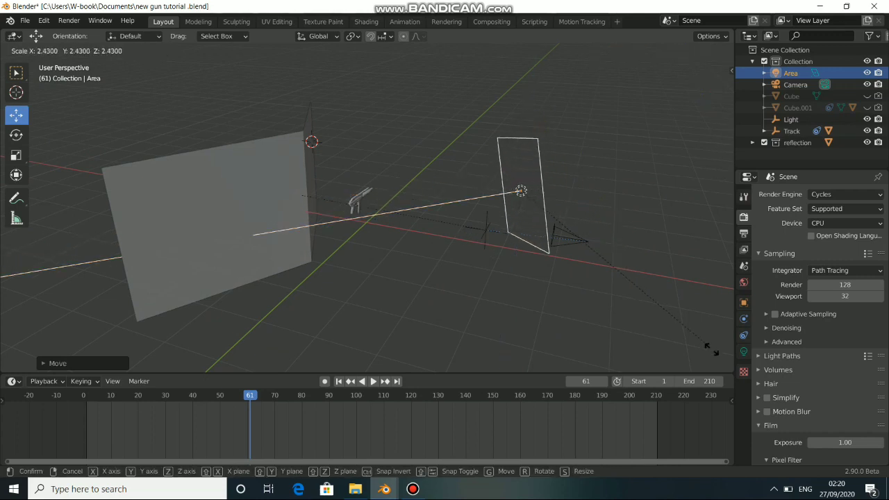
click(698, 334)
middle_drag(426, 242, 413, 284)
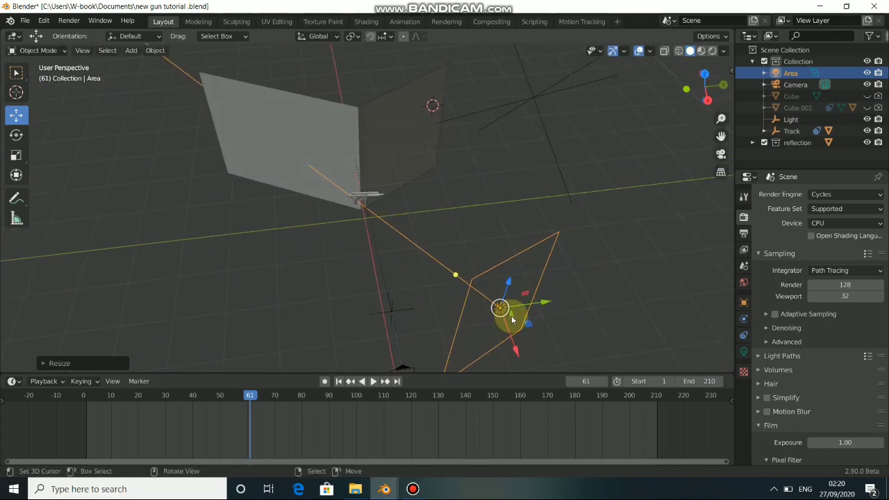
drag(531, 300, 553, 301)
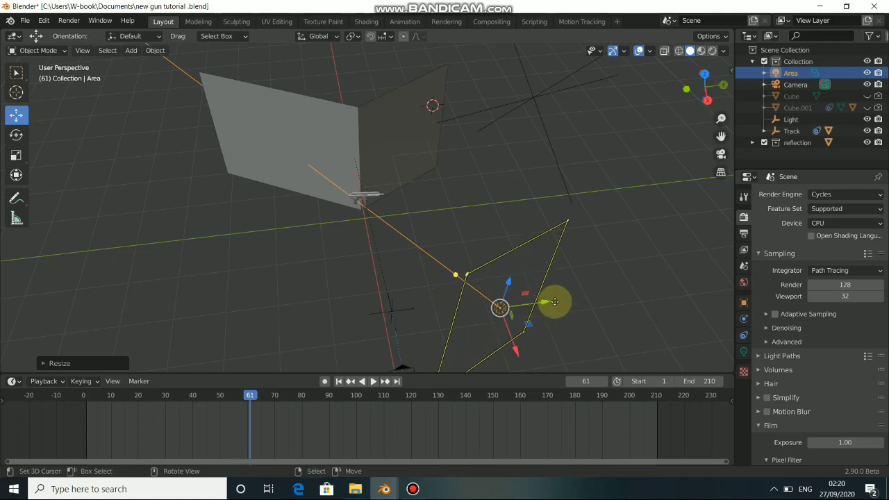
middle_drag(545, 304, 490, 336)
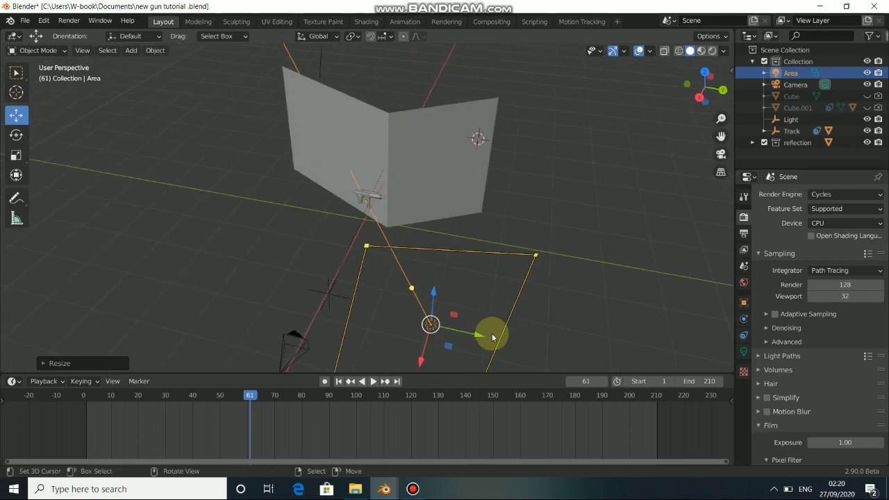
- Move the area light next to the camera and rotate it in top view to aim at the gun
key(g)
click(403, 307)
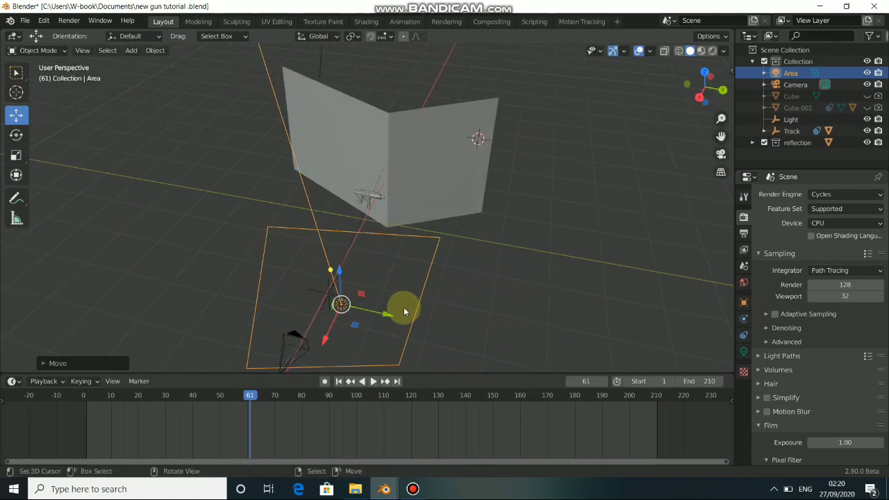
key(KP_7)
key(r)
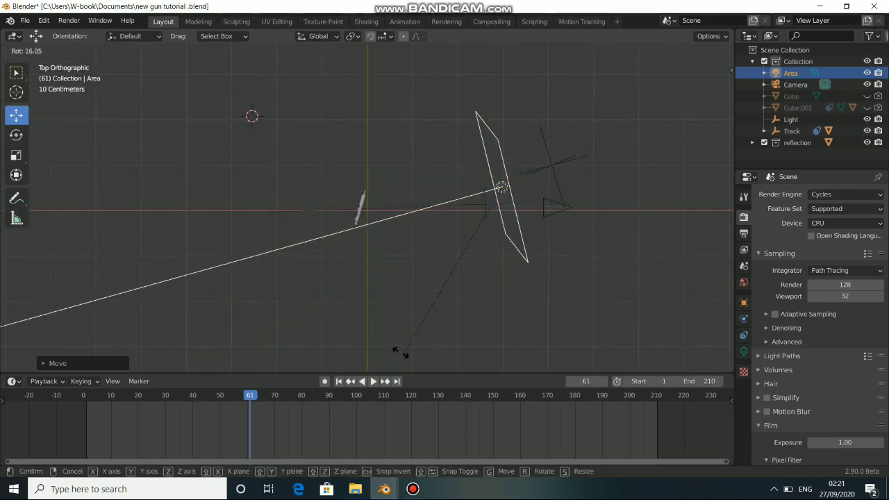
click(383, 342)
middle_drag(407, 282, 512, 303)
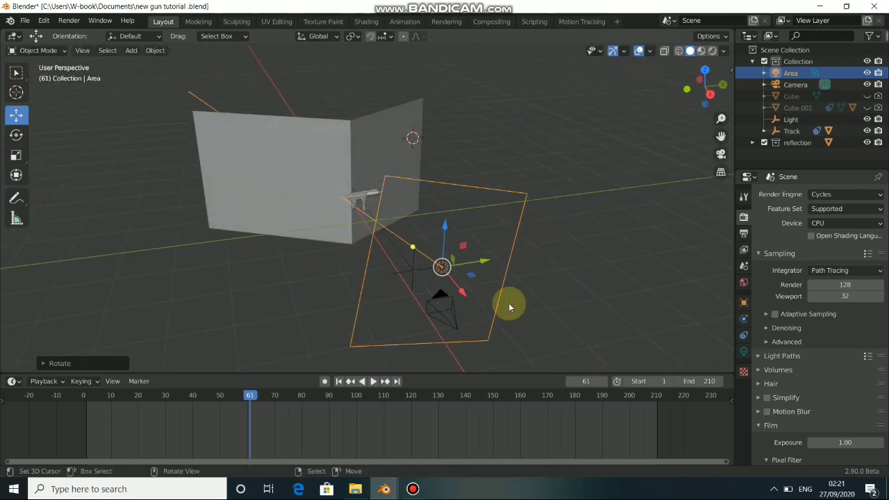
- Set the area light's power to 50 W and tint its color a warm off-white
click(742, 351)
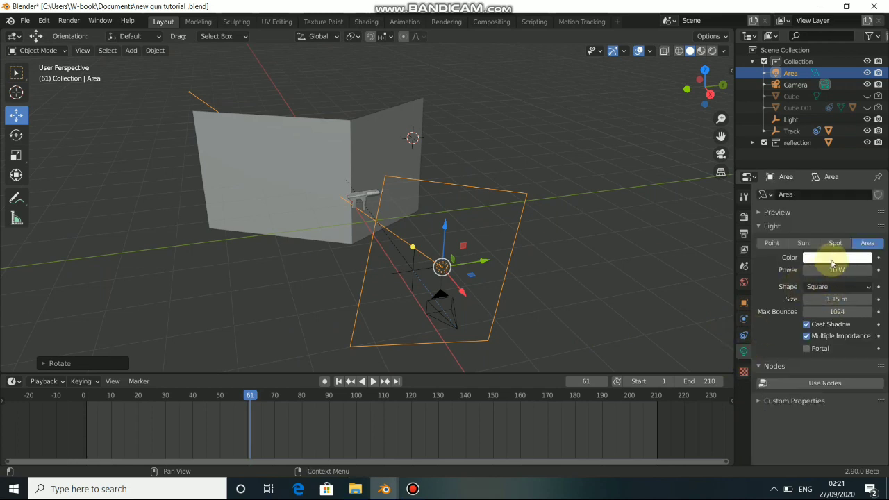
click(830, 270)
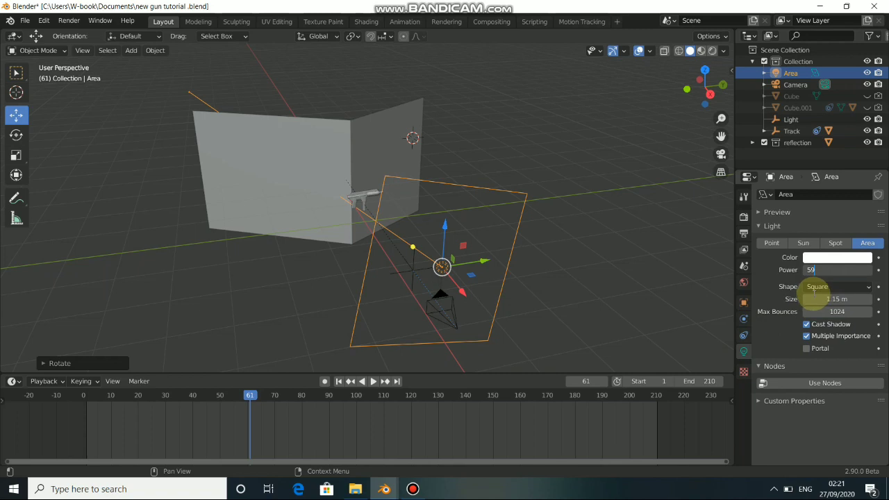
text(50)
key(Return)
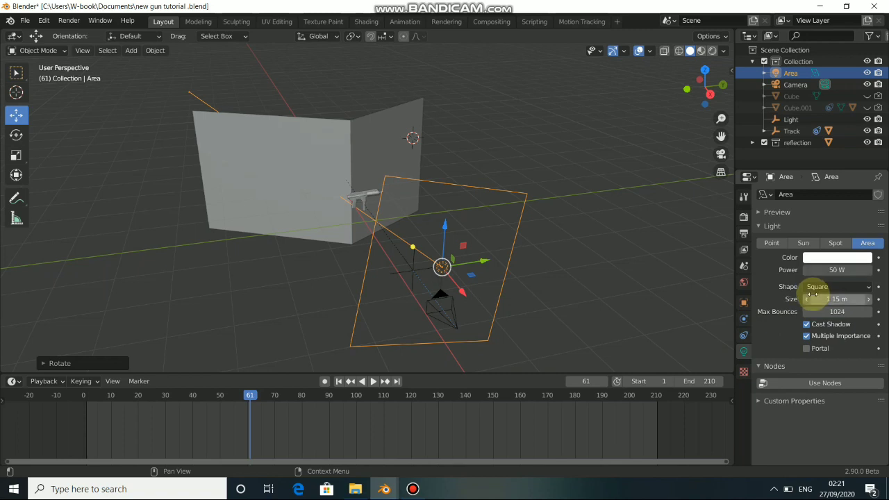
click(859, 257)
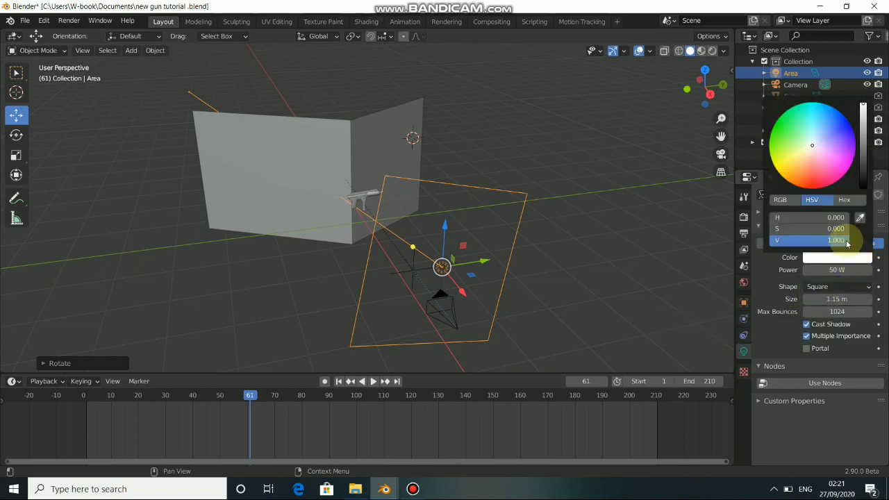
click(810, 147)
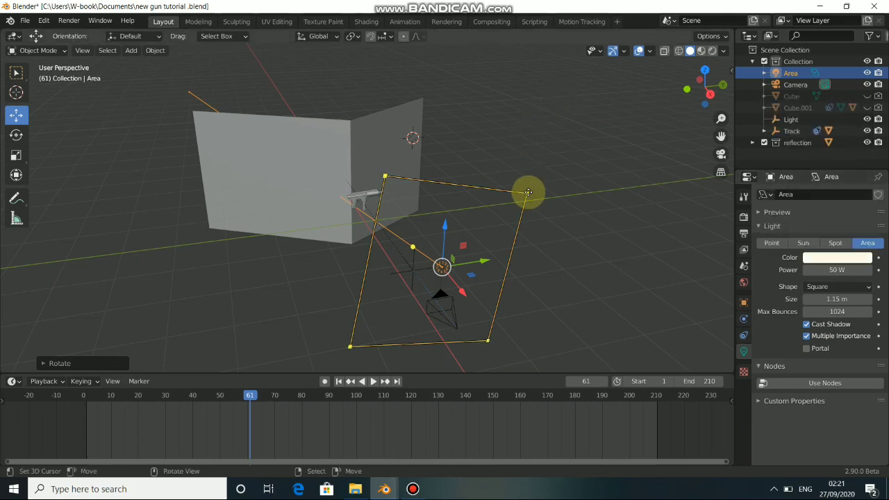
- Show the camera view in Rendered shading and raise the area light's power to about 88.2 W
click(712, 51)
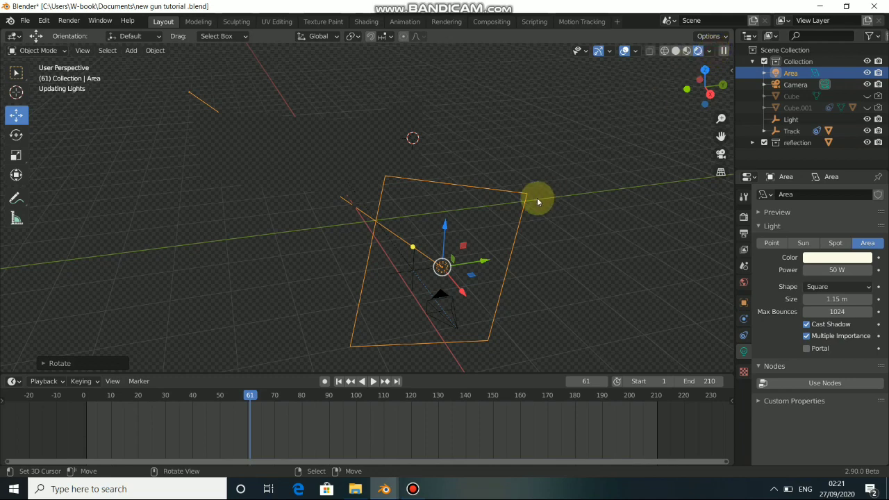
key(KP_0)
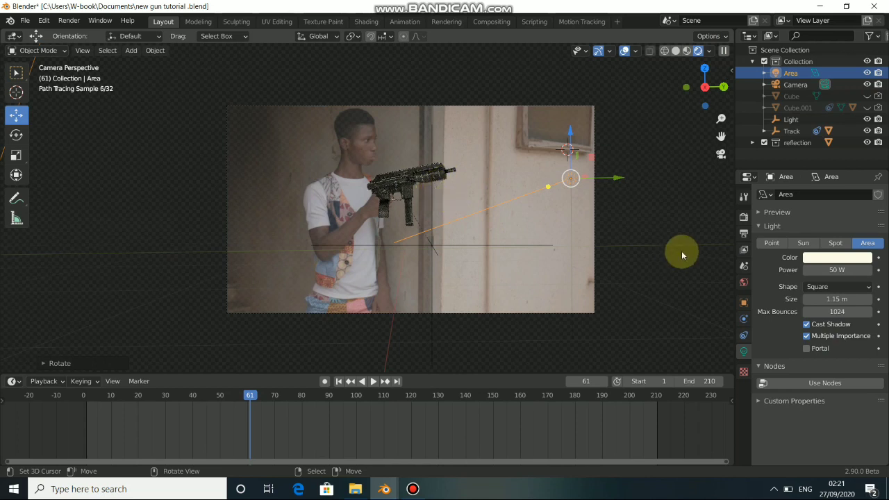
drag(837, 269, 865, 269)
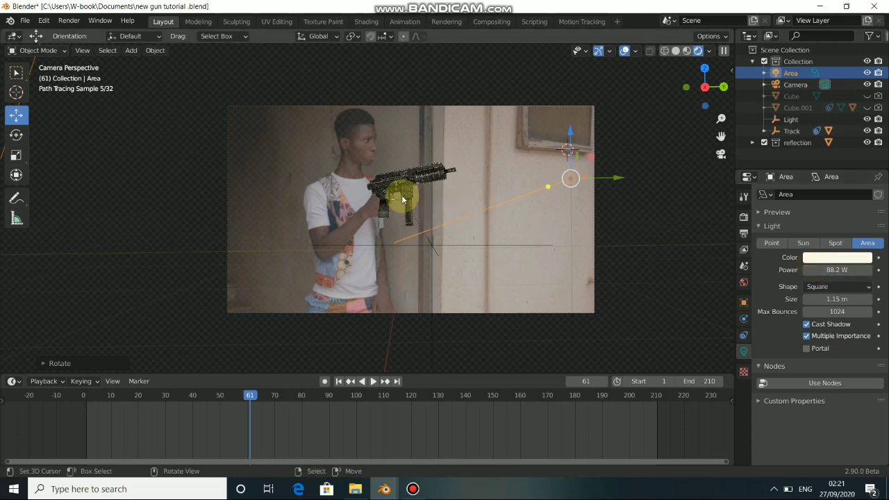
scroll(382, 169, up, 2)
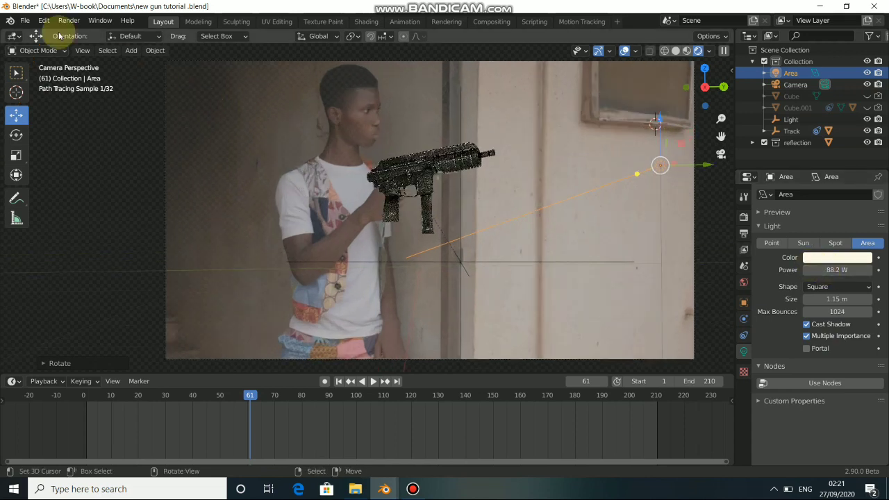
- Render the current frame as an image and inspect the lit gun up close in the result
click(69, 21)
click(75, 35)
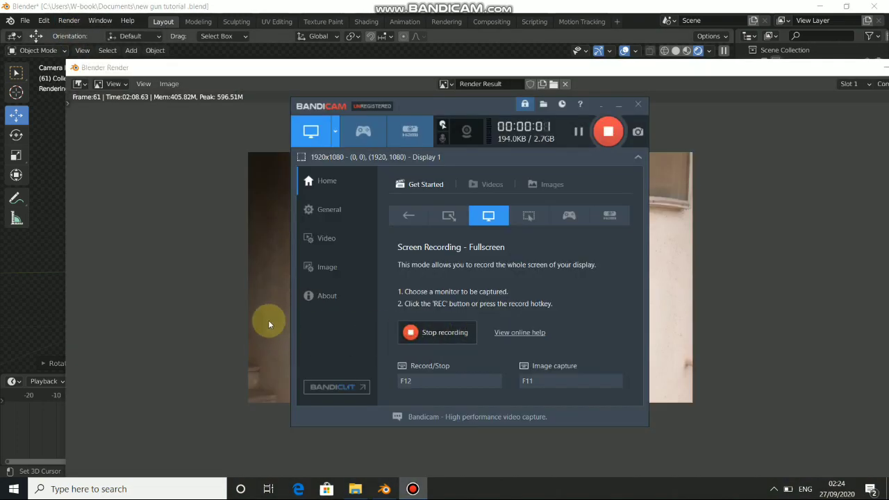
click(240, 312)
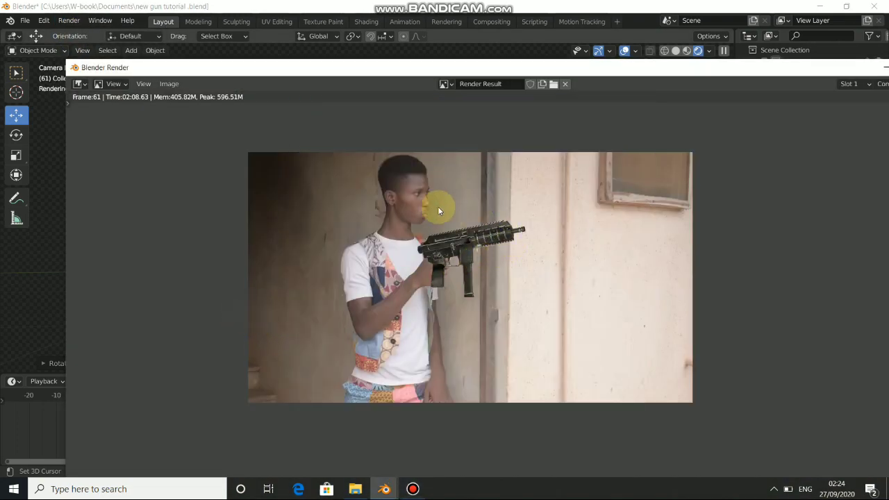
scroll(437, 206, up, 5)
scroll(459, 213, down, 5)
scroll(519, 323, up, 1)
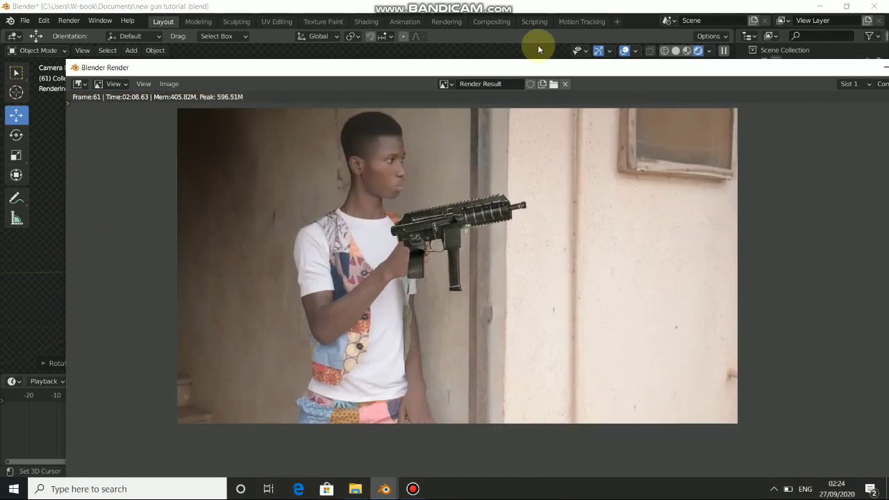
- In the Compositing workspace, rearrange the Movie Clip, Render Layers and Alpha Over nodes around the backdrop
click(491, 22)
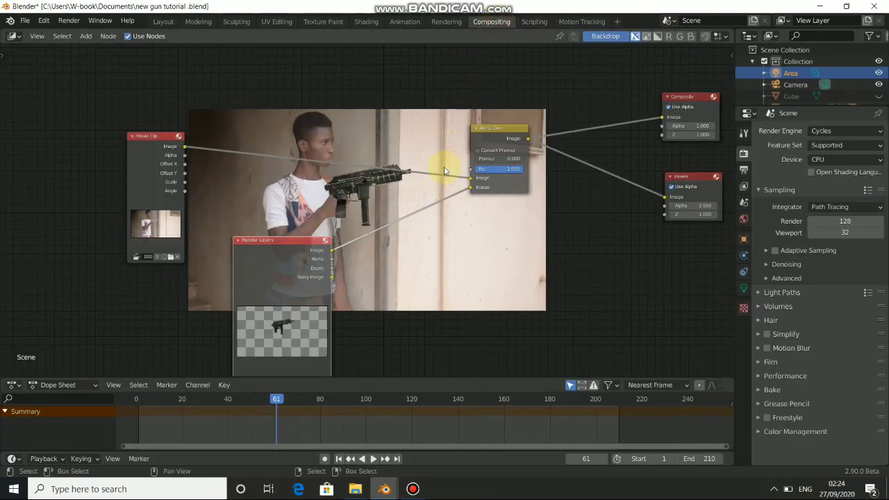
drag(258, 244, 255, 234)
drag(148, 152, 173, 117)
drag(495, 132, 505, 141)
drag(302, 252, 225, 282)
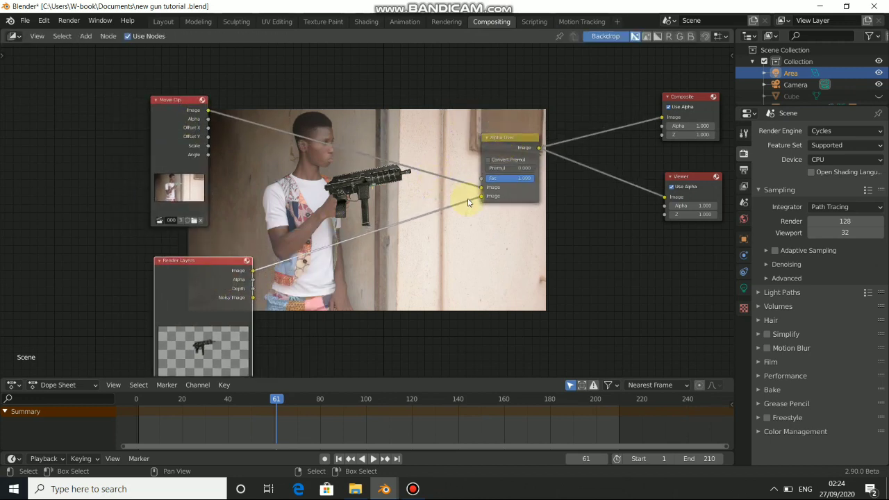
drag(479, 189, 480, 187)
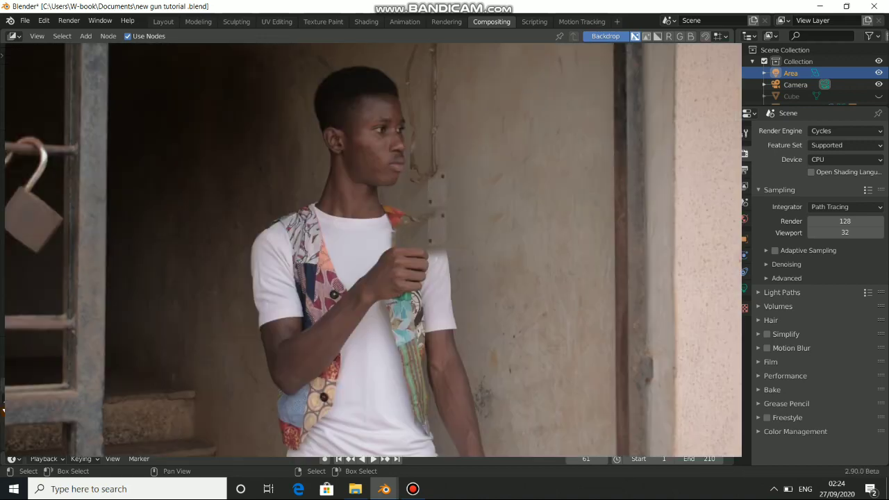
drag(479, 188, 479, 188)
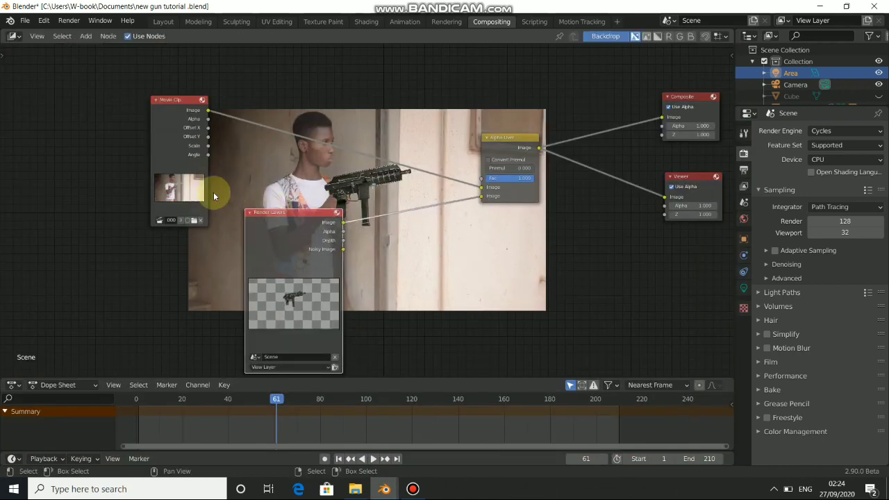
drag(161, 144, 127, 222)
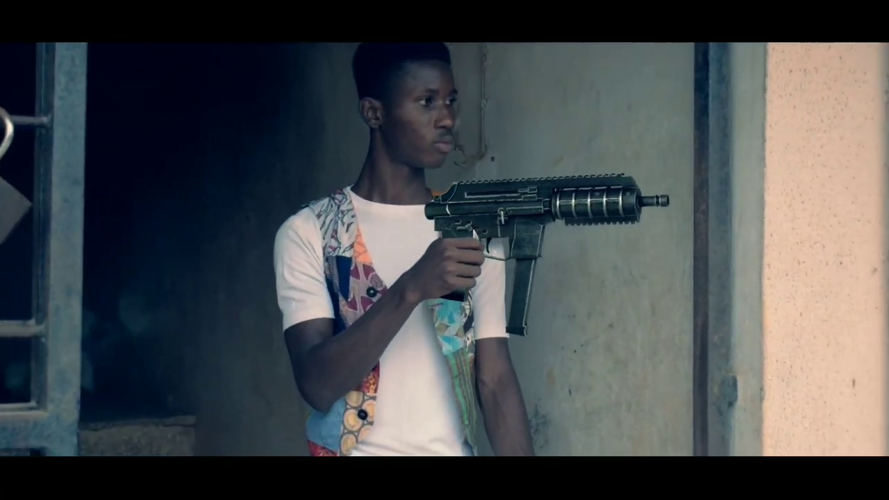